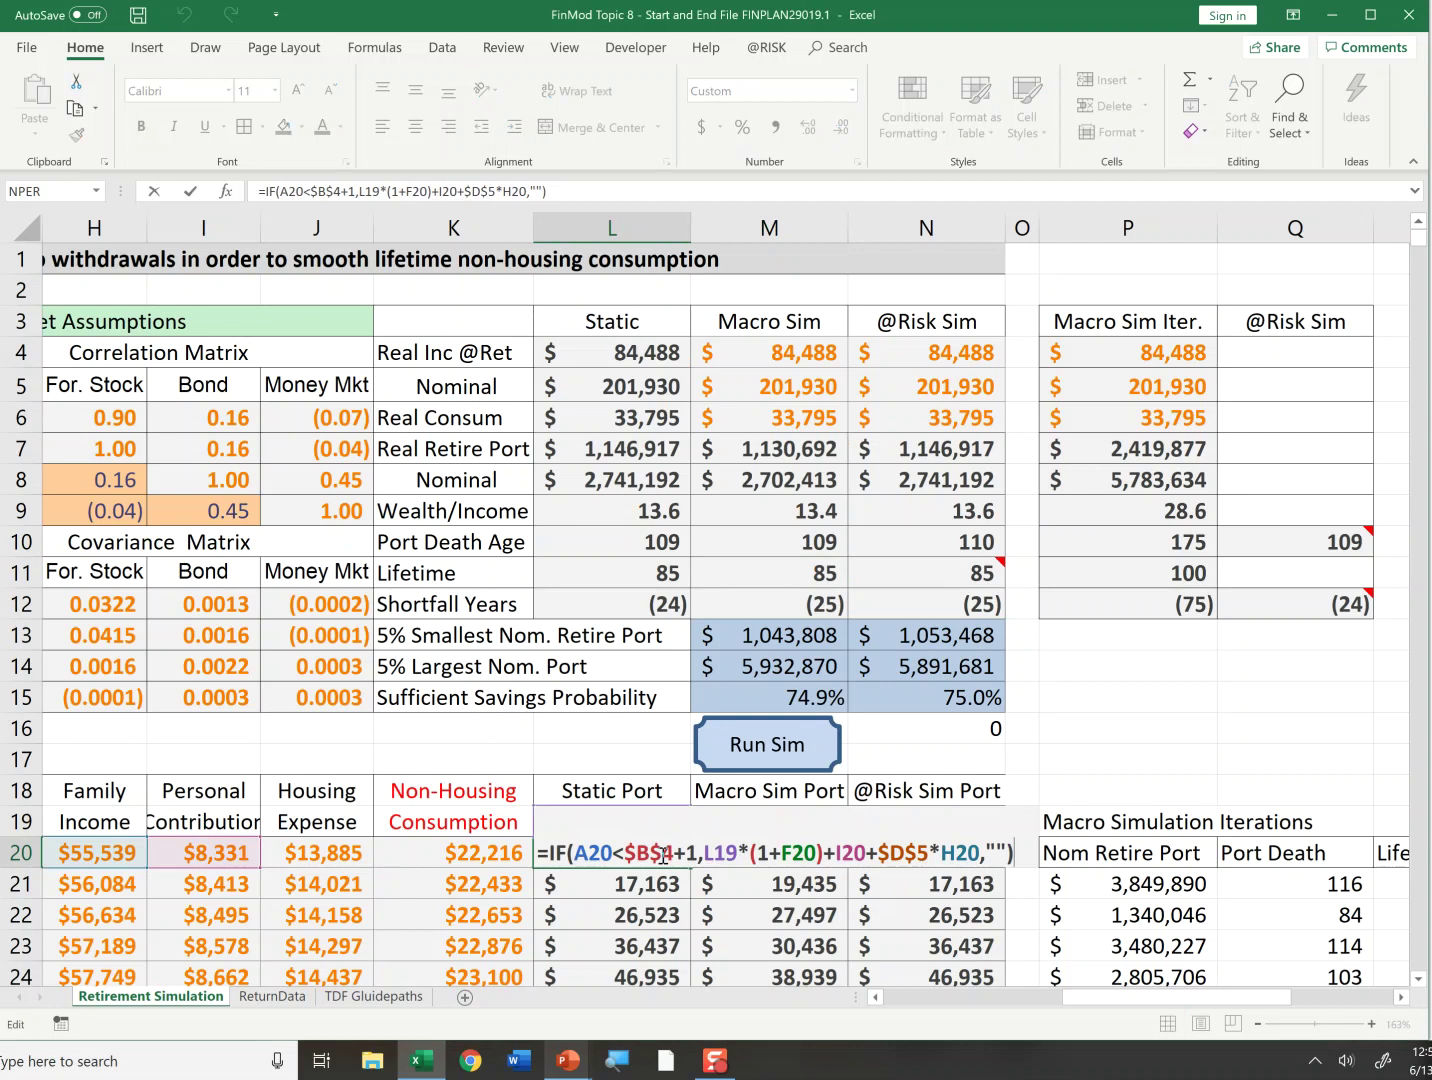
Step: Review the Static Port formula for the first year in L20, leaving it as it is
{"action": "key", "text": "Right"}
{"action": "key", "text": "Left"}
{"action": "key", "text": "F2"}
{"action": "key", "text": "ctrl+Return"}
Step: Inspect the Macro Sim Port formula in M20, highlighting its random return part F20+NORMSINV(RAND())*G20, without editing it
{"action": "left_click", "coordinate": [798, 857]}
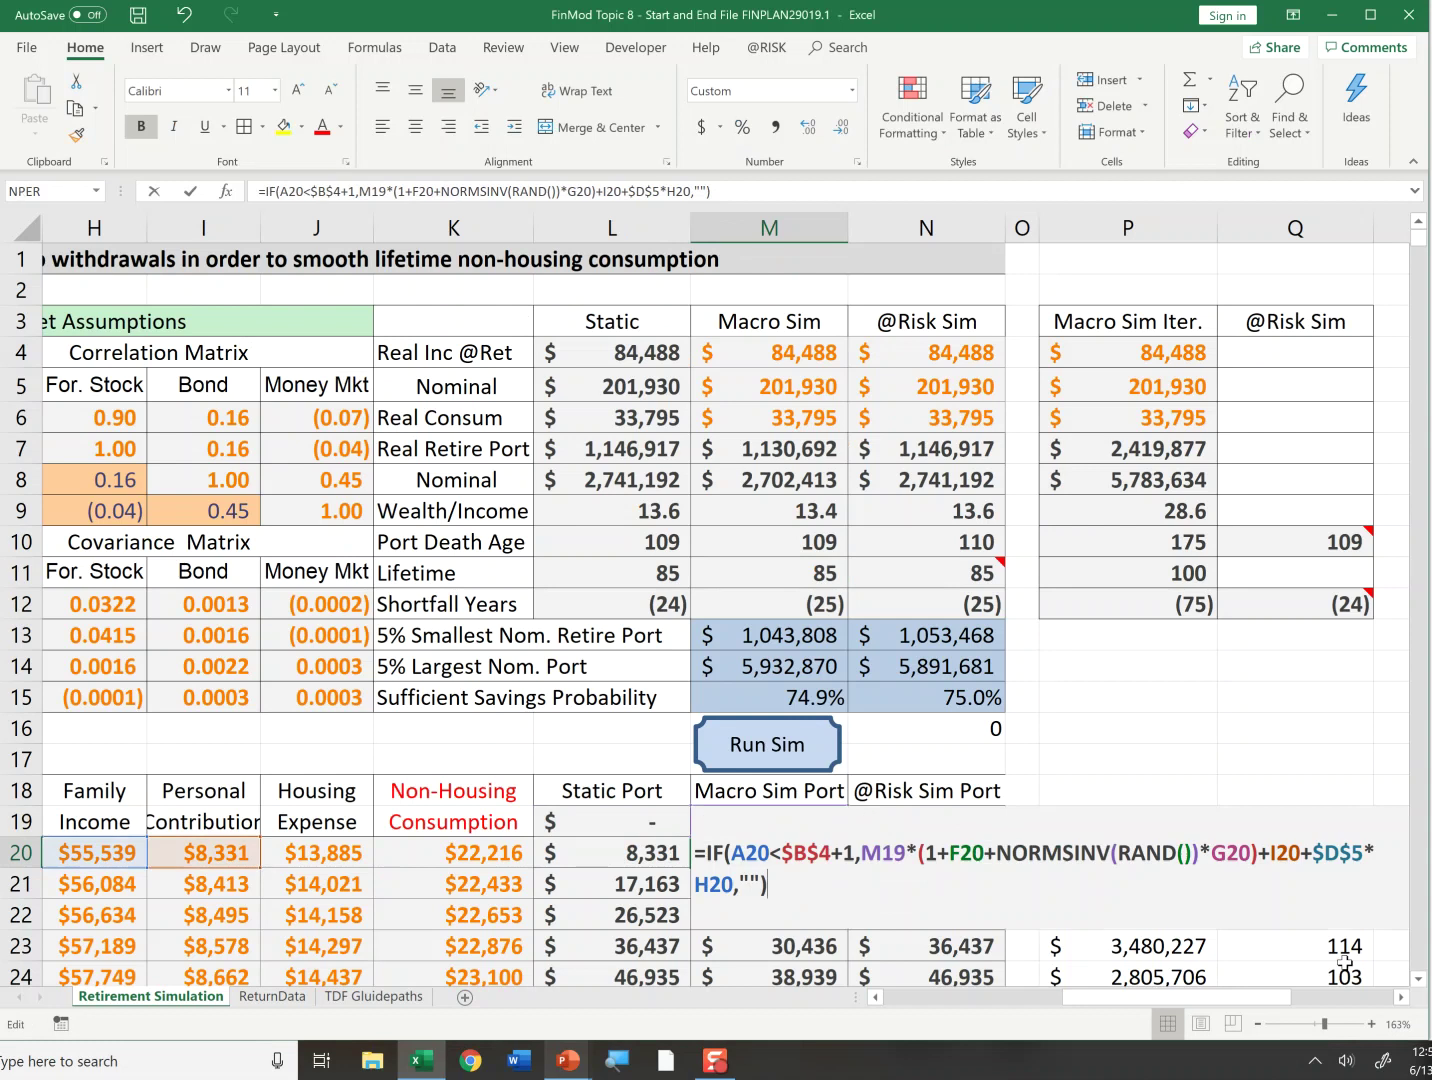
{"action": "key", "text": "F2"}
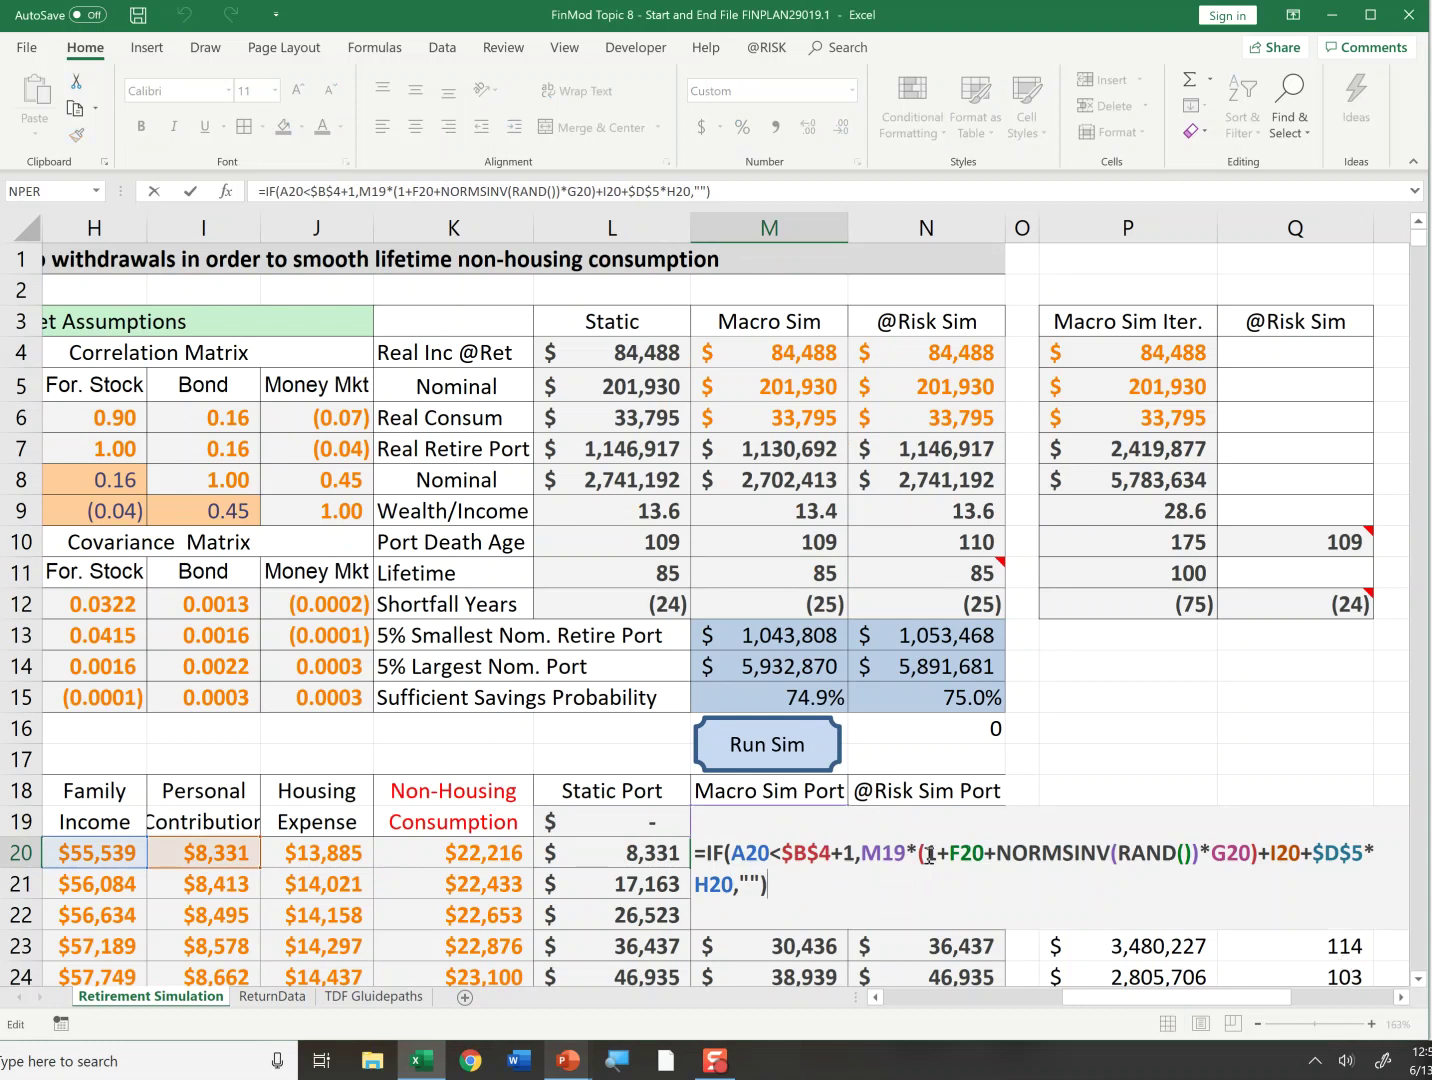
{"action": "left_click_drag", "start_coordinate": [943, 853], "coordinate": [1260, 852]}
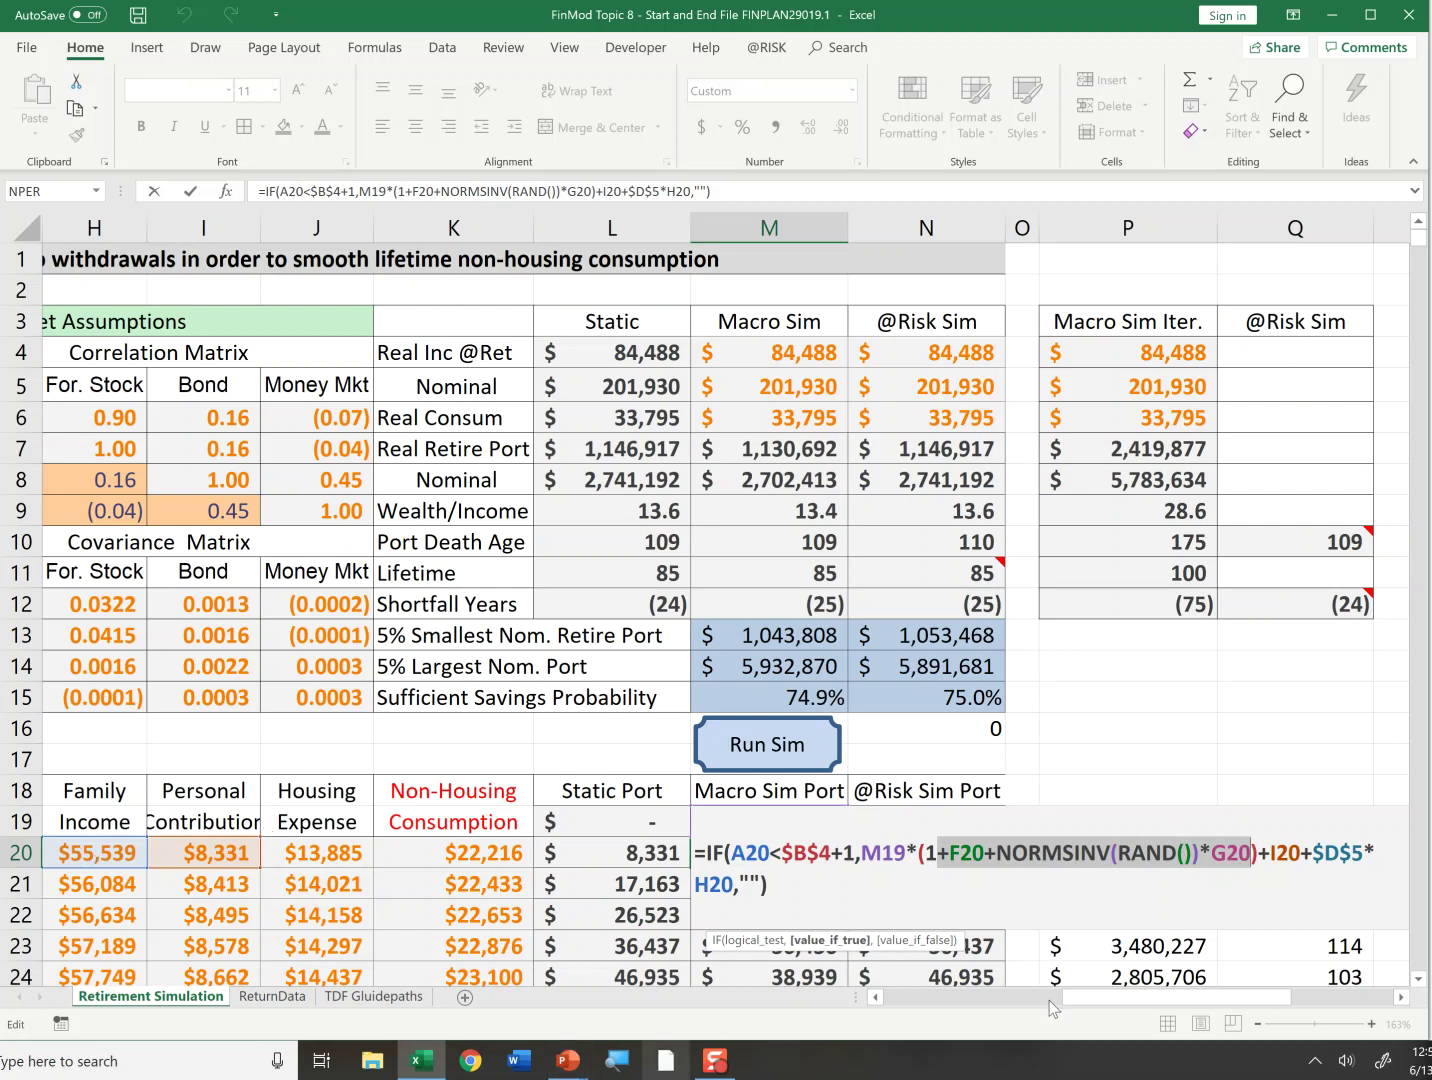
{"action": "key", "text": "Escape"}
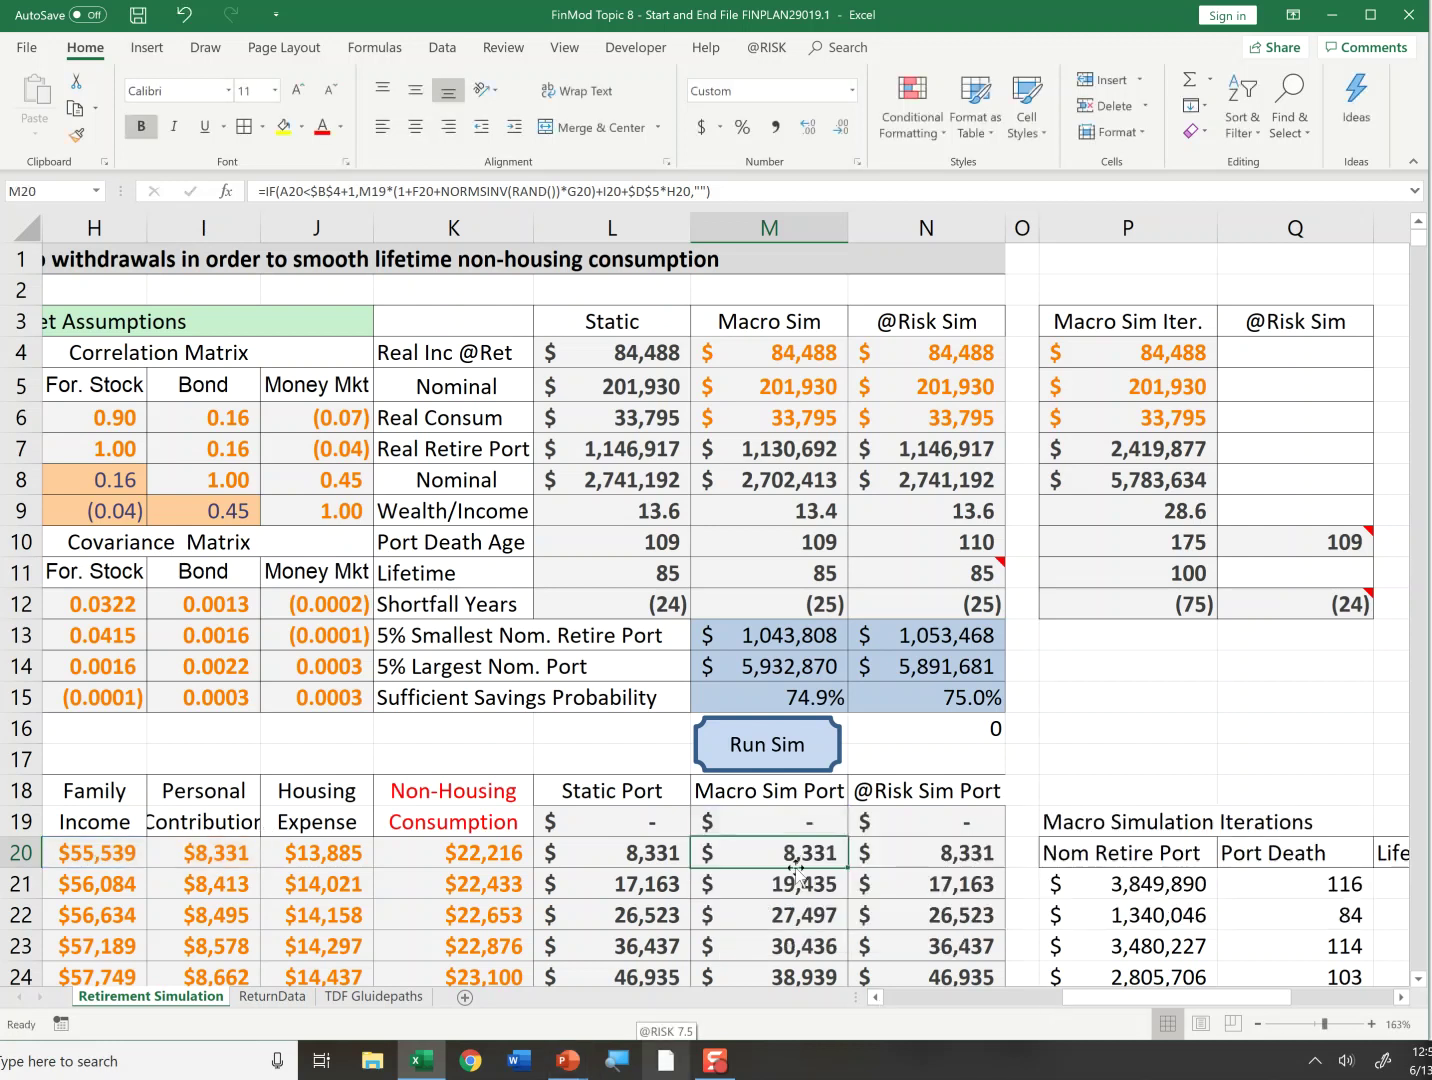
Step: Recalculate the workbook several times while watching the yearly Macro Sim Port balances
{"action": "scroll", "coordinate": [804, 938], "scroll_direction": "down", "scroll_amount": 3}
{"action": "scroll", "coordinate": [804, 938], "scroll_direction": "down", "scroll_amount": 1}
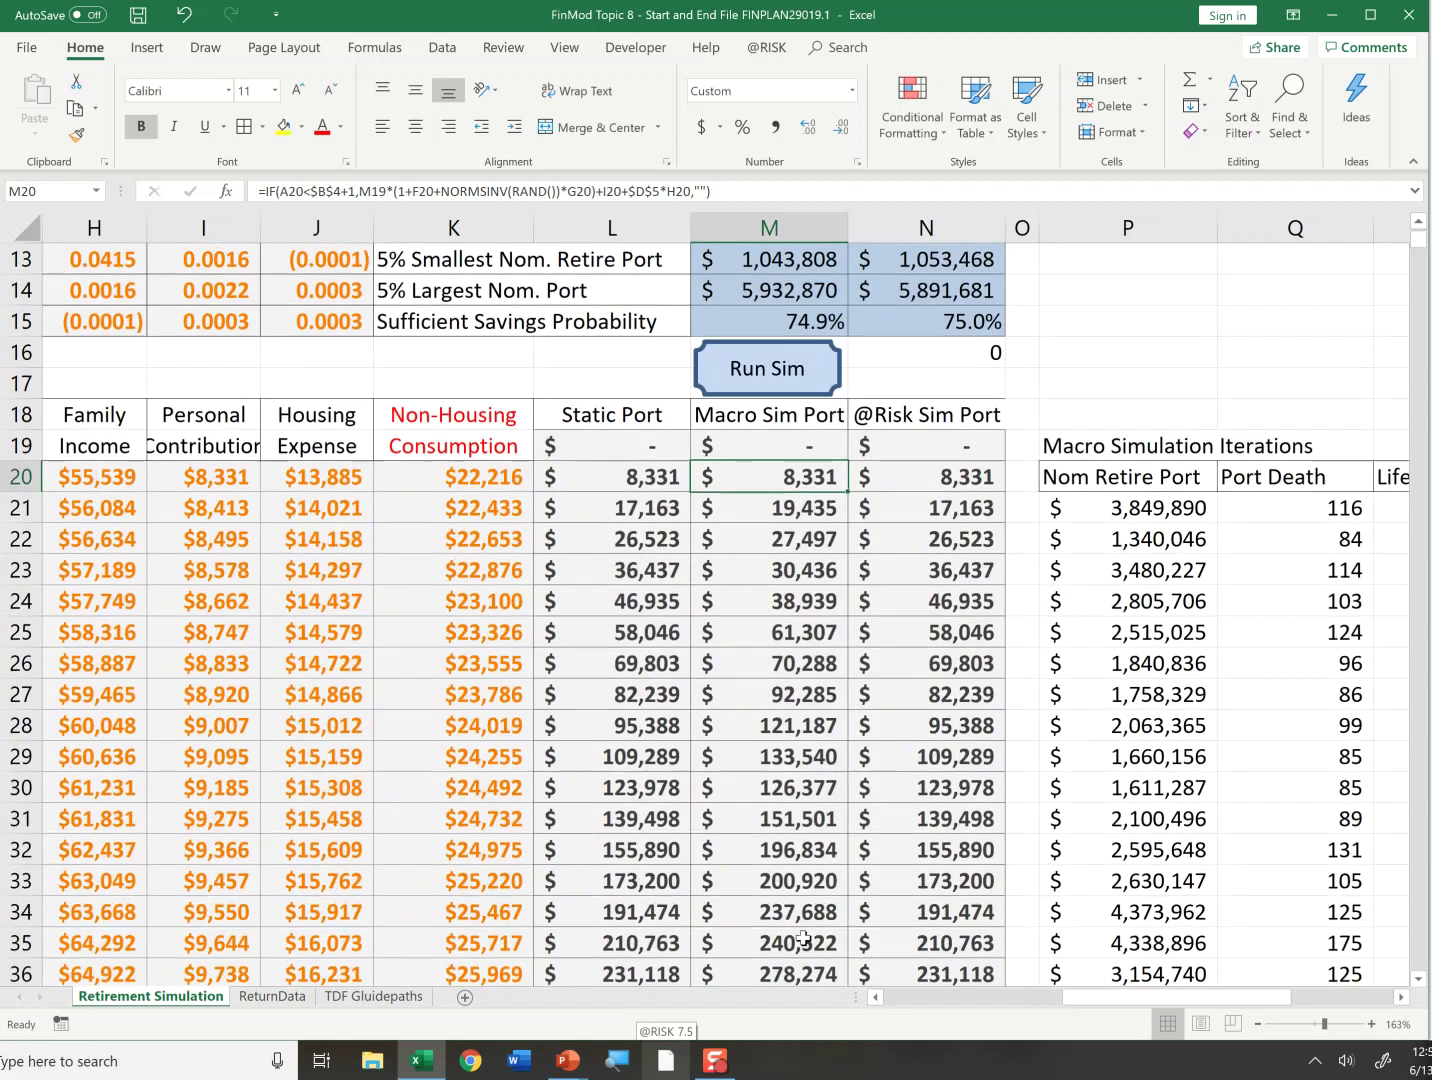
{"action": "key", "text": "F9"}
{"action": "key", "text": "F9"}
{"action": "key", "text": "F9"}
{"action": "key", "text": "F9"}
Step: Inspect the NORMSINV(RAND()) term in the M21 formula, leaving the formula as it is
{"action": "left_click", "coordinate": [775, 520]}
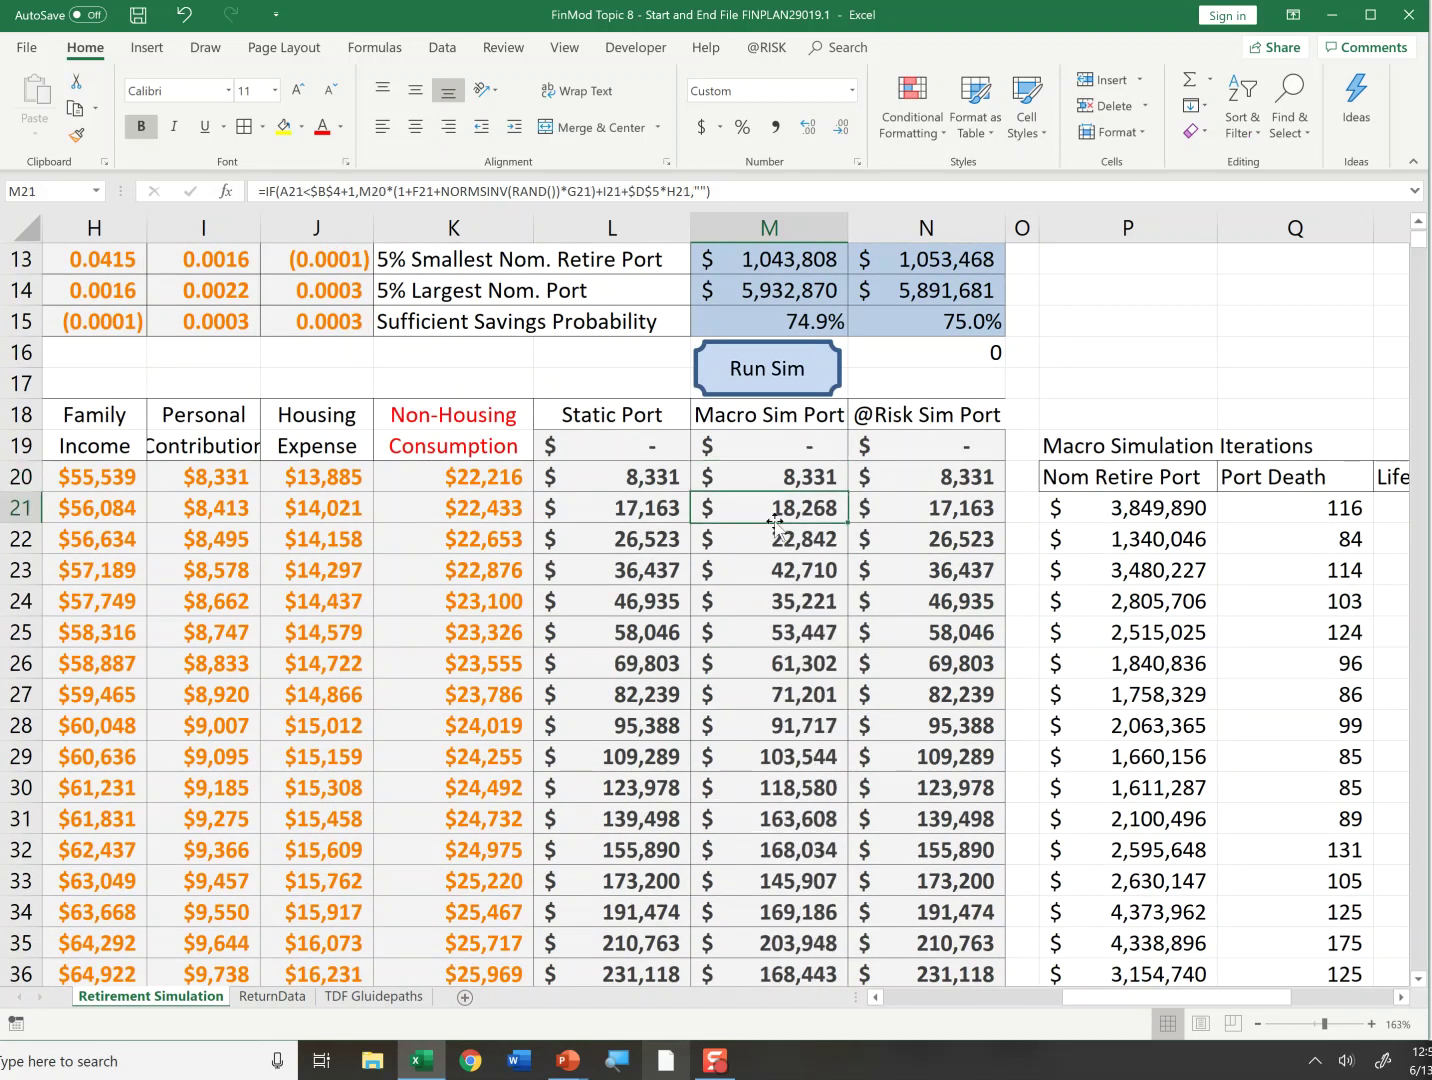
{"action": "left_click_drag", "start_coordinate": [443, 190], "coordinate": [548, 188]}
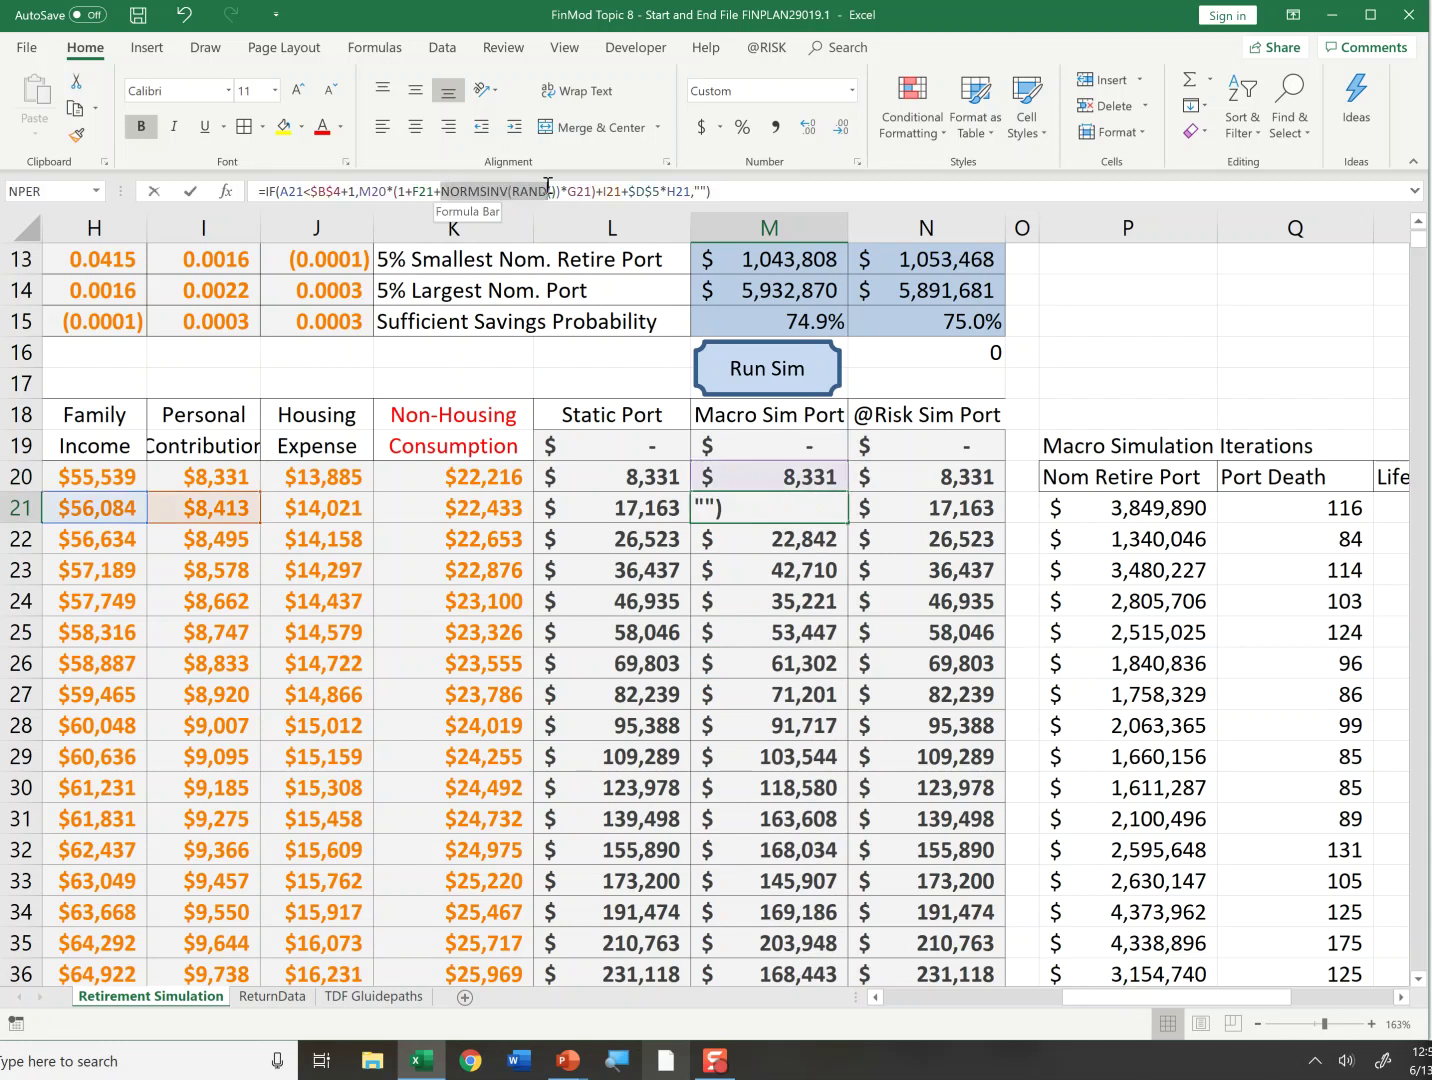
{"action": "key", "text": "Escape"}
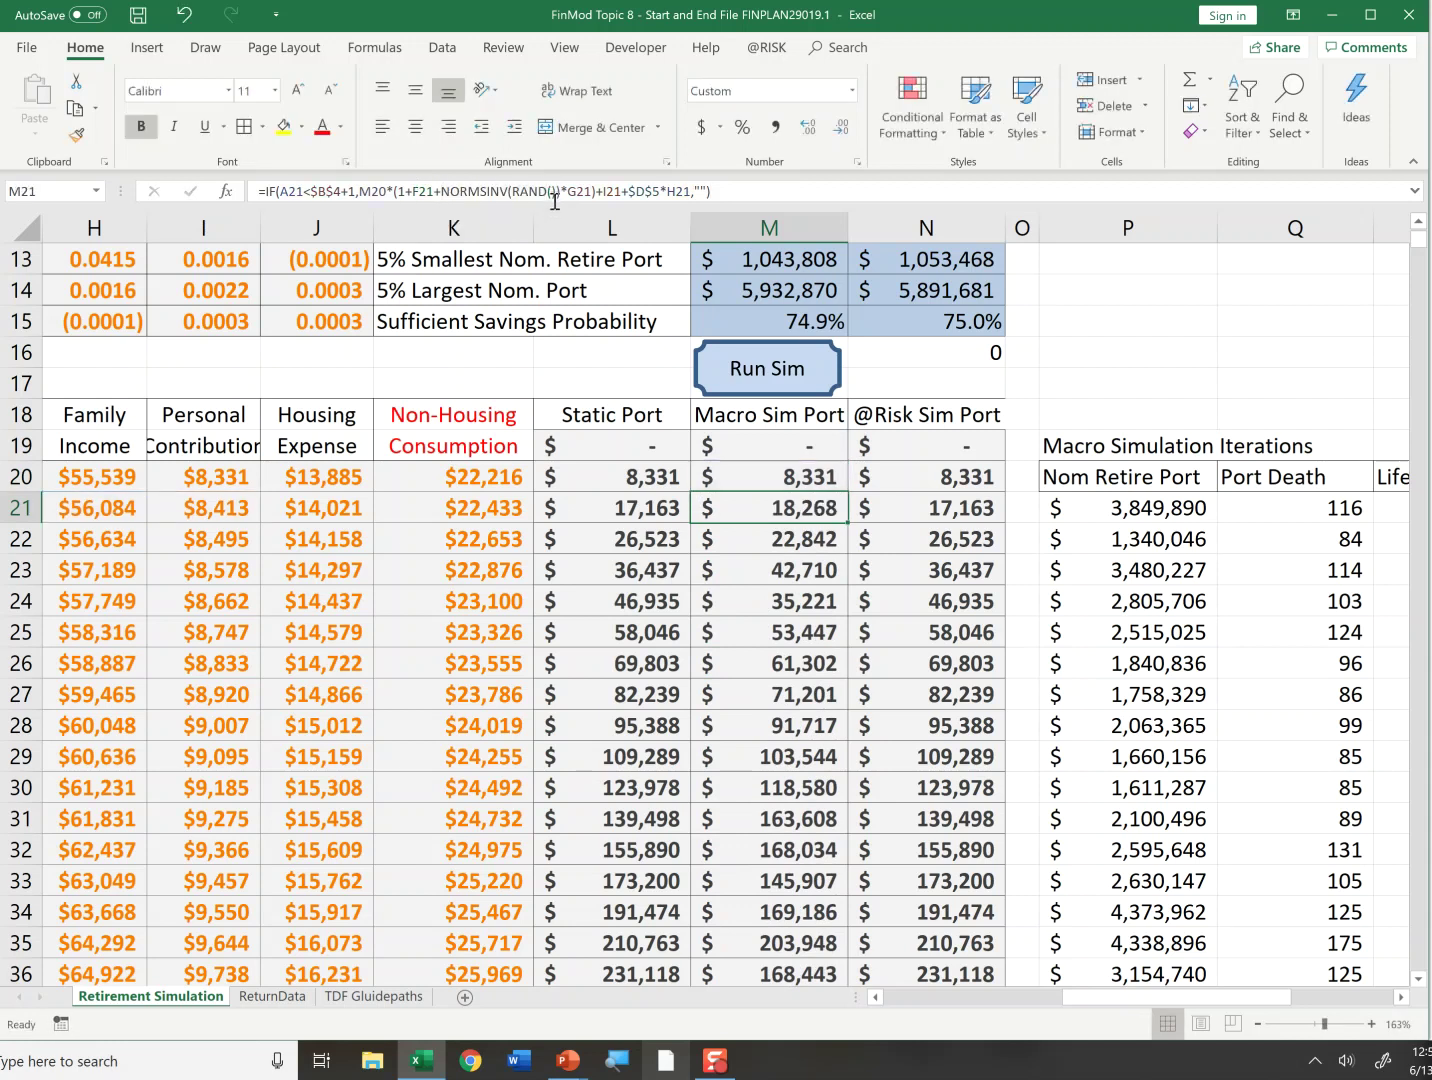
Step: Recalculate repeatedly to draw new random returns and compare the early-year Macro Sim Port balances with the static ones
{"action": "key", "text": "F9"}
{"action": "key", "text": "F9"}
{"action": "key", "text": "F9"}
{"action": "key", "text": "F9"}
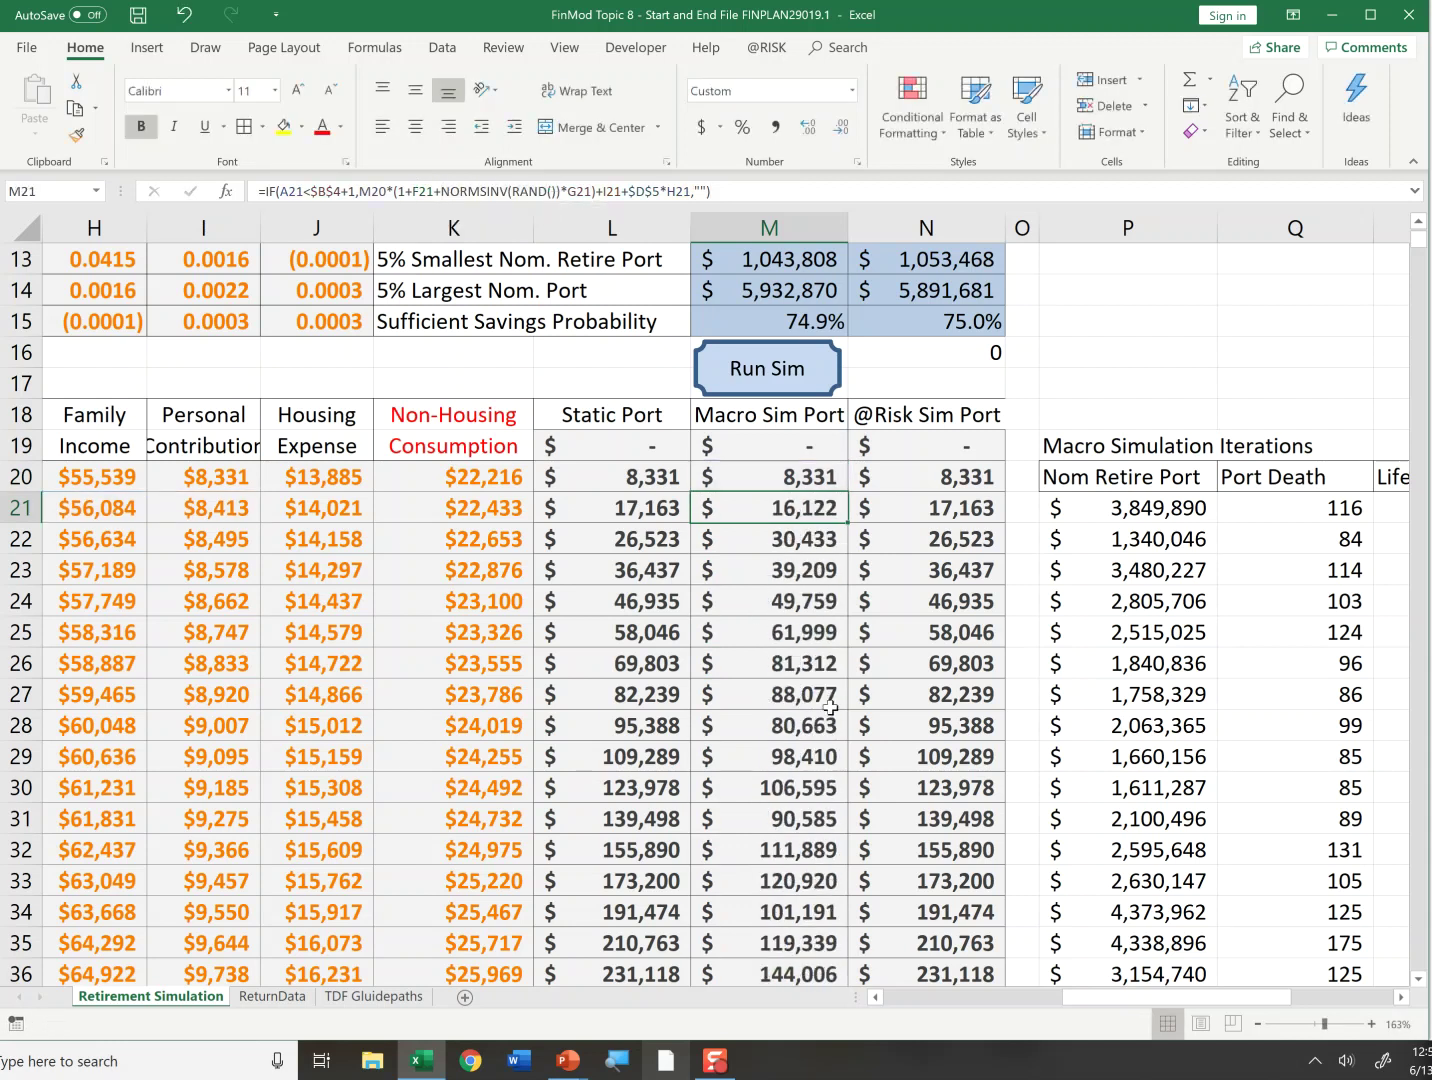
{"action": "key", "text": "F9"}
{"action": "key", "text": "F9"}
{"action": "key", "text": "F9"}
{"action": "key", "text": "F9"}
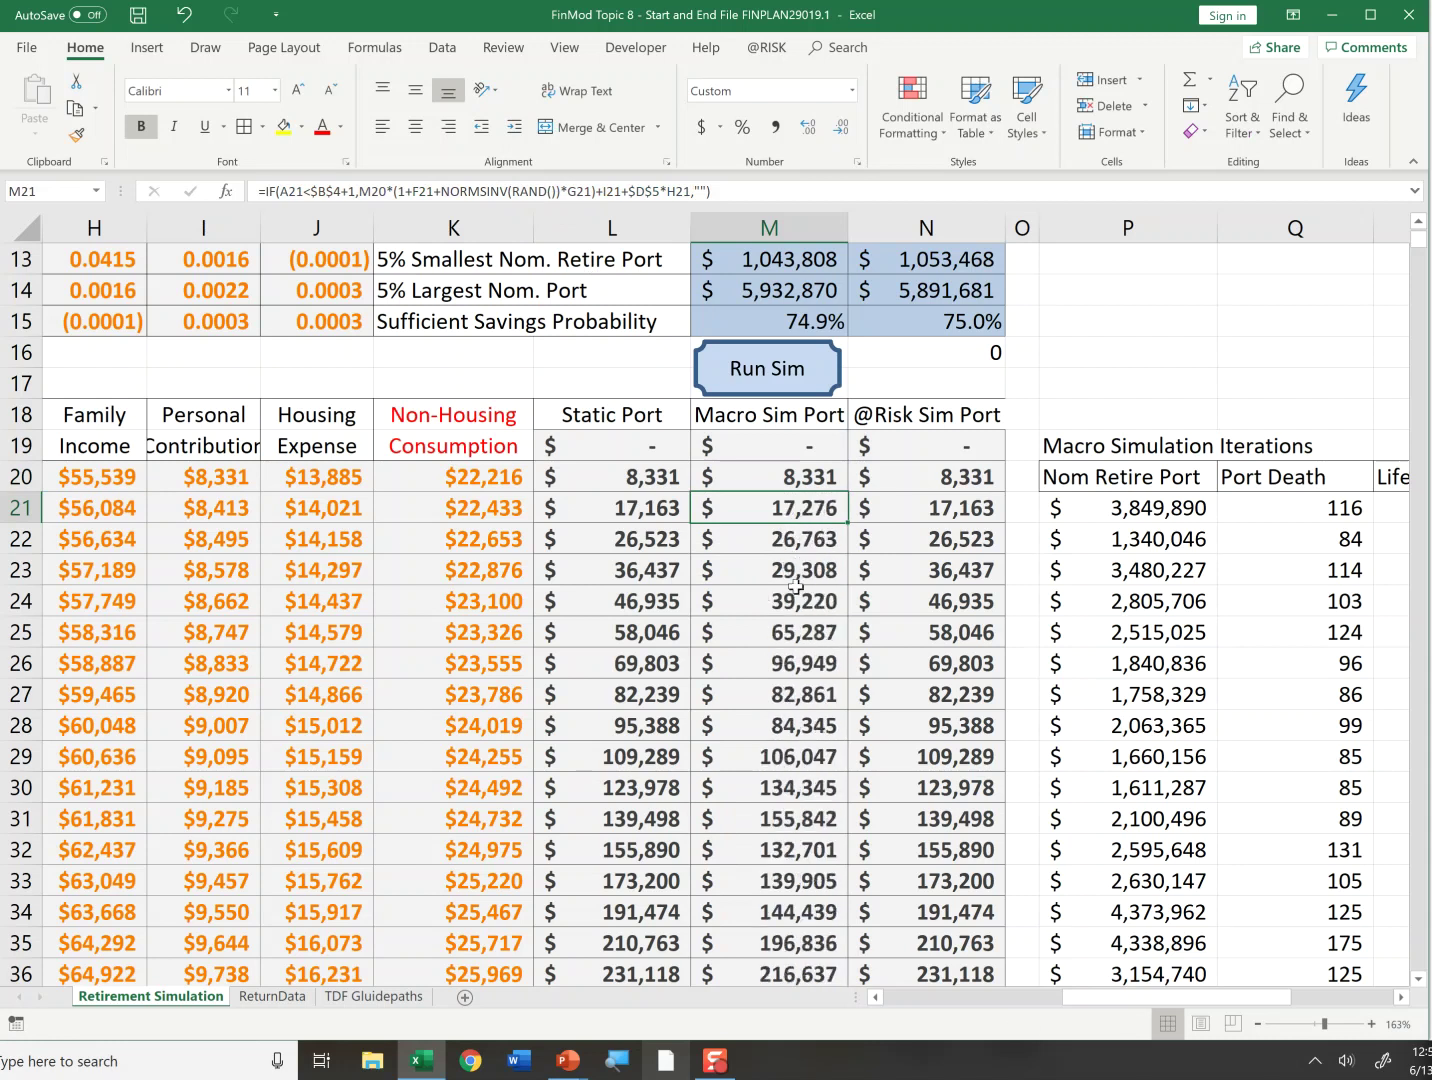
{"action": "key", "text": "F9"}
{"action": "key", "text": "F9"}
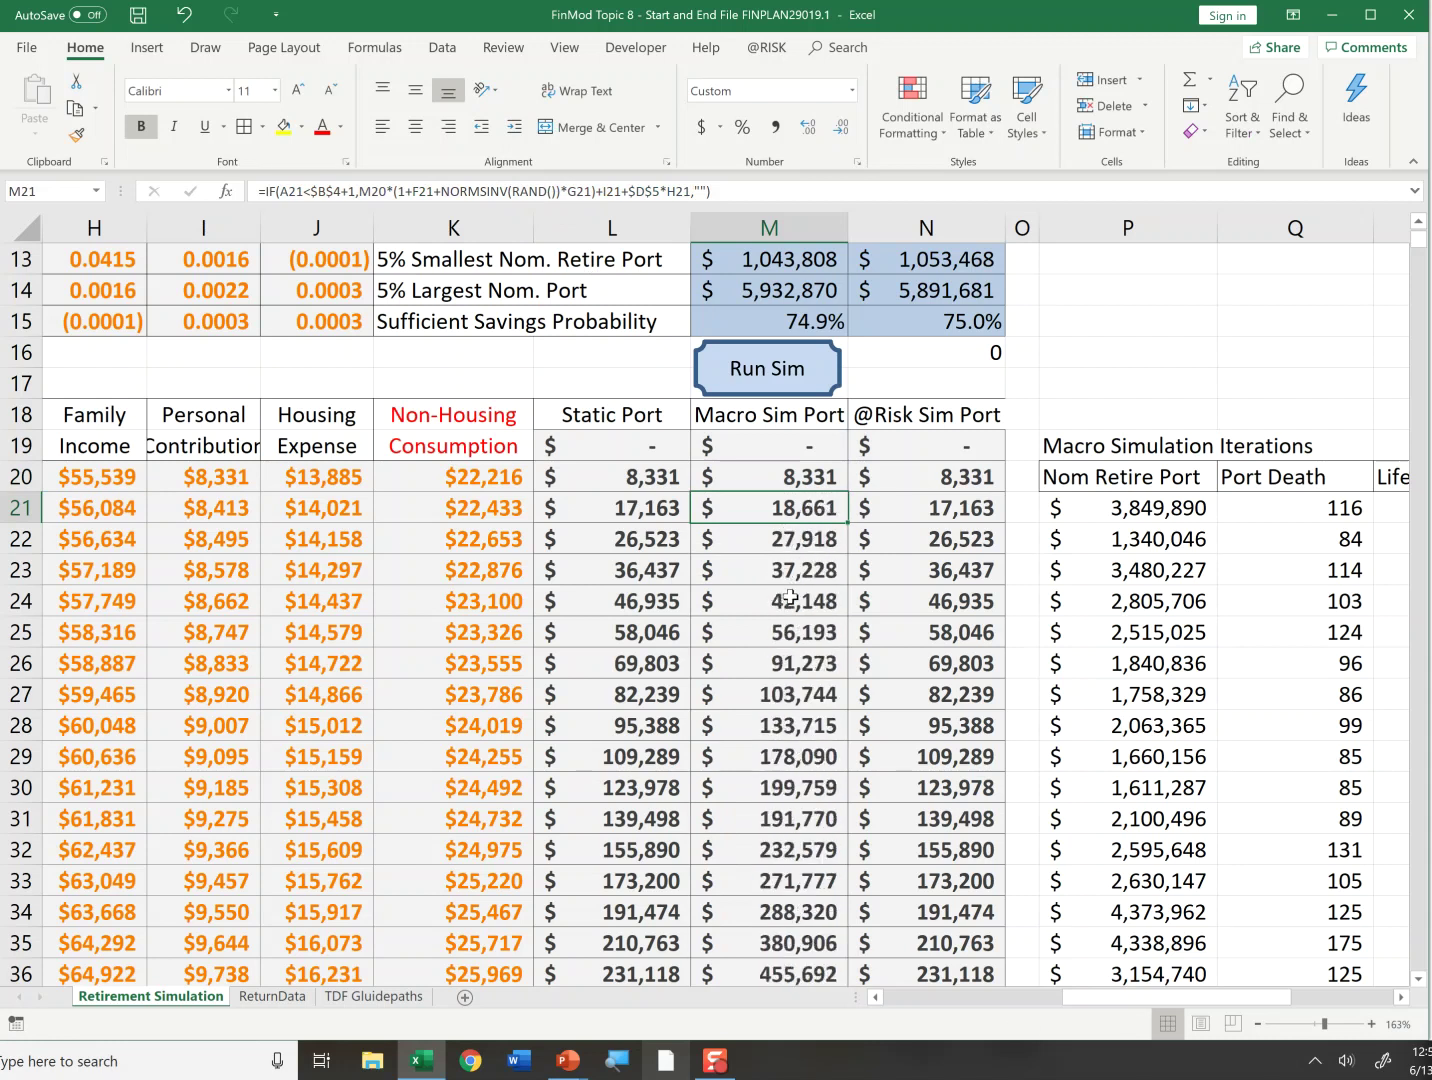
Step: Recalculate many times while examining how the Macro Sim Port balances vary in the years up to retirement
{"action": "scroll", "coordinate": [790, 599], "scroll_direction": "up", "scroll_amount": 4}
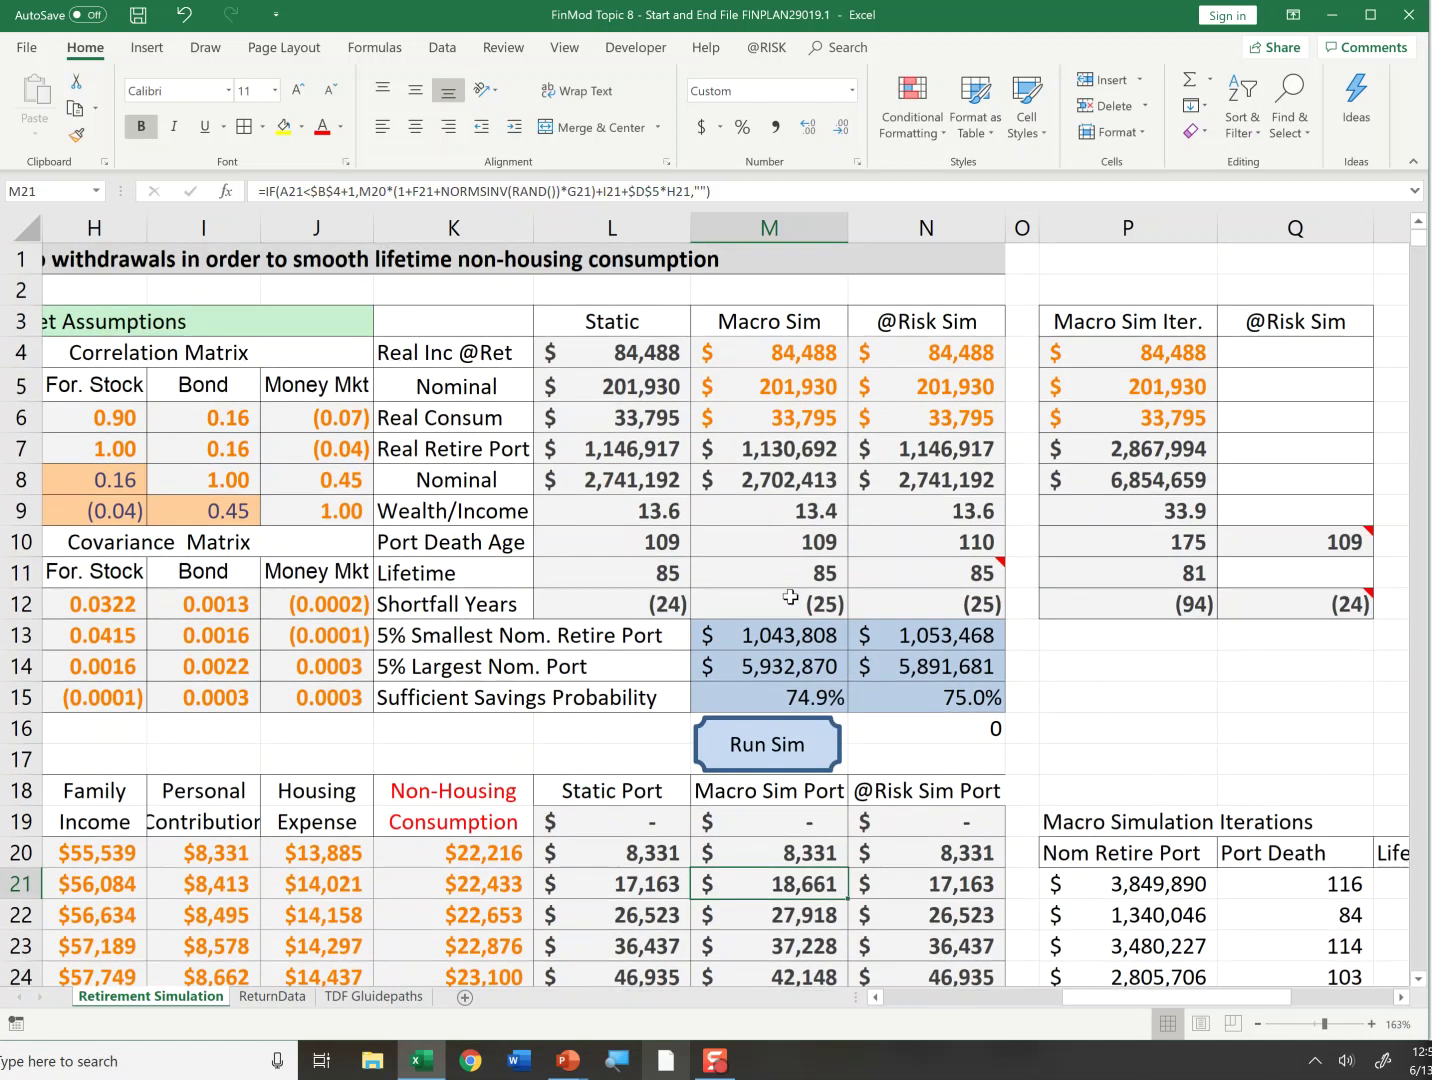
{"action": "scroll", "coordinate": [789, 598], "scroll_direction": "down", "scroll_amount": 14}
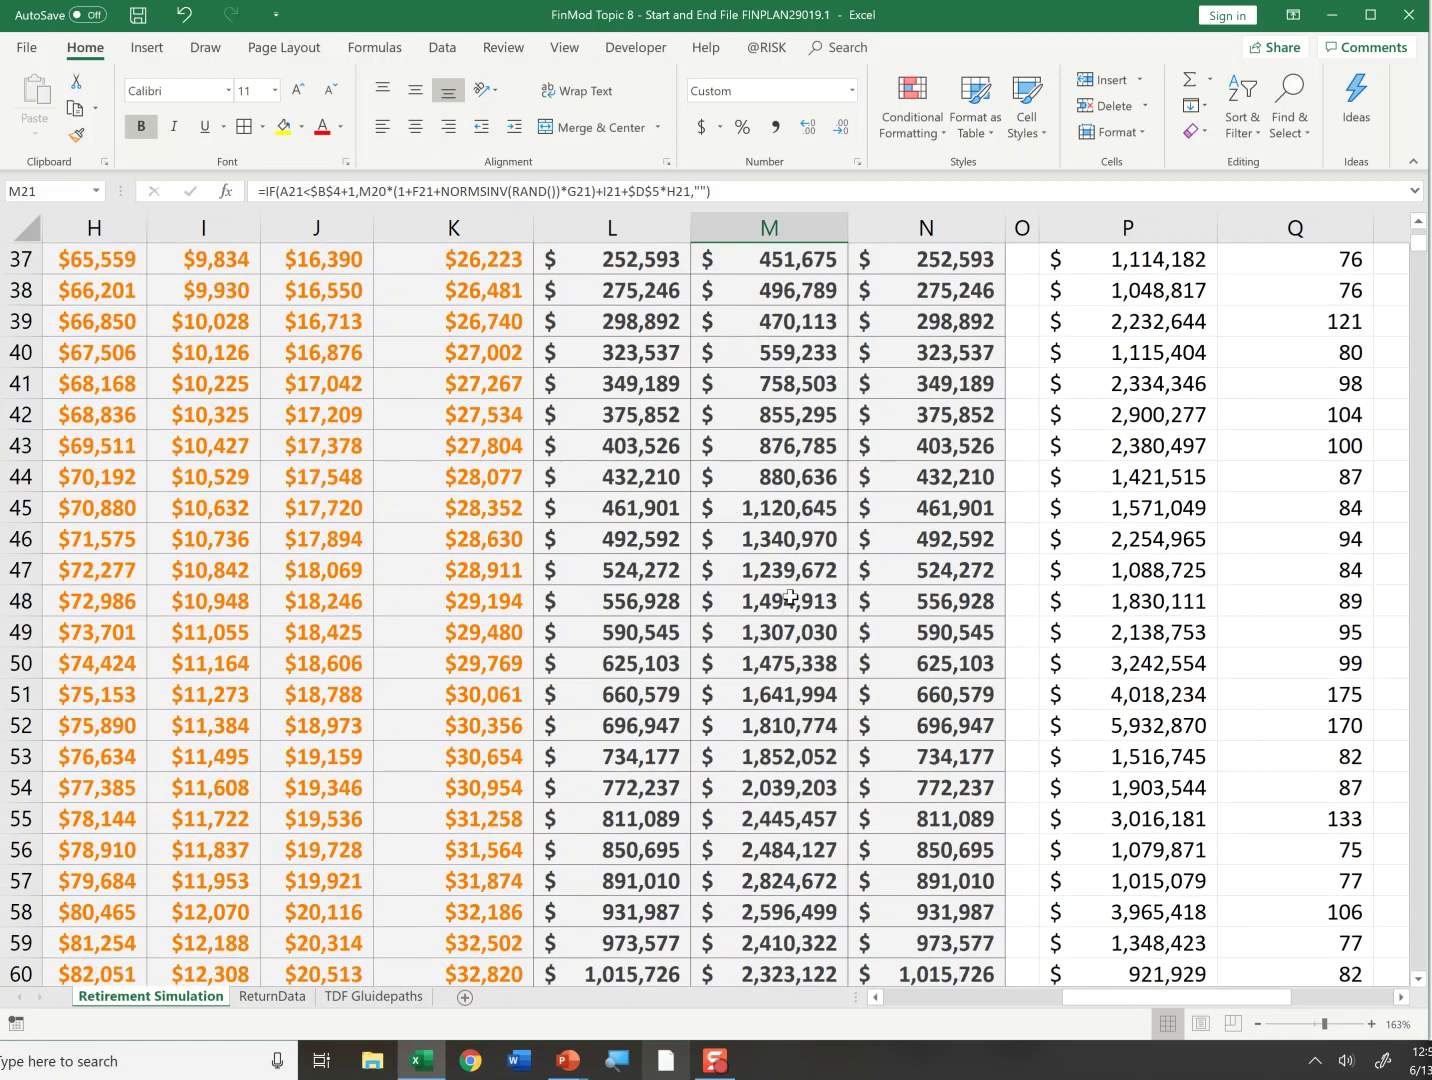
{"action": "key", "text": "F9"}
{"action": "key", "text": "F9"}
{"action": "key", "text": "F9"}
{"action": "key", "text": "F9"}
{"action": "key", "text": "F9"}
{"action": "key", "text": "F9"}
{"action": "key", "text": "F9"}
{"action": "key", "text": "F9"}
{"action": "key", "text": "F9"}
{"action": "key", "text": "F9"}
{"action": "key", "text": "F9"}
{"action": "key", "text": "F9"}
{"action": "key", "text": "F9"}
{"action": "key", "text": "F9"}
{"action": "key", "text": "F9"}
{"action": "key", "text": "F9"}
{"action": "key", "text": "F9"}
{"action": "key", "text": "F9"}
{"action": "key", "text": "F9"}
{"action": "scroll", "coordinate": [800, 885], "scroll_direction": "up", "scroll_amount": 15}
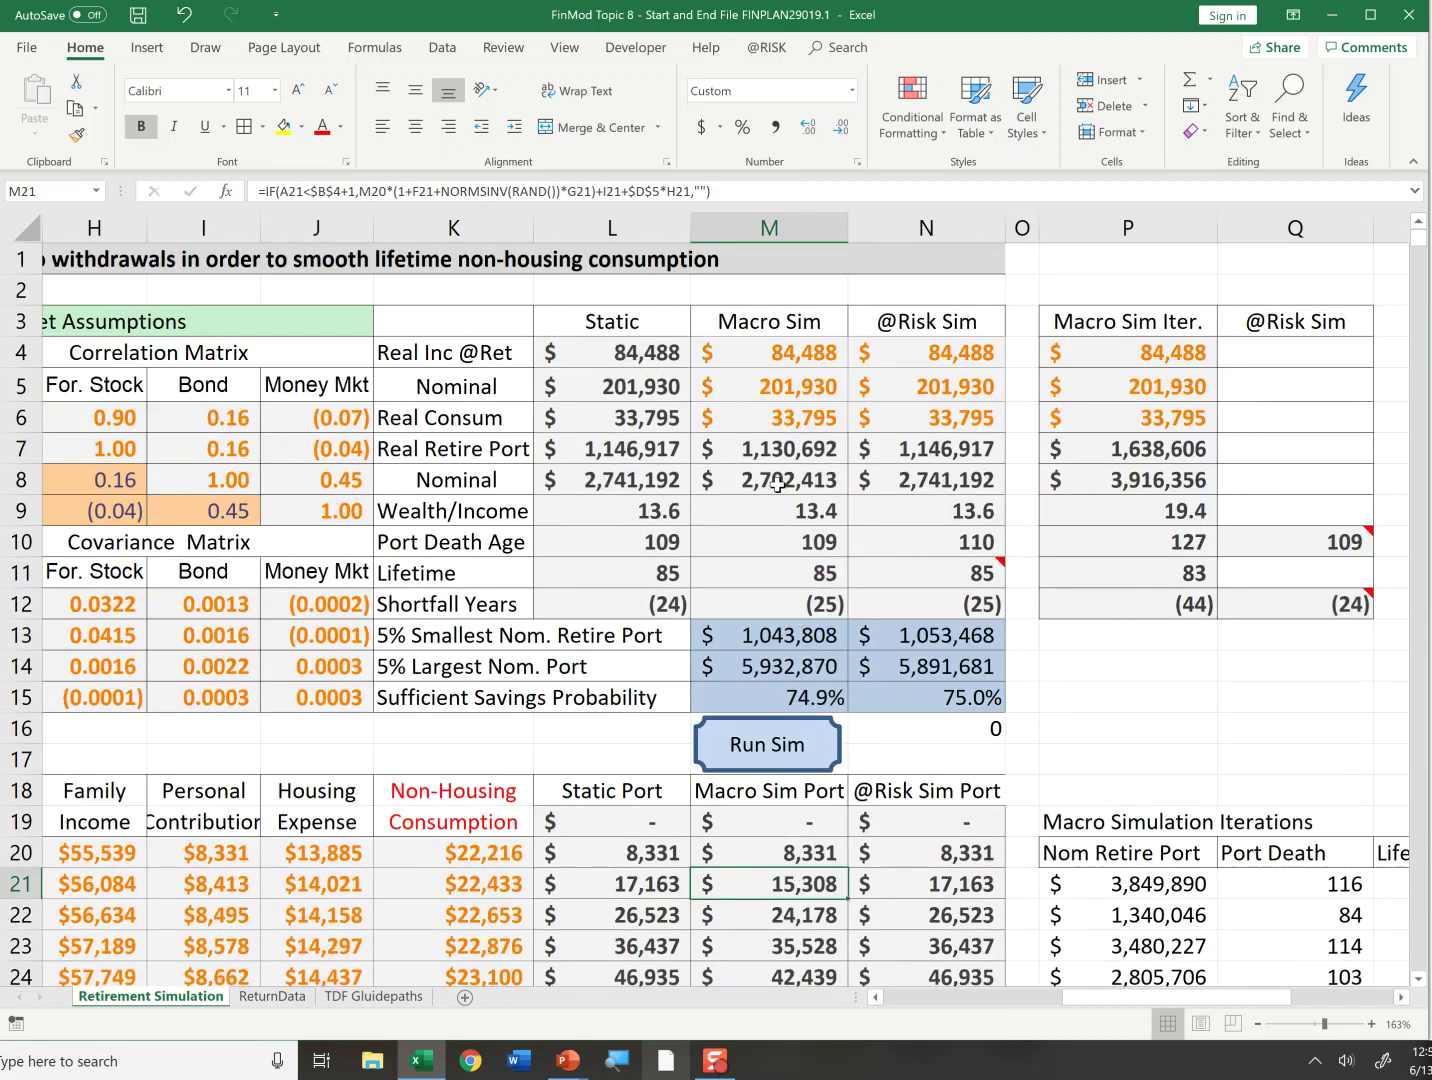
Step: Compare the Macro Sim nominal portfolio formula in M8 with the single-iteration value in P8, recalculating after selecting each
{"action": "left_click", "coordinate": [777, 484]}
{"action": "key", "text": "F9"}
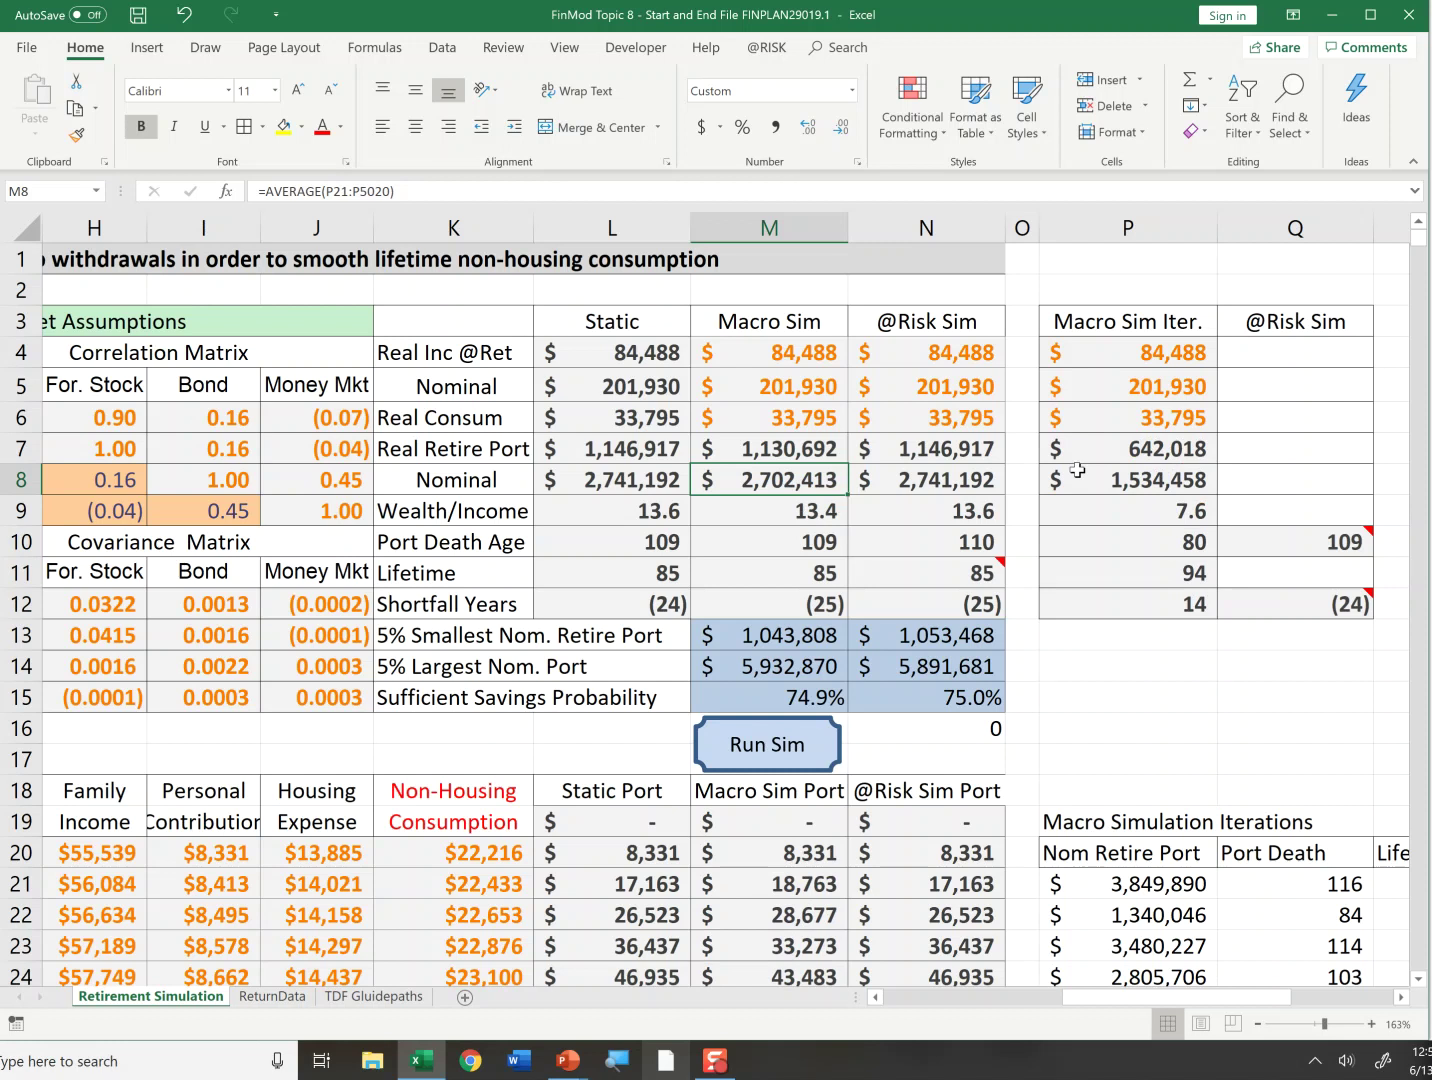
{"action": "left_click", "coordinate": [1125, 479]}
{"action": "key", "text": "F9"}
Step: Inspect the Macro Sim Iter. formulas in P8 and P7, and trace the real retirement portfolio to the last working year's balance
{"action": "left_click_drag", "start_coordinate": [1130, 318], "coordinate": [1126, 605]}
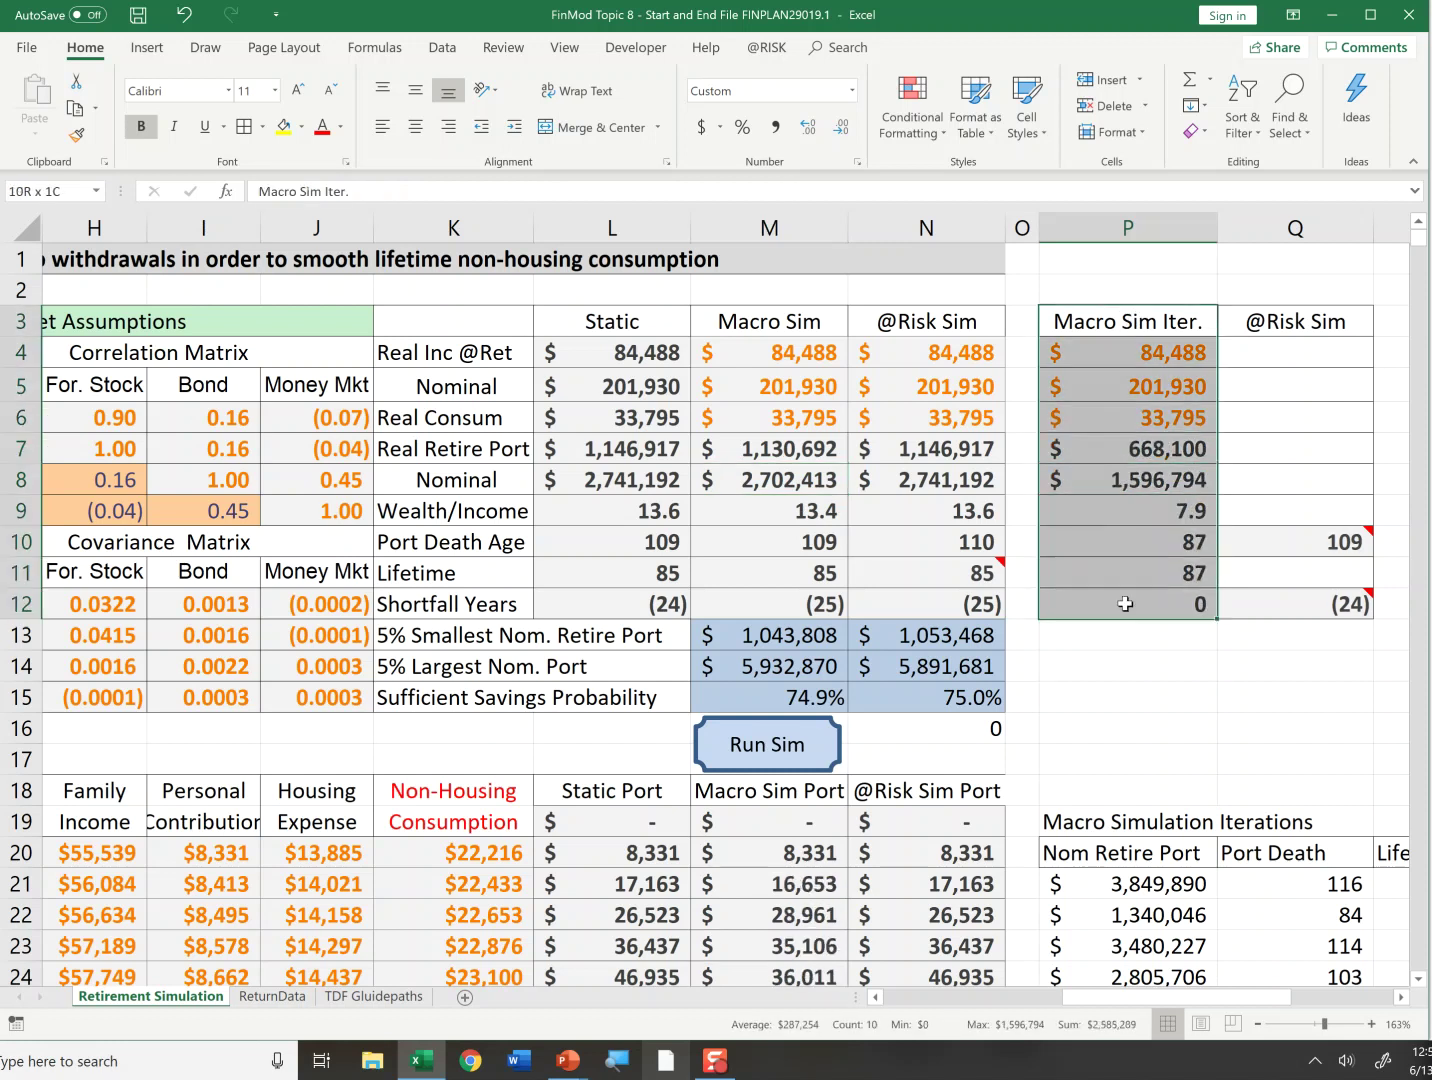
{"action": "left_click", "coordinate": [1112, 541]}
{"action": "left_click", "coordinate": [1140, 462]}
{"action": "left_click", "coordinate": [1141, 484]}
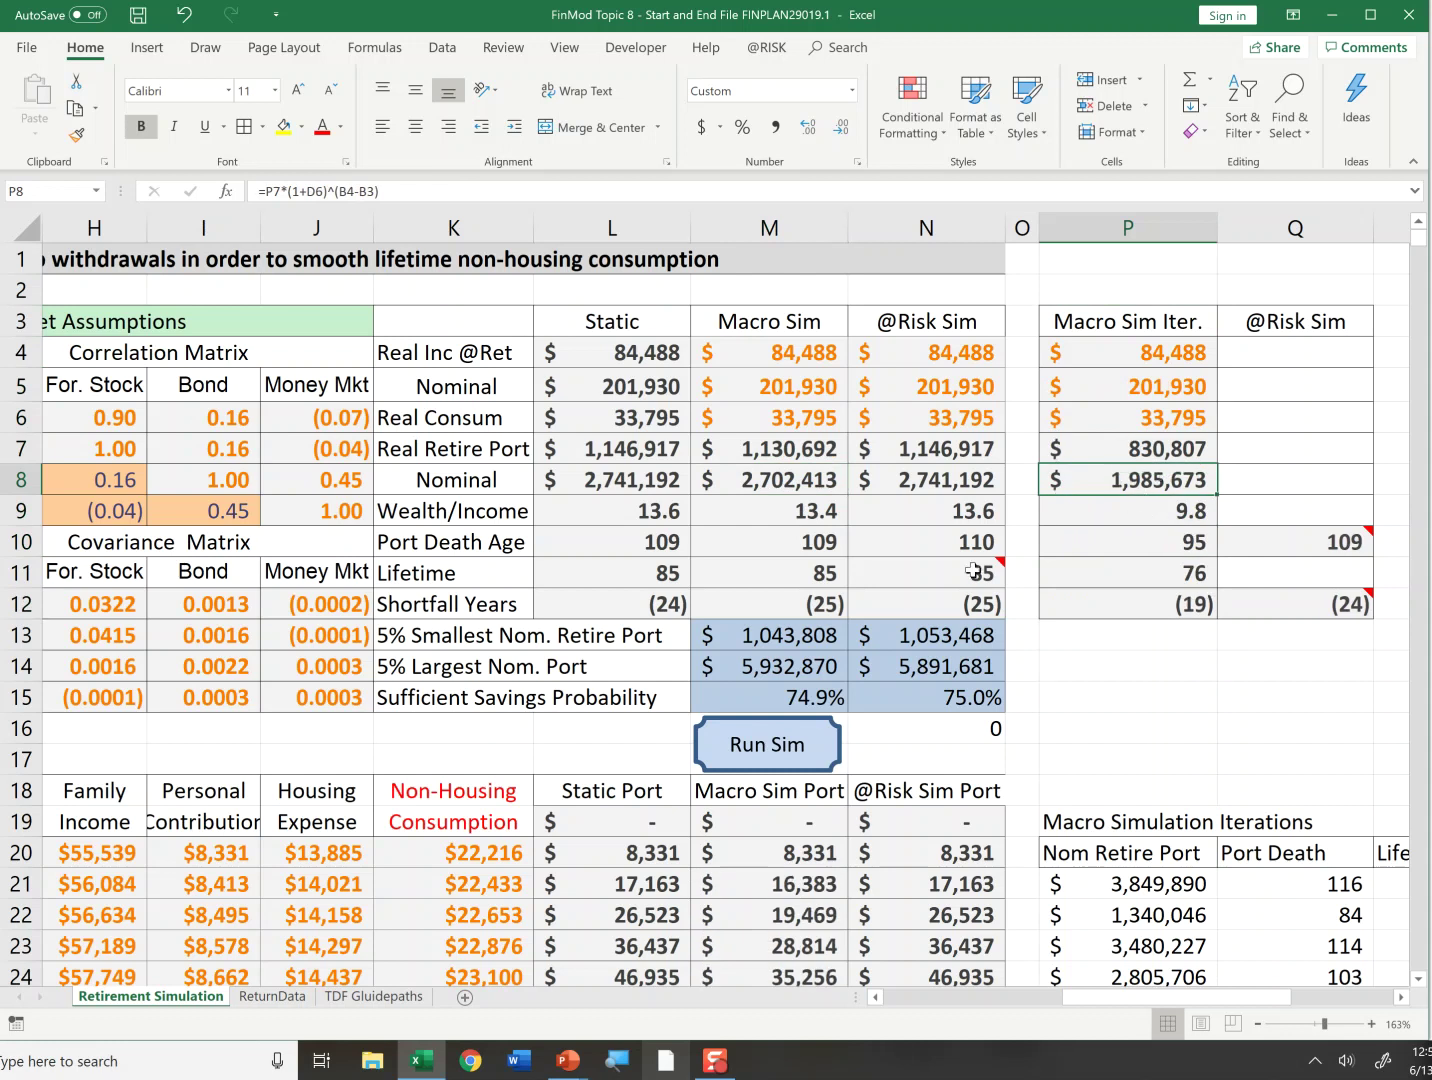
{"action": "left_click", "coordinate": [1148, 448]}
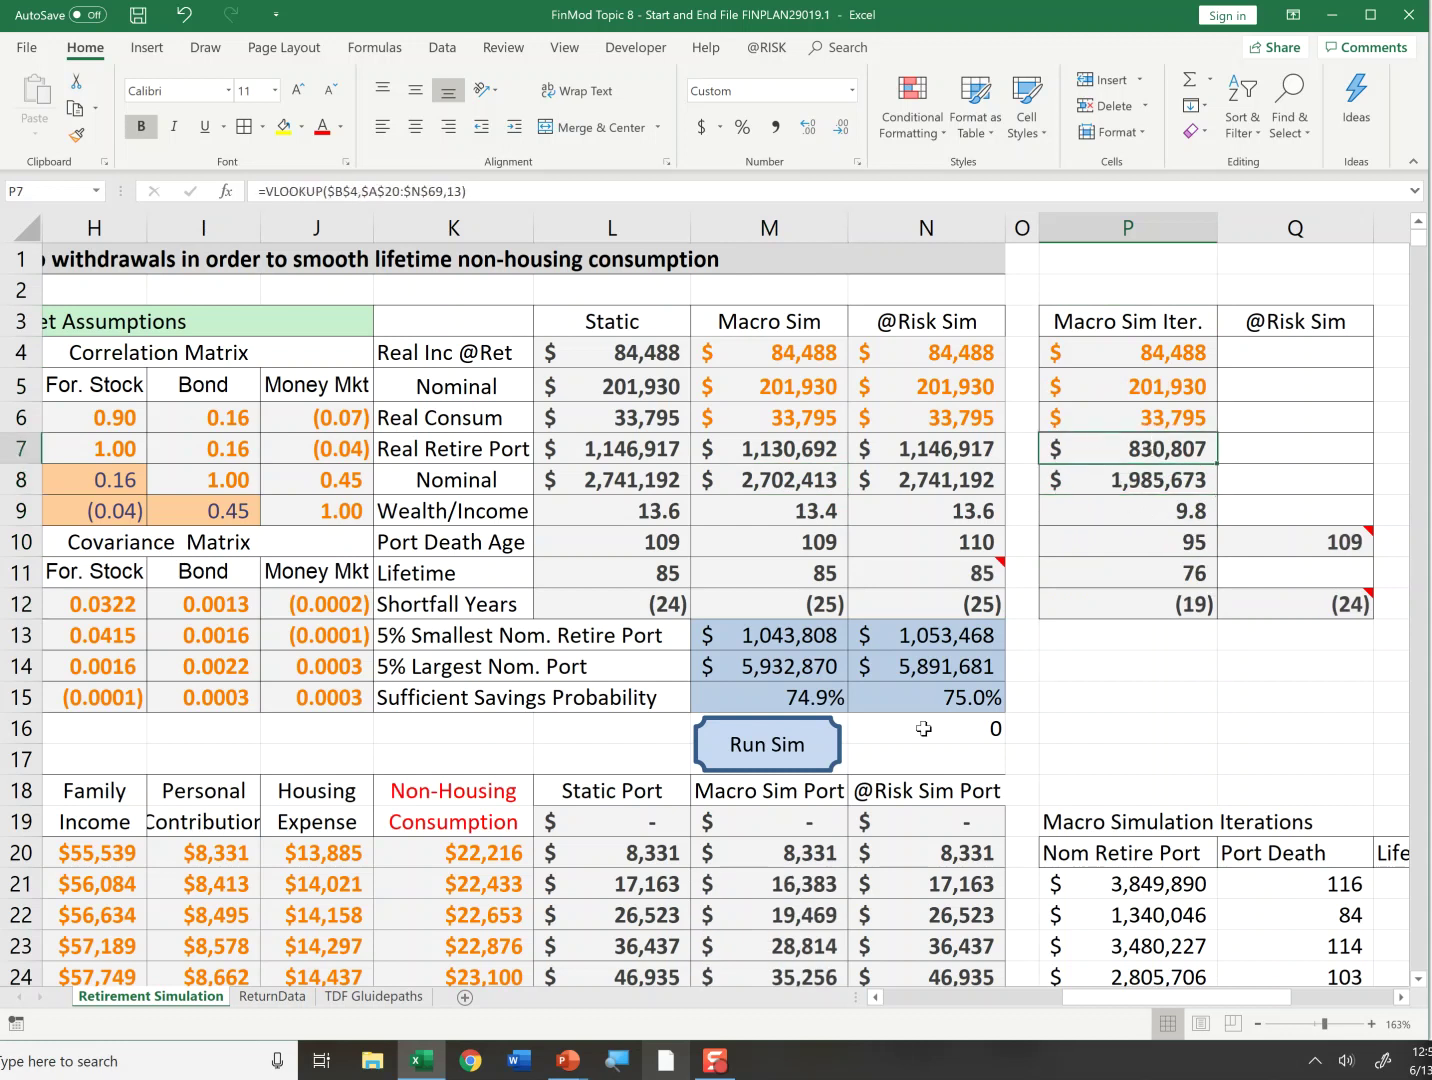
{"action": "scroll", "coordinate": [925, 730], "scroll_direction": "down", "scroll_amount": 1}
{"action": "scroll", "coordinate": [924, 729], "scroll_direction": "down", "scroll_amount": 14}
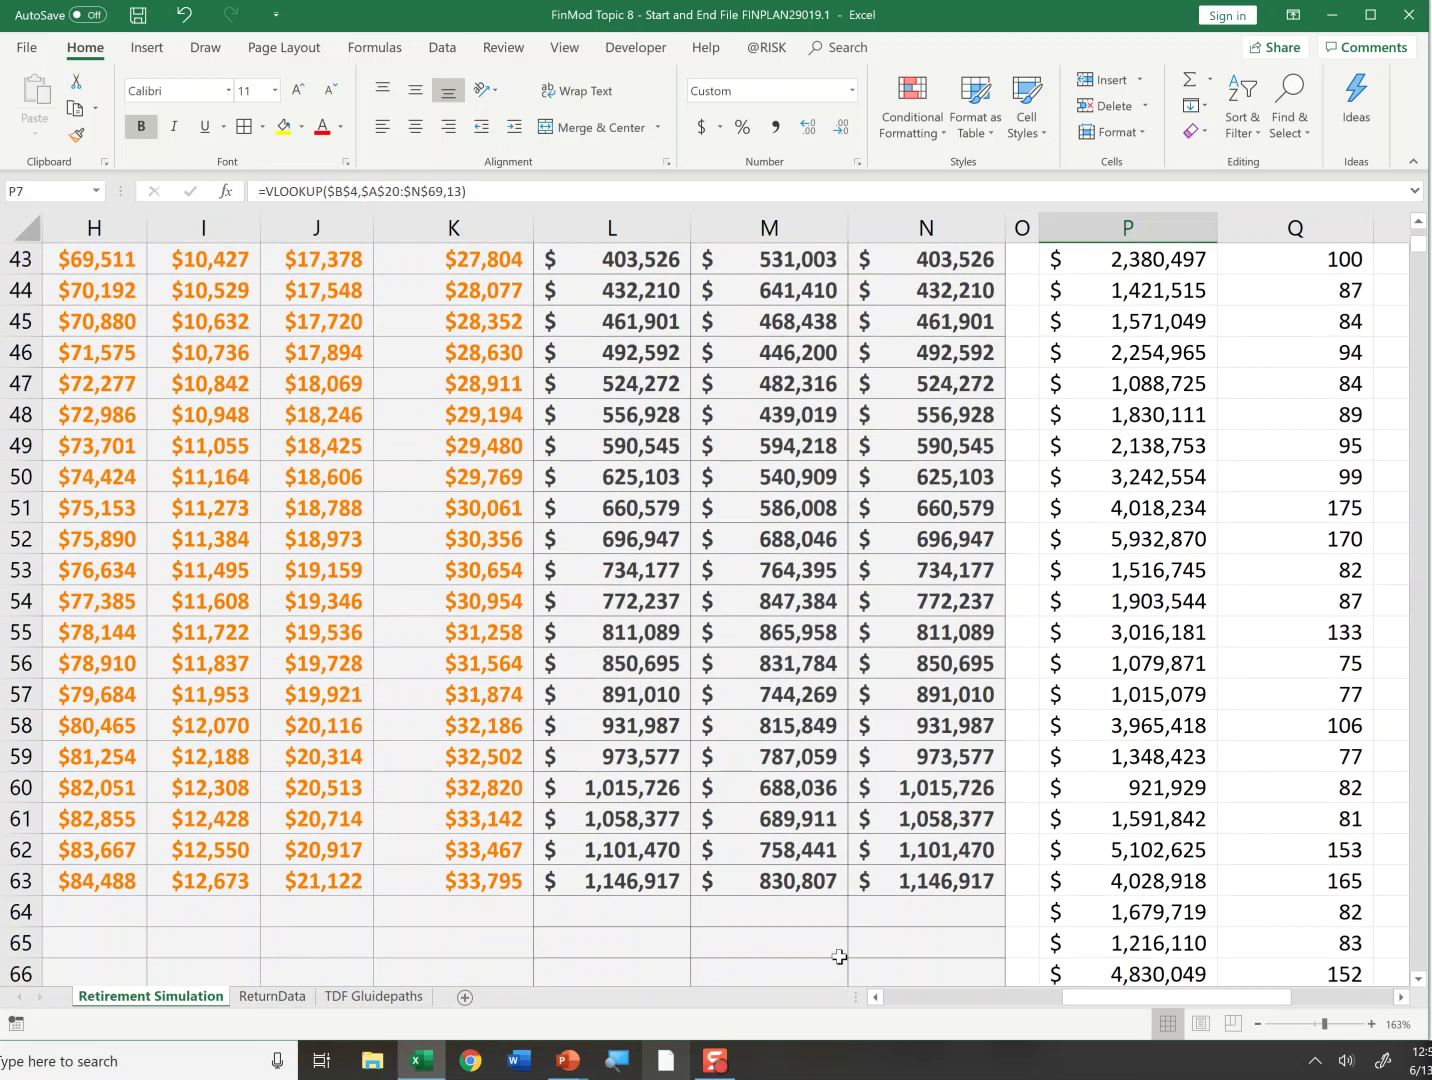
{"action": "scroll", "coordinate": [936, 739], "scroll_direction": "up", "scroll_amount": 14}
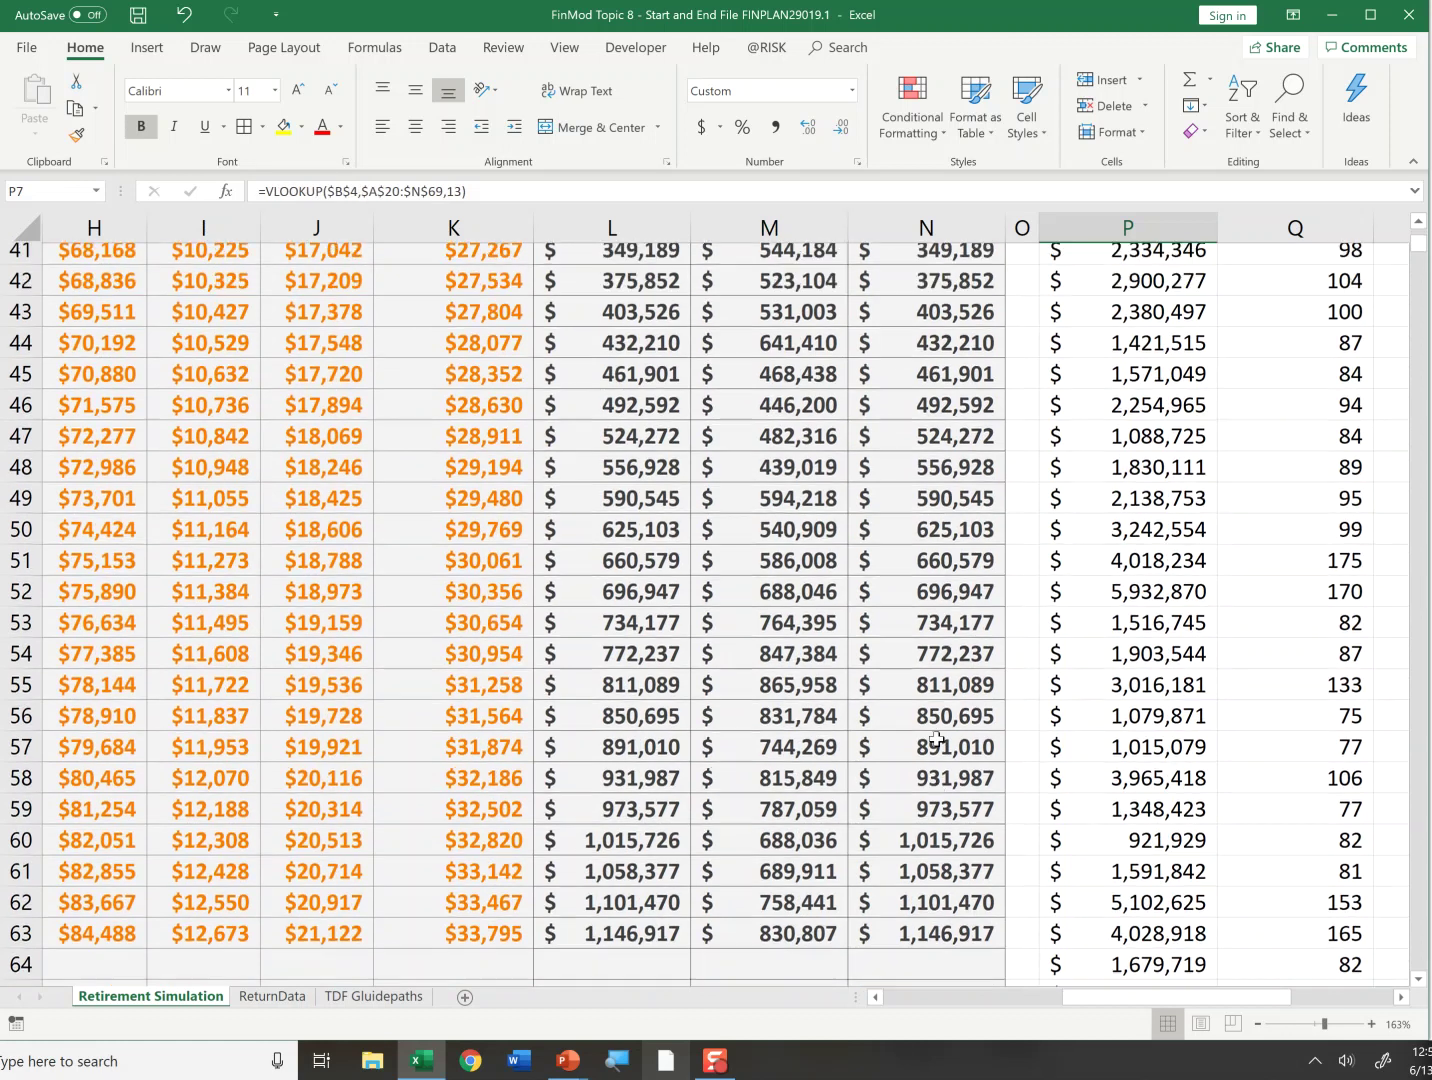
Step: Select the Macro Sim Iter. results P3:P12 and recalculate repeatedly to observe how each iteration changes them
{"action": "left_click_drag", "start_coordinate": [1150, 323], "coordinate": [1148, 609]}
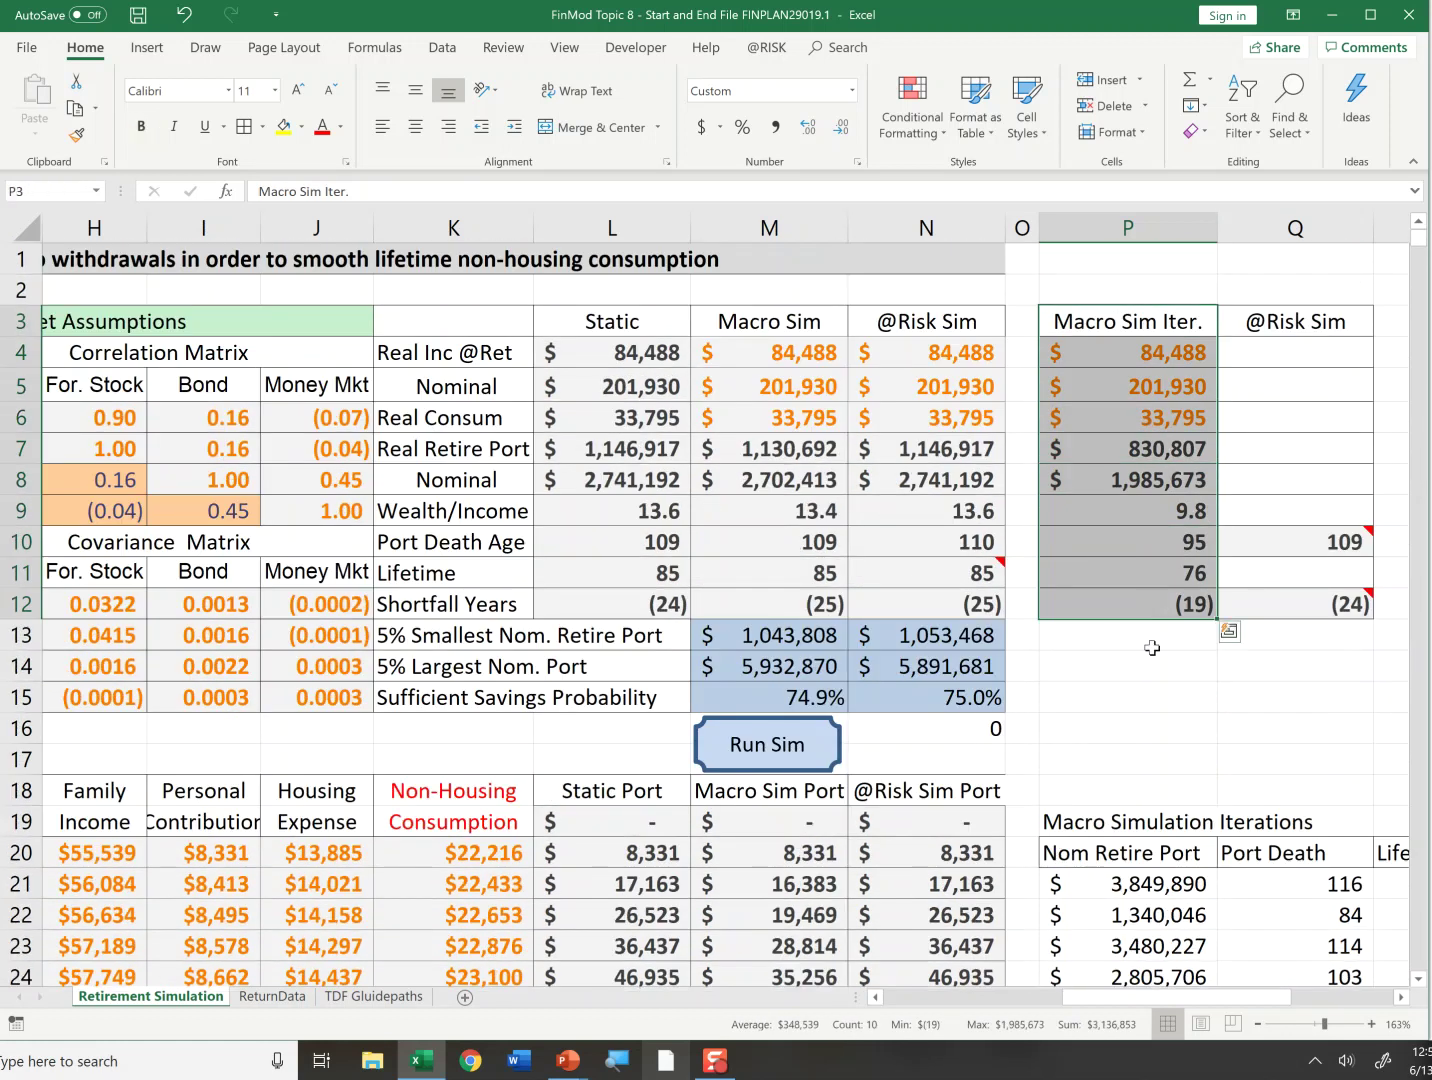
{"action": "key", "text": "F9"}
{"action": "key", "text": "F9"}
{"action": "key", "text": "F9"}
{"action": "key", "text": "F9"}
{"action": "key", "text": "F9"}
{"action": "key", "text": "F9"}
{"action": "key", "text": "F9"}
{"action": "key", "text": "F9"}
{"action": "key", "text": "F9"}
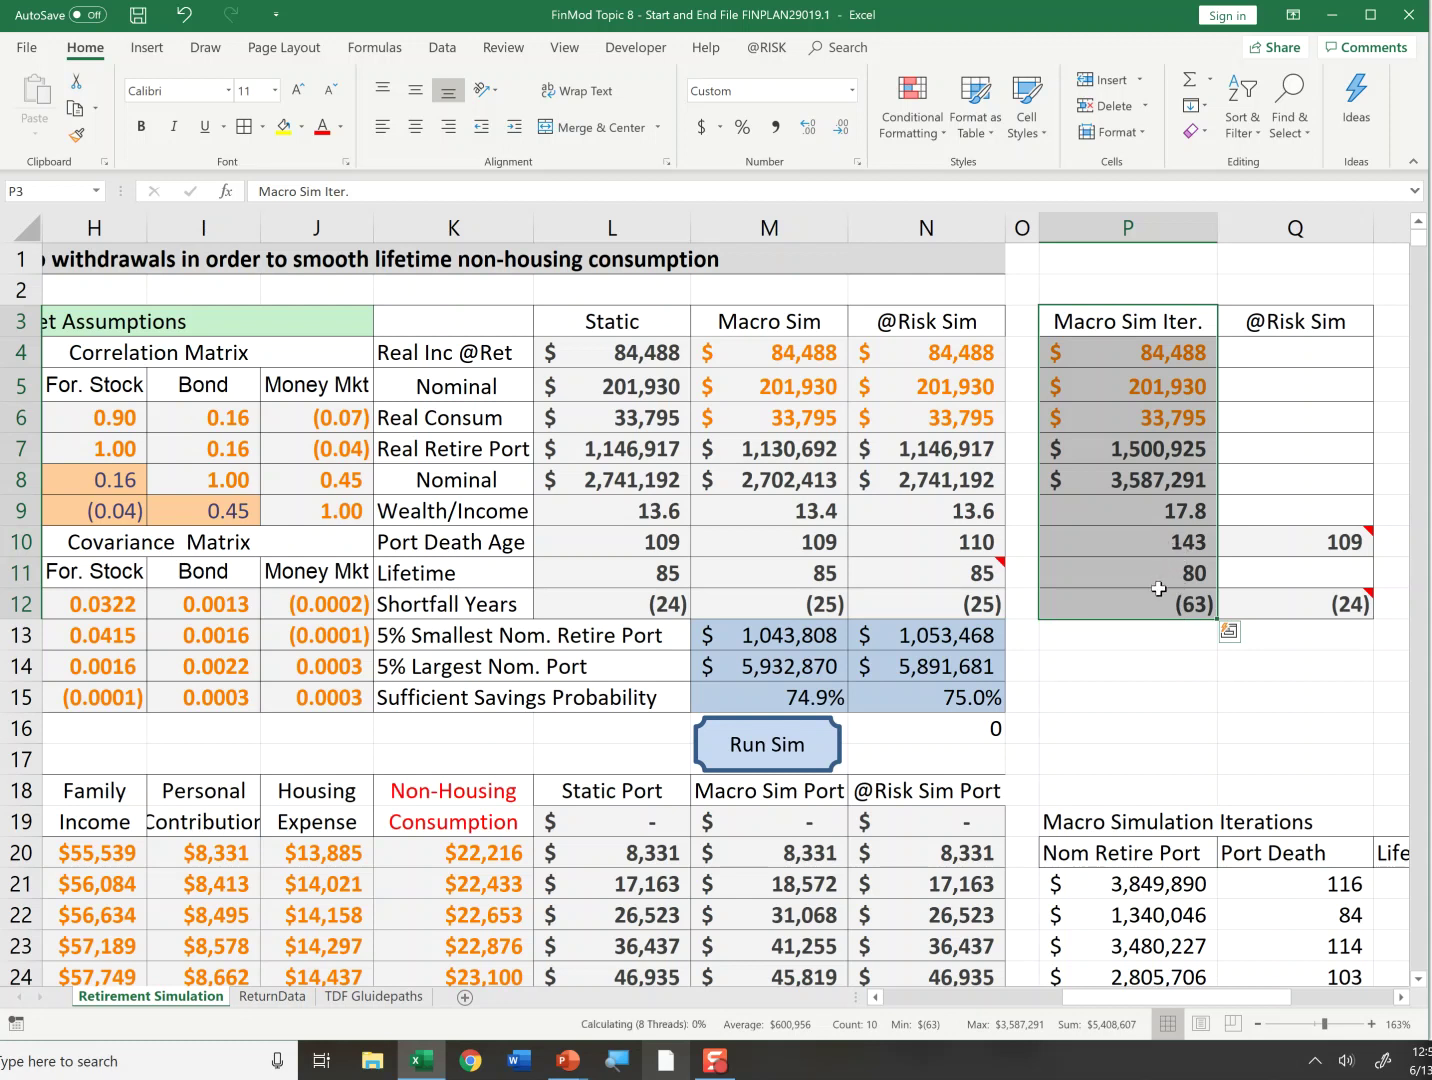
{"action": "key", "text": "F9"}
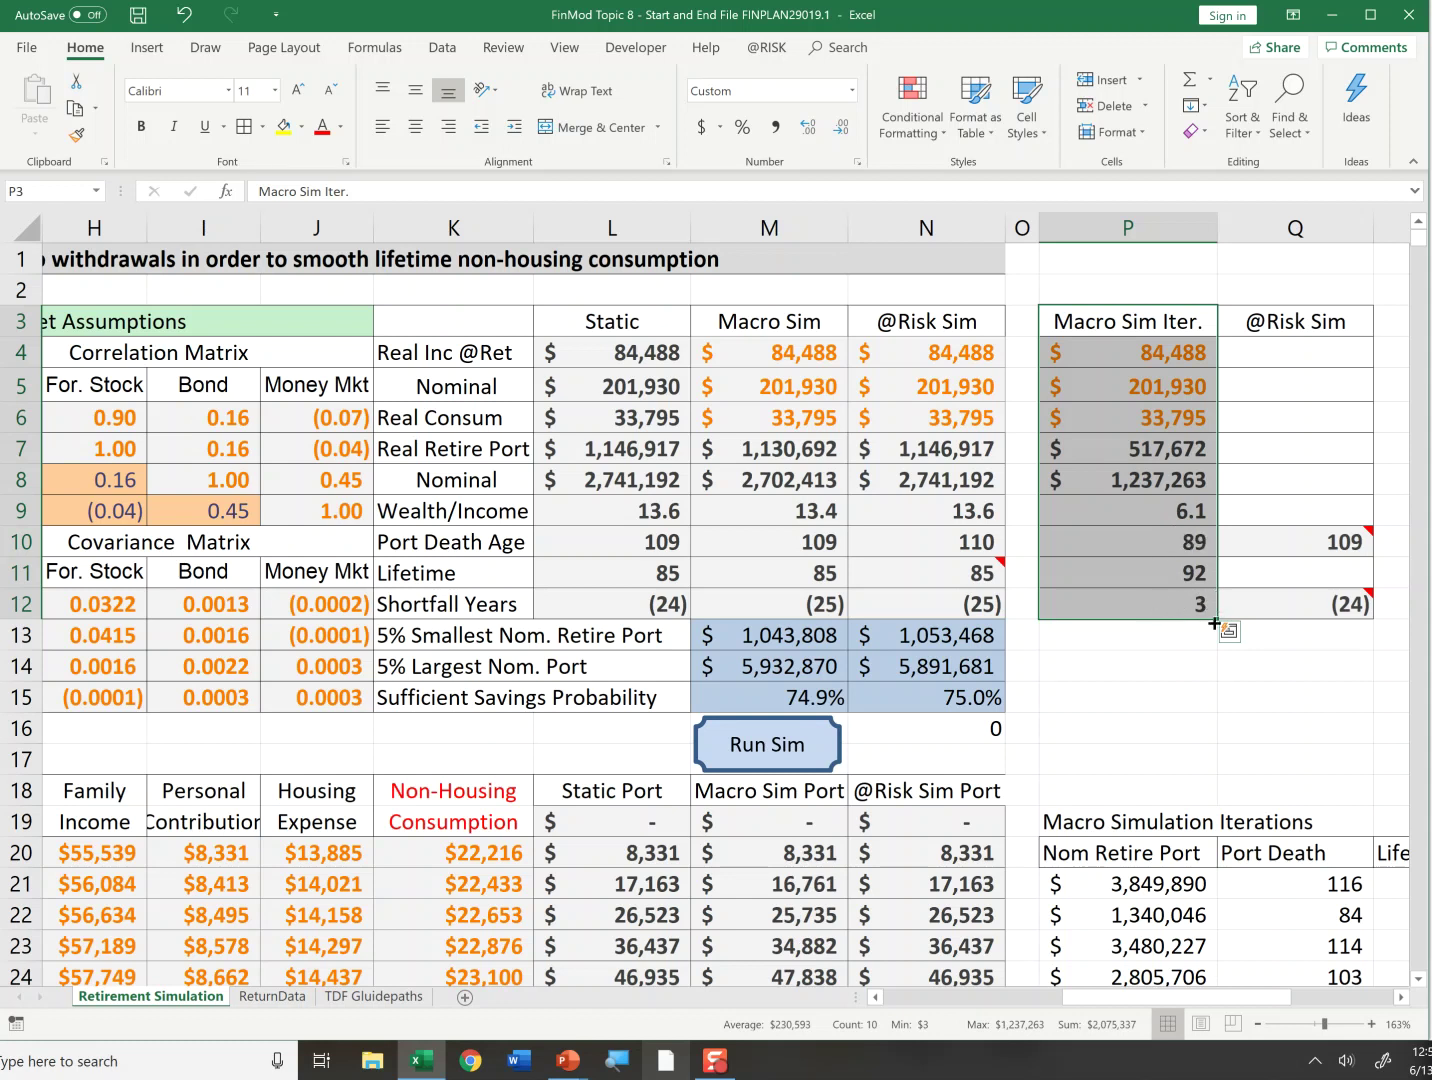
Step: Inspect the iteration formulas for Port Death Age in P10 and Lifetime in P11, recalculating twice
{"action": "left_click", "coordinate": [1150, 549]}
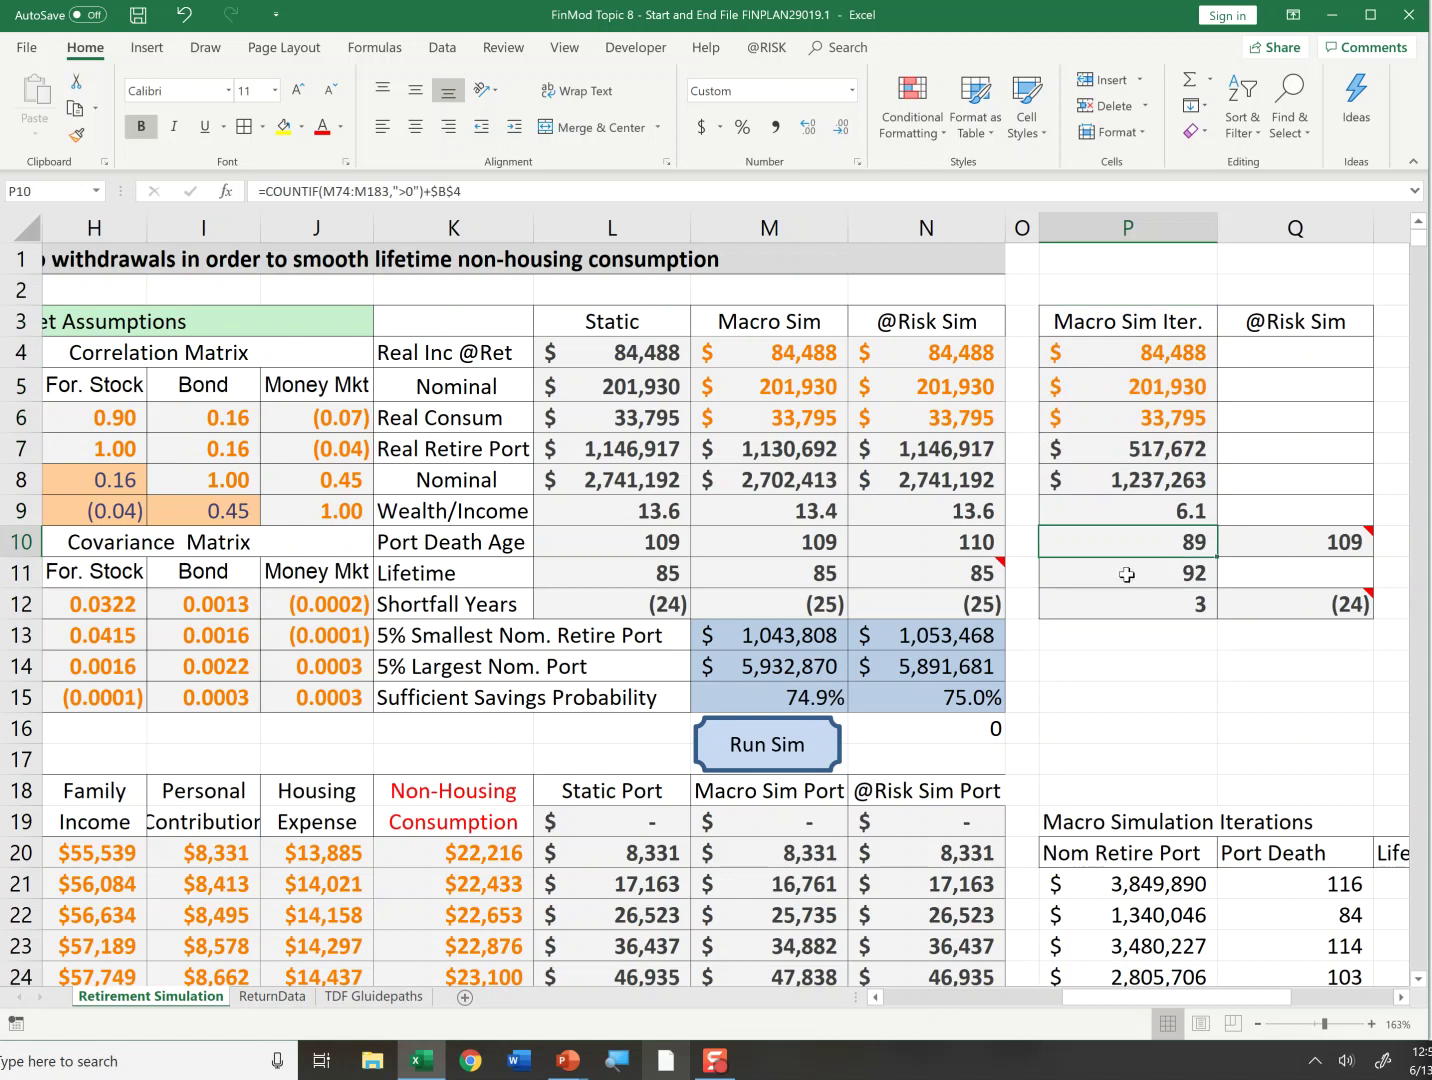
{"action": "left_click_drag", "start_coordinate": [455, 578], "coordinate": [1093, 582]}
{"action": "left_click", "coordinate": [1093, 582]}
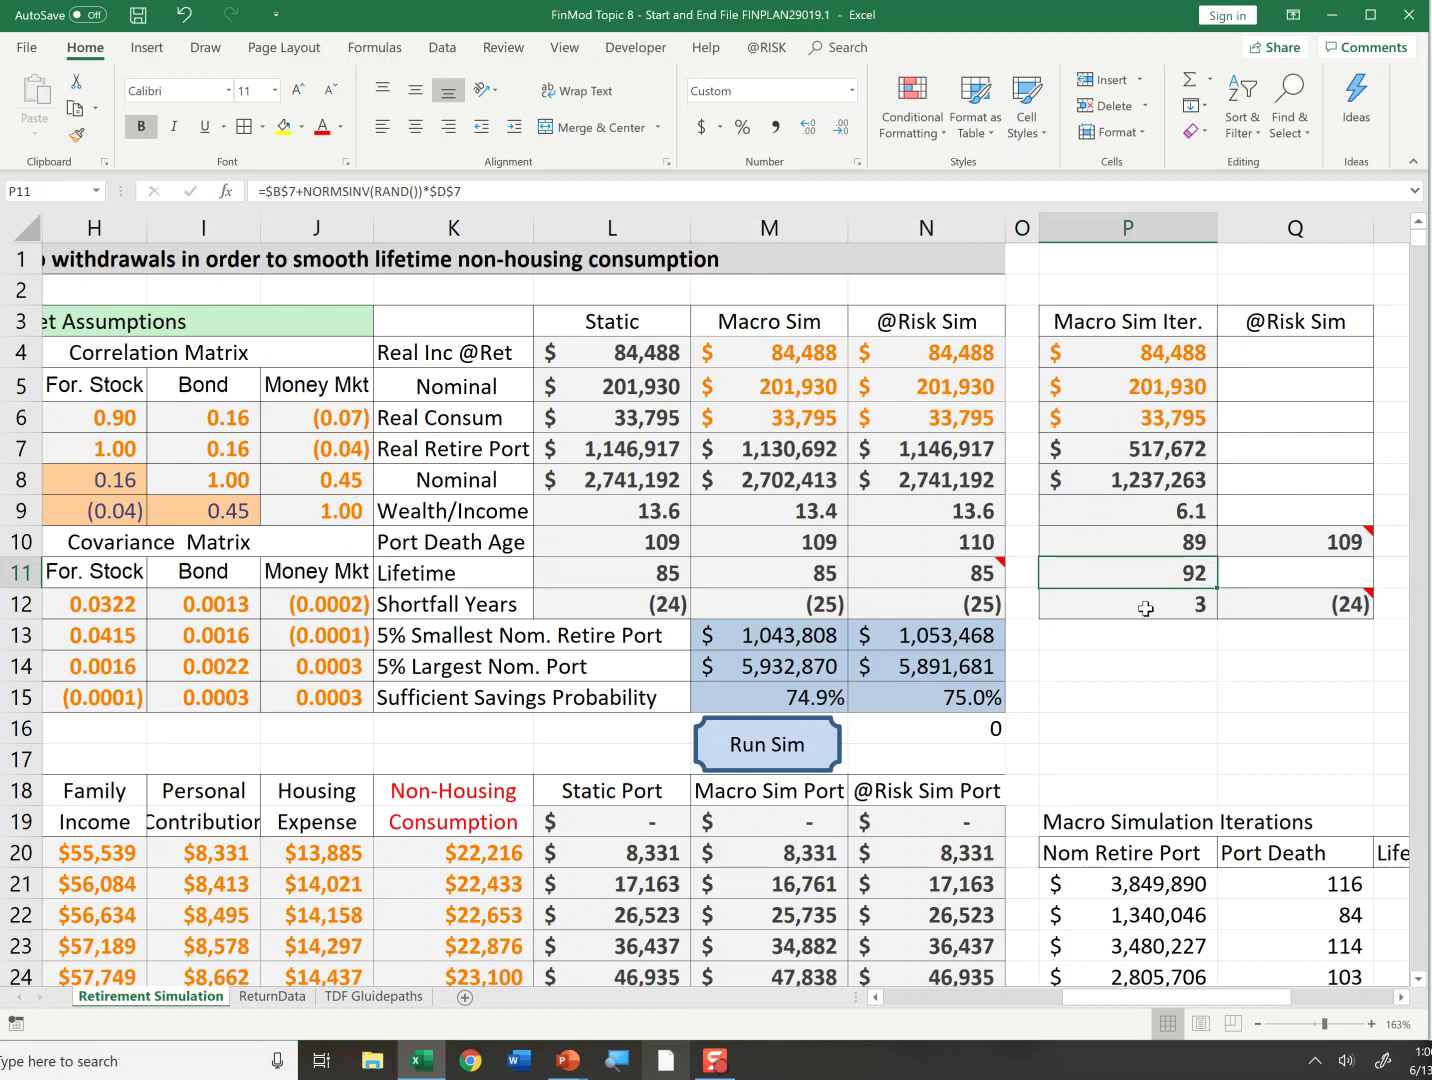
{"action": "key", "text": "F9"}
{"action": "key", "text": "F9"}
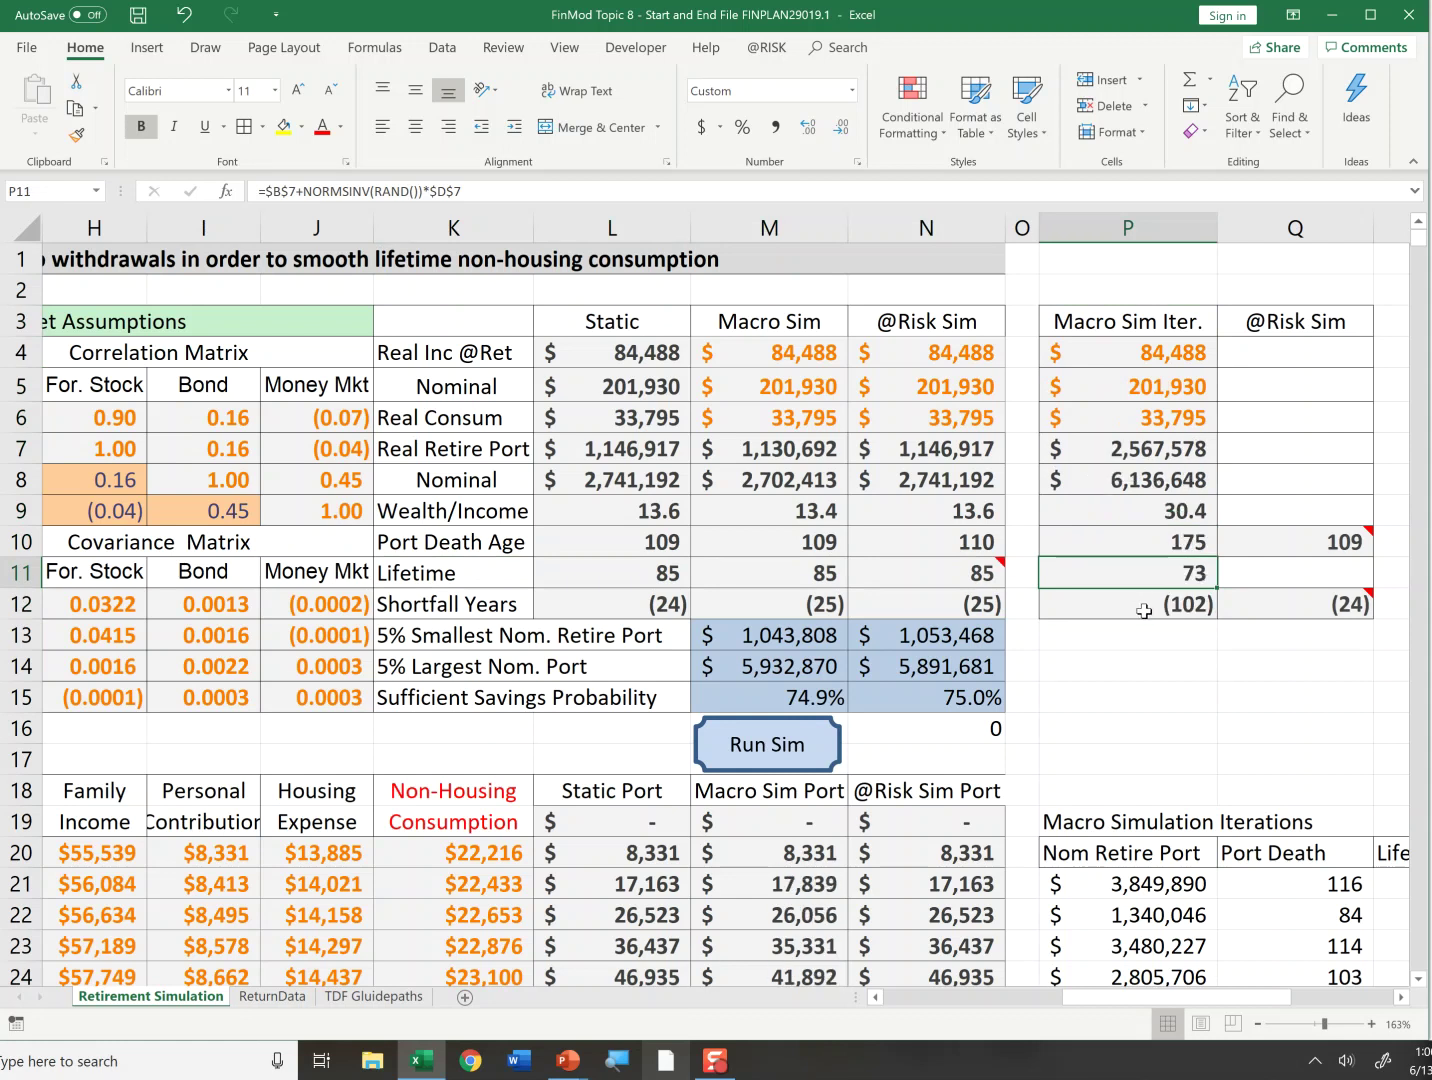
Step: Examine the P11 lifetime formula part by part, highlighting $B$7, NORMSINV(RAND()) and $D$7, and leave it unedited
{"action": "key", "text": "F2"}
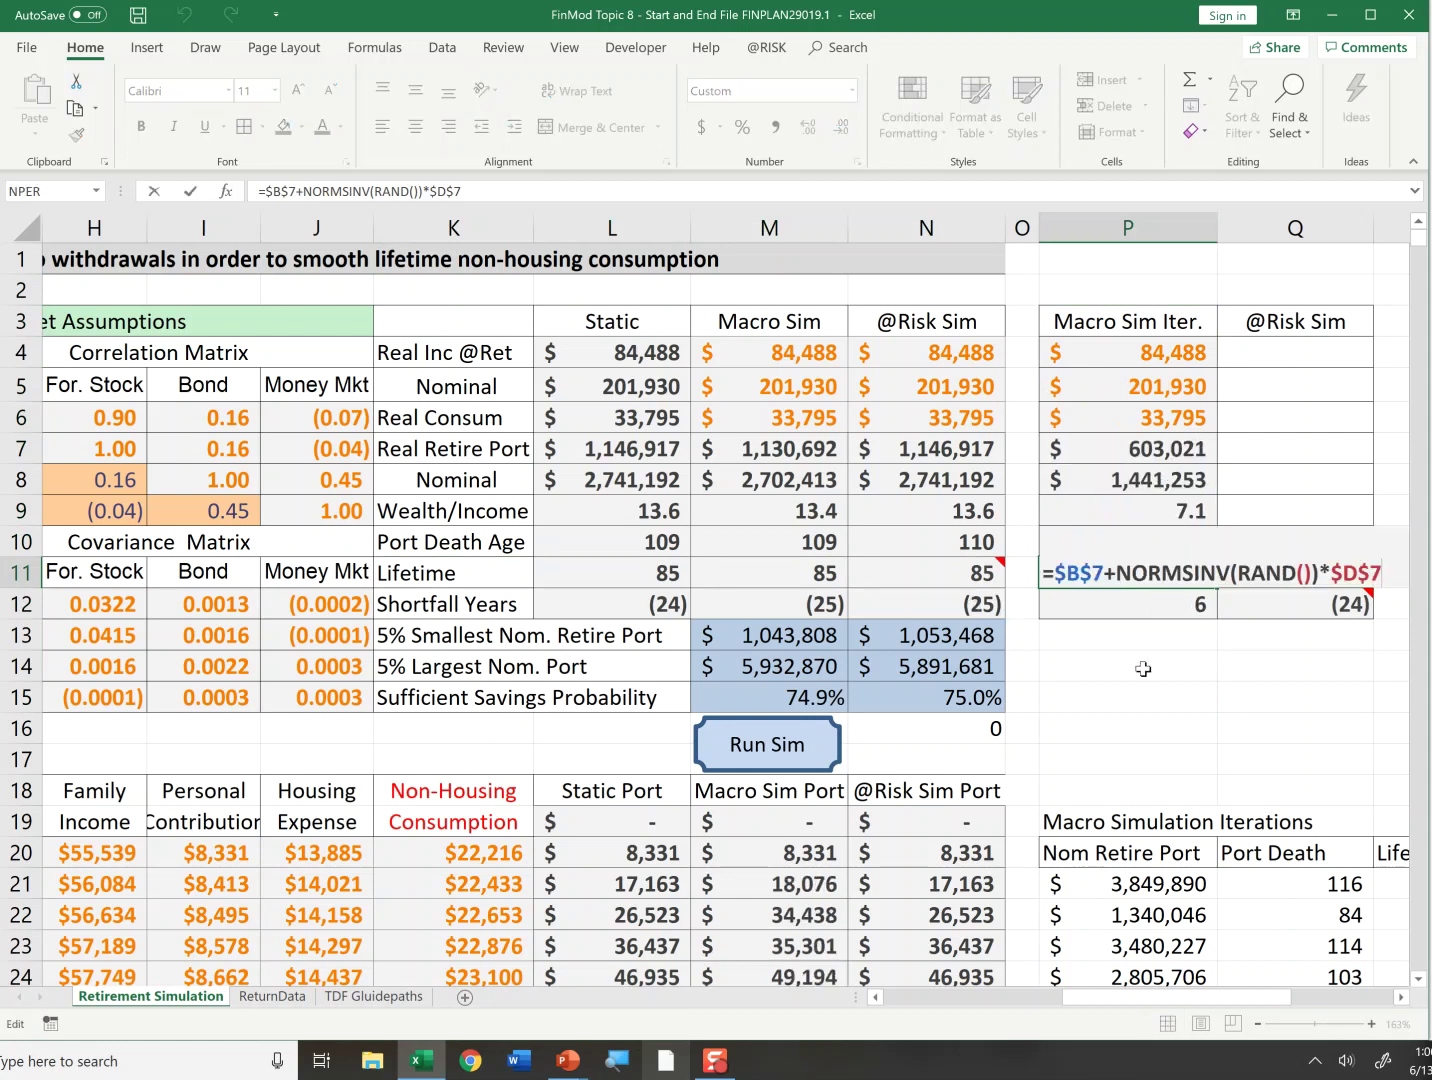
{"action": "left_click_drag", "start_coordinate": [1052, 568], "coordinate": [1104, 572]}
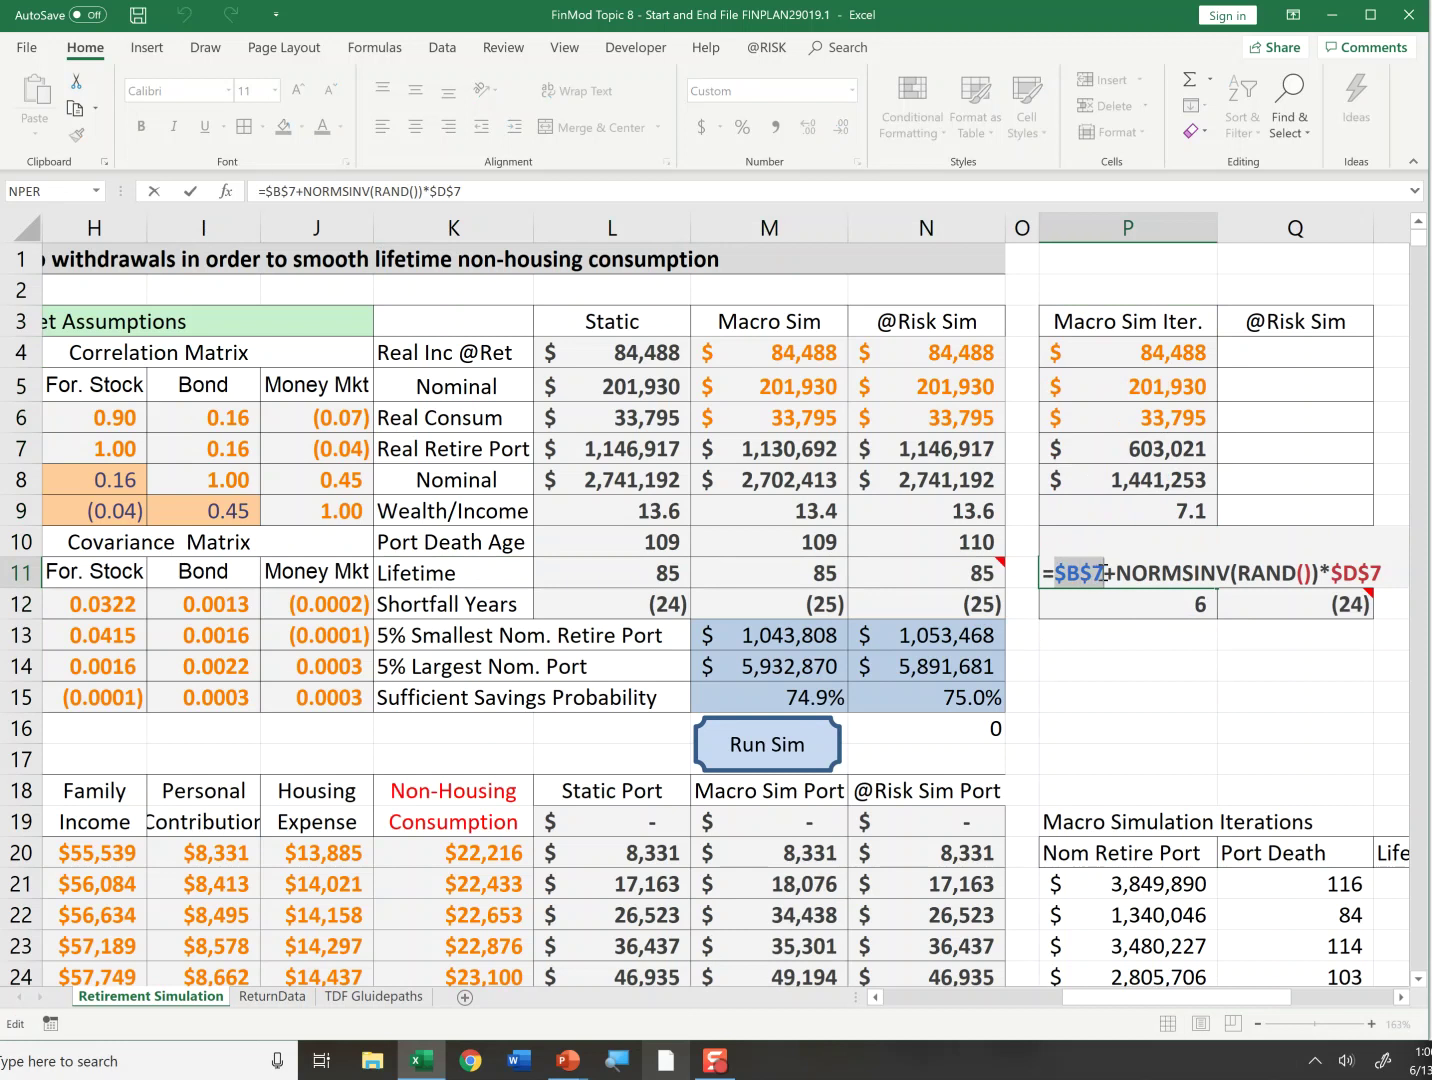
{"action": "left_click_drag", "start_coordinate": [1117, 572], "coordinate": [1316, 571]}
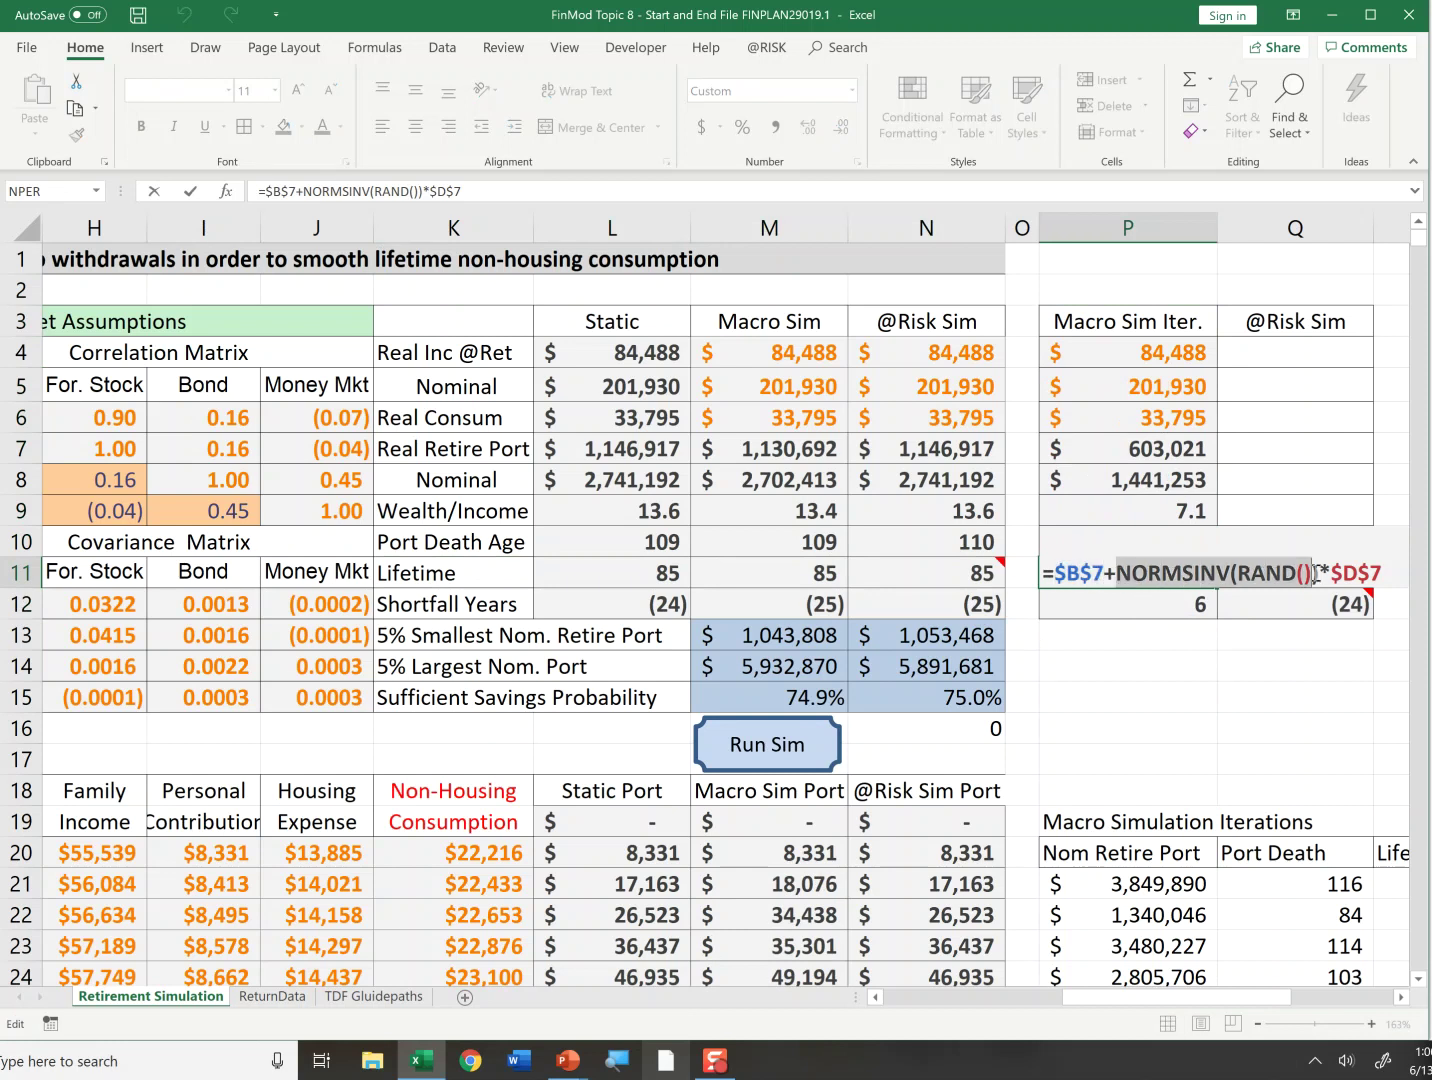
{"action": "left_click", "coordinate": [1314, 572]}
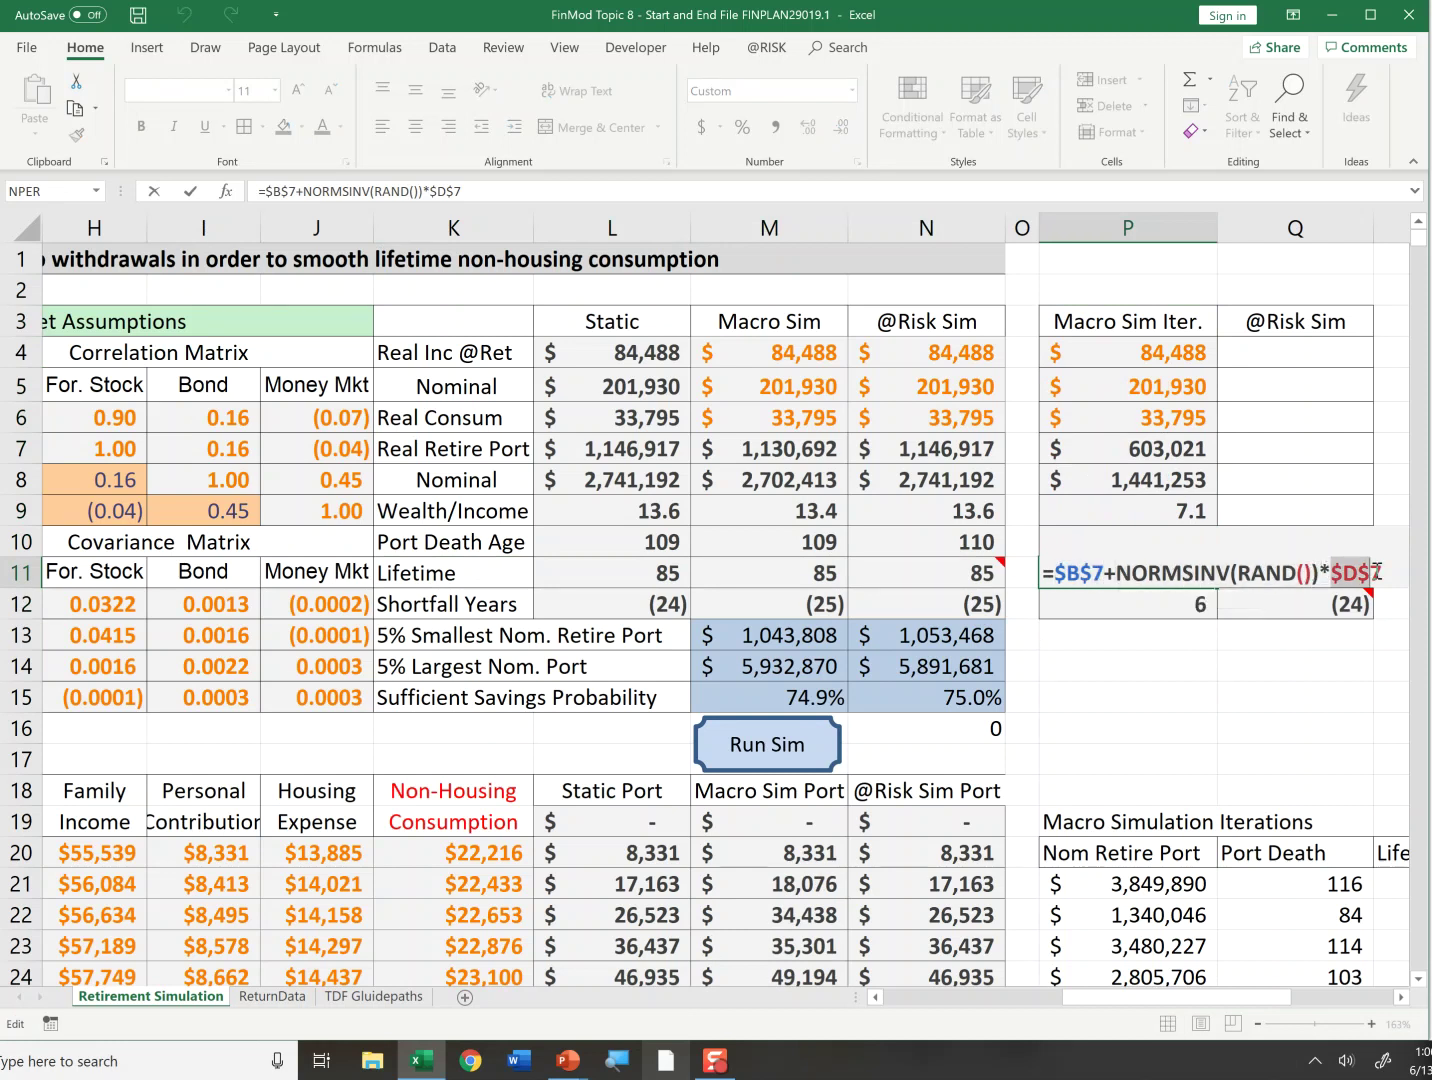
{"action": "key", "text": "Escape"}
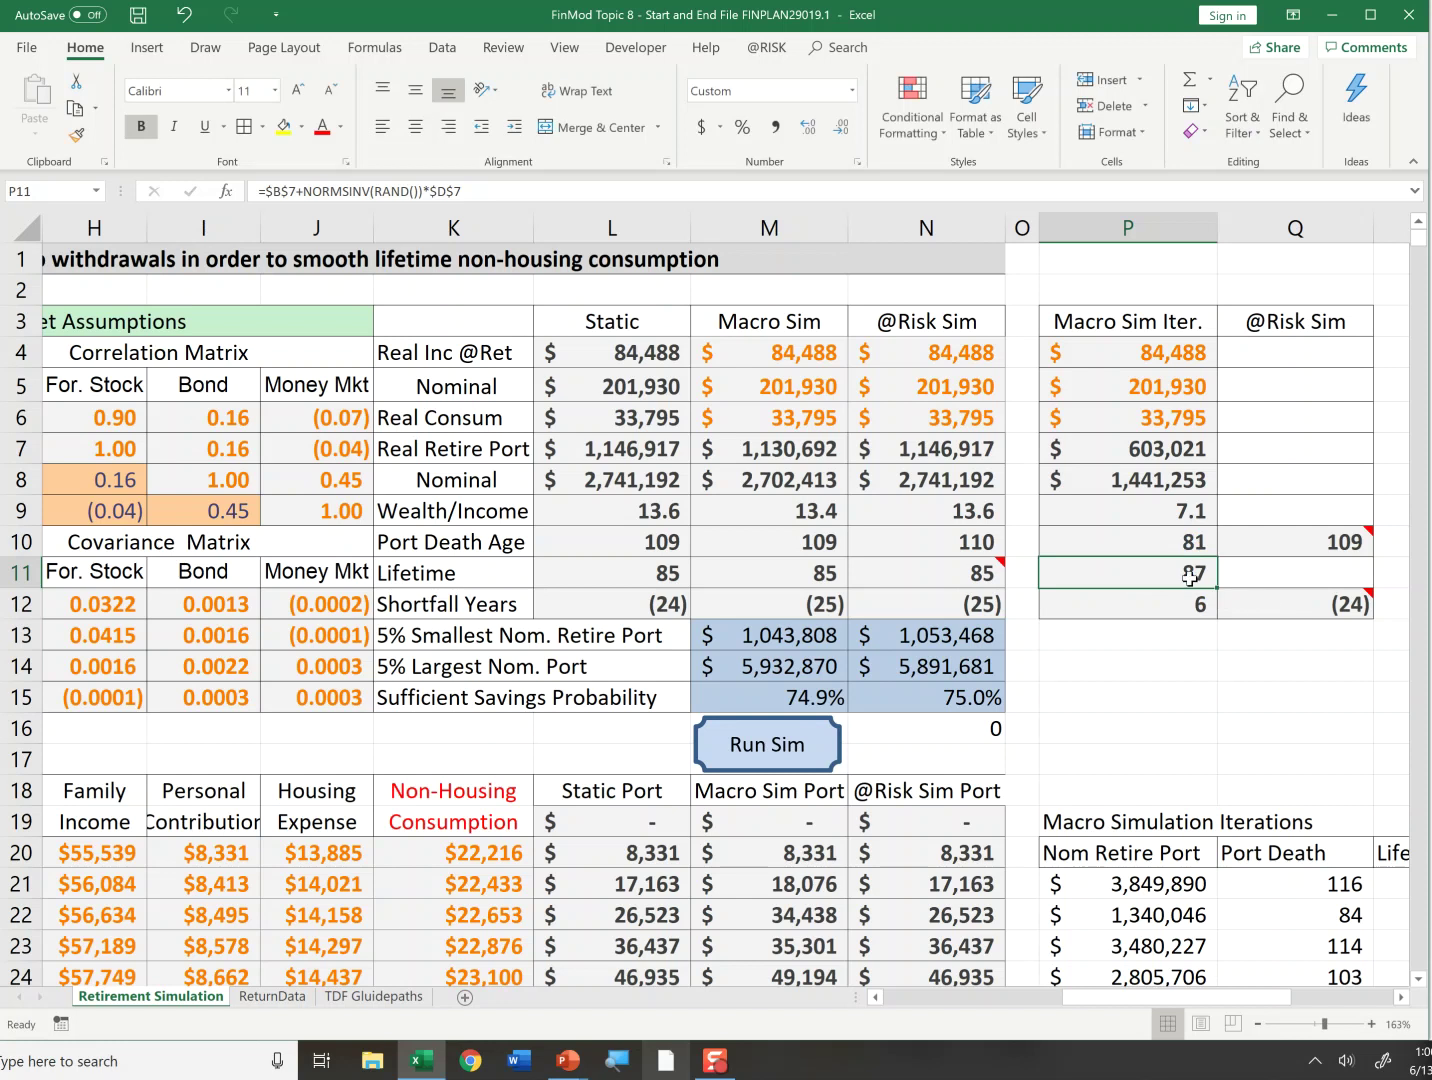
Step: Recalculate repeatedly with P11 selected to watch the random lifetime and the resulting shortfall years vary
{"action": "key", "text": "F9"}
{"action": "key", "text": "F9"}
{"action": "key", "text": "F9"}
{"action": "key", "text": "F9"}
{"action": "key", "text": "F9"}
{"action": "key", "text": "F9"}
{"action": "key", "text": "F9"}
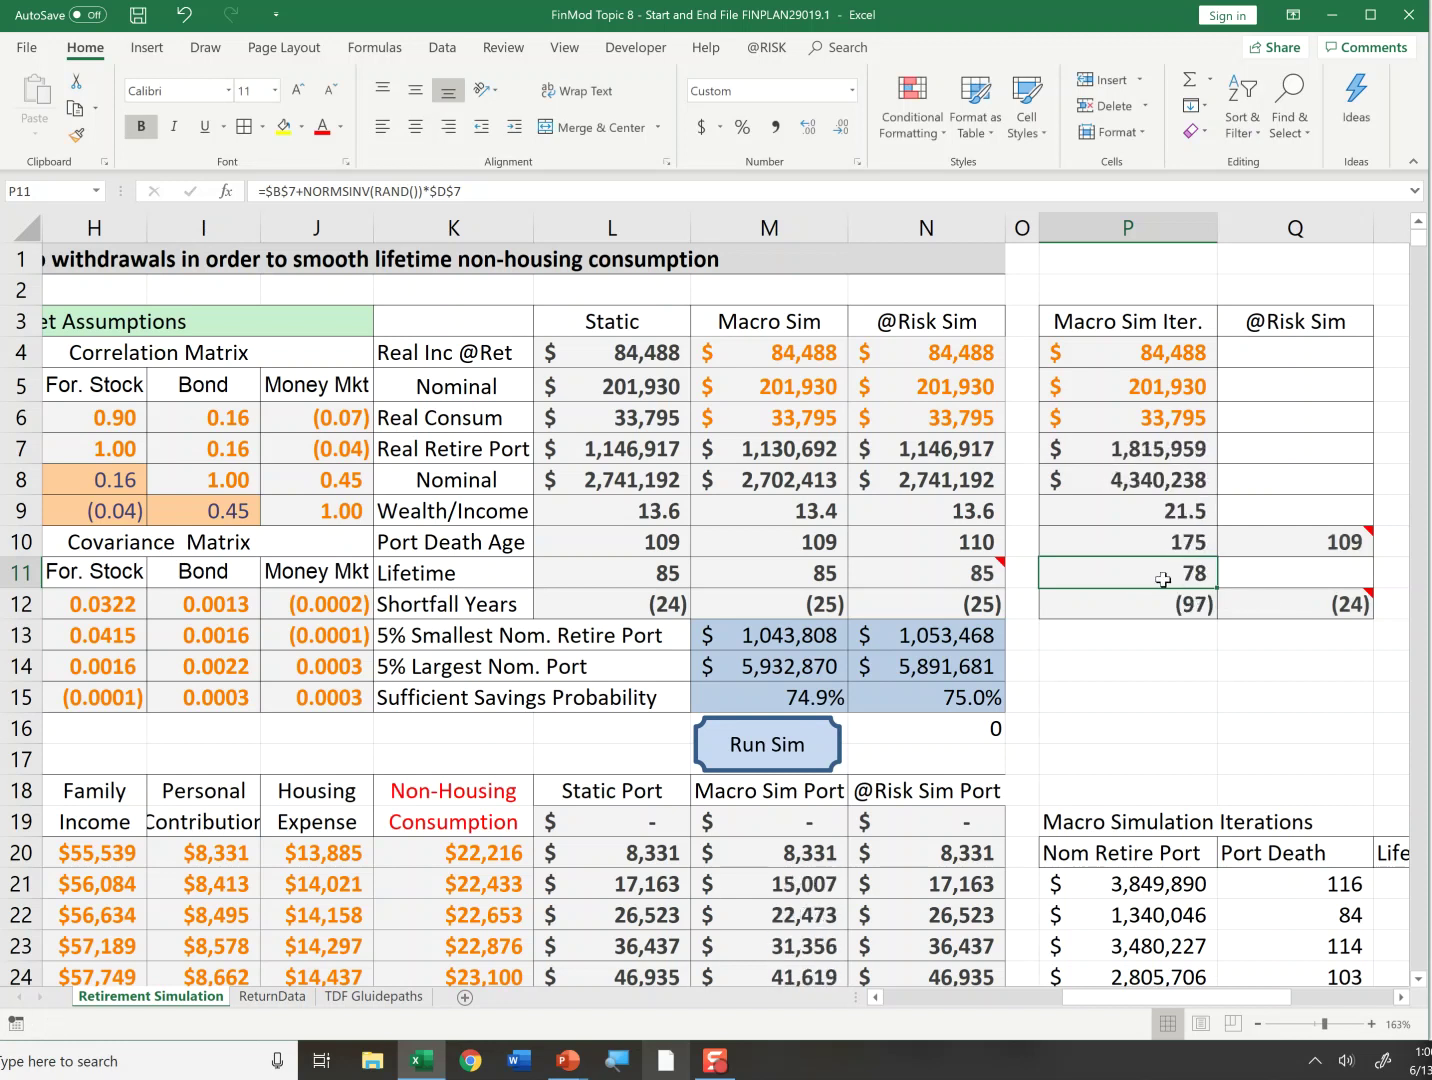
{"action": "key", "text": "F9"}
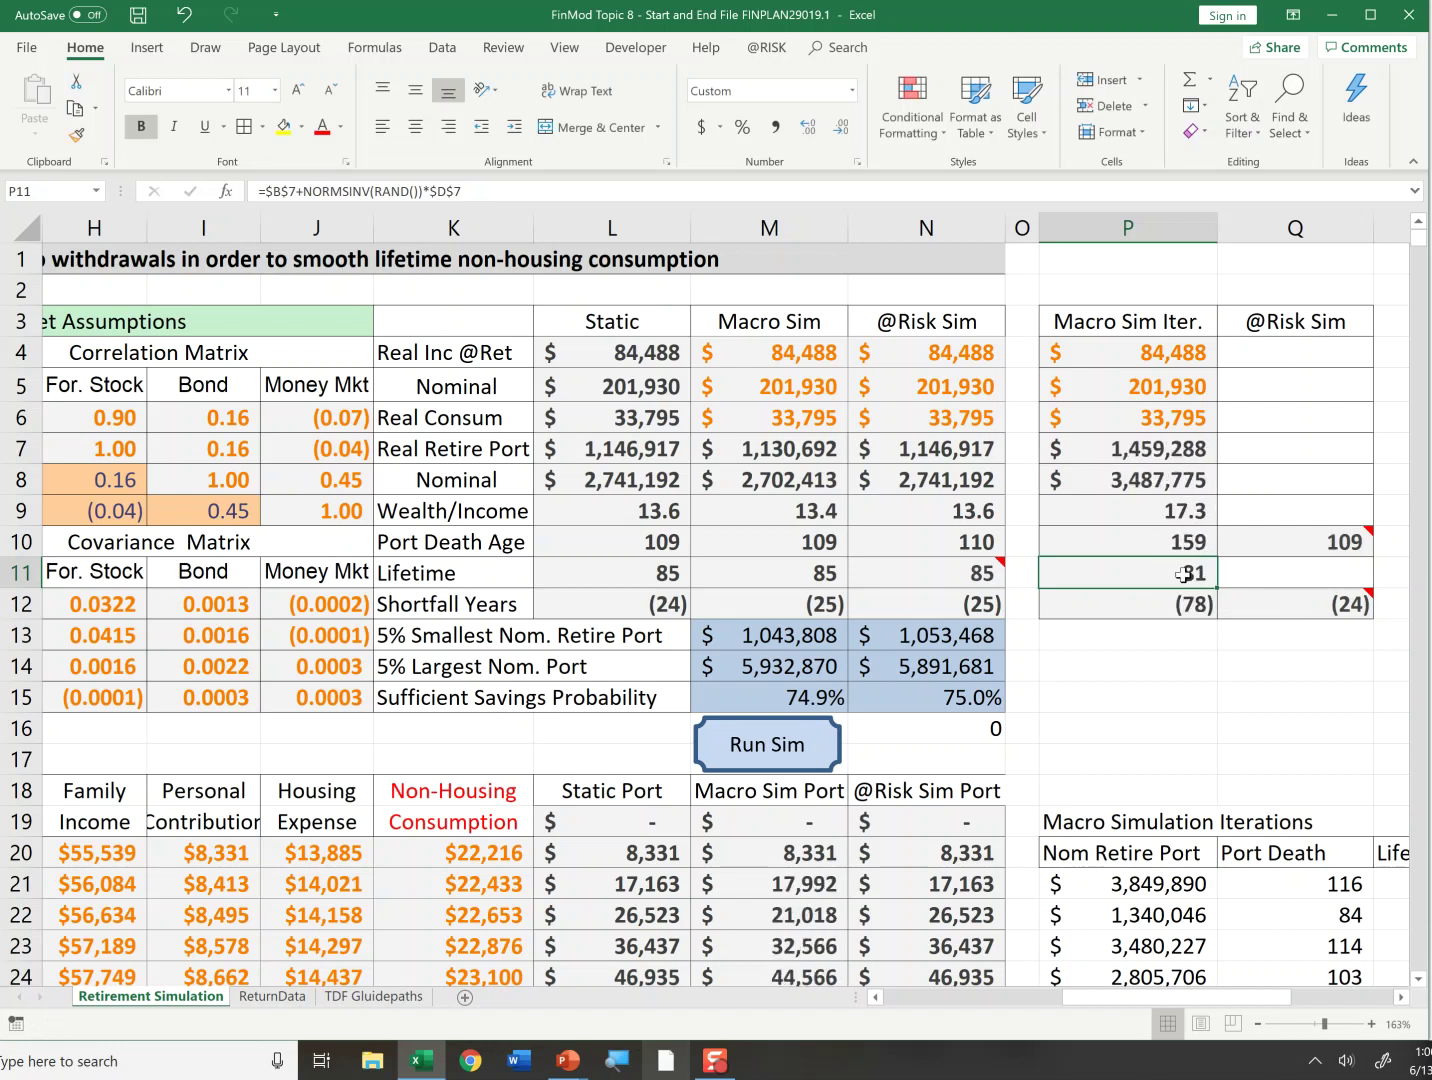
{"action": "key", "text": "F9"}
{"action": "key", "text": "F9"}
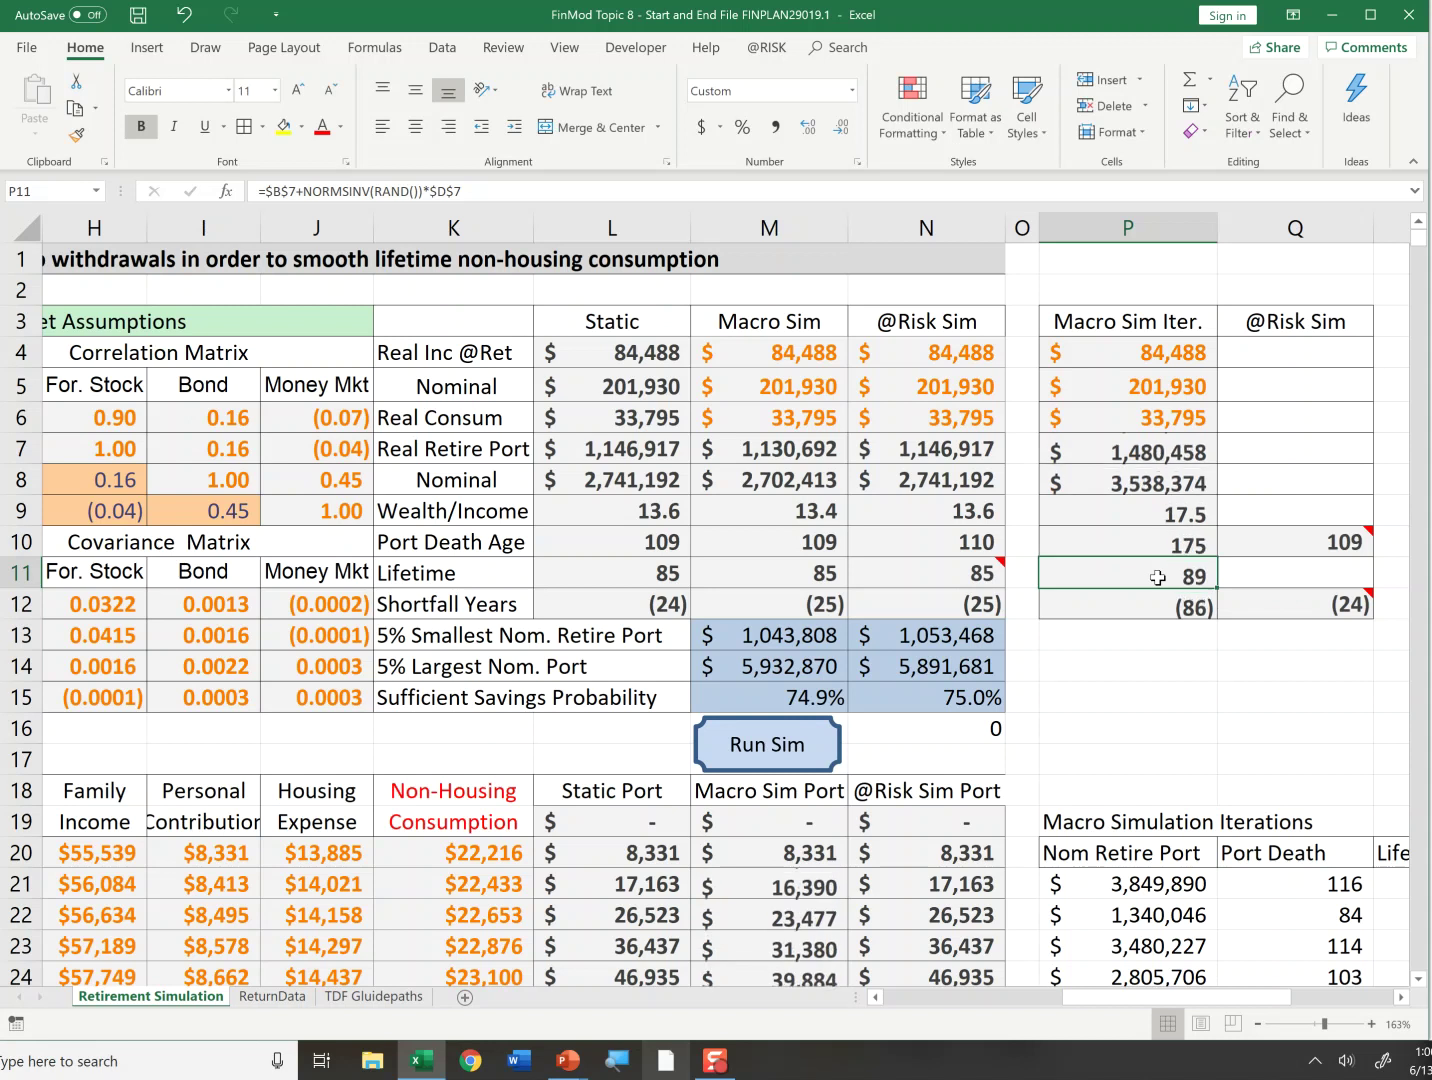
{"action": "key", "text": "F9"}
{"action": "key", "text": "F9"}
{"action": "key", "text": "F9"}
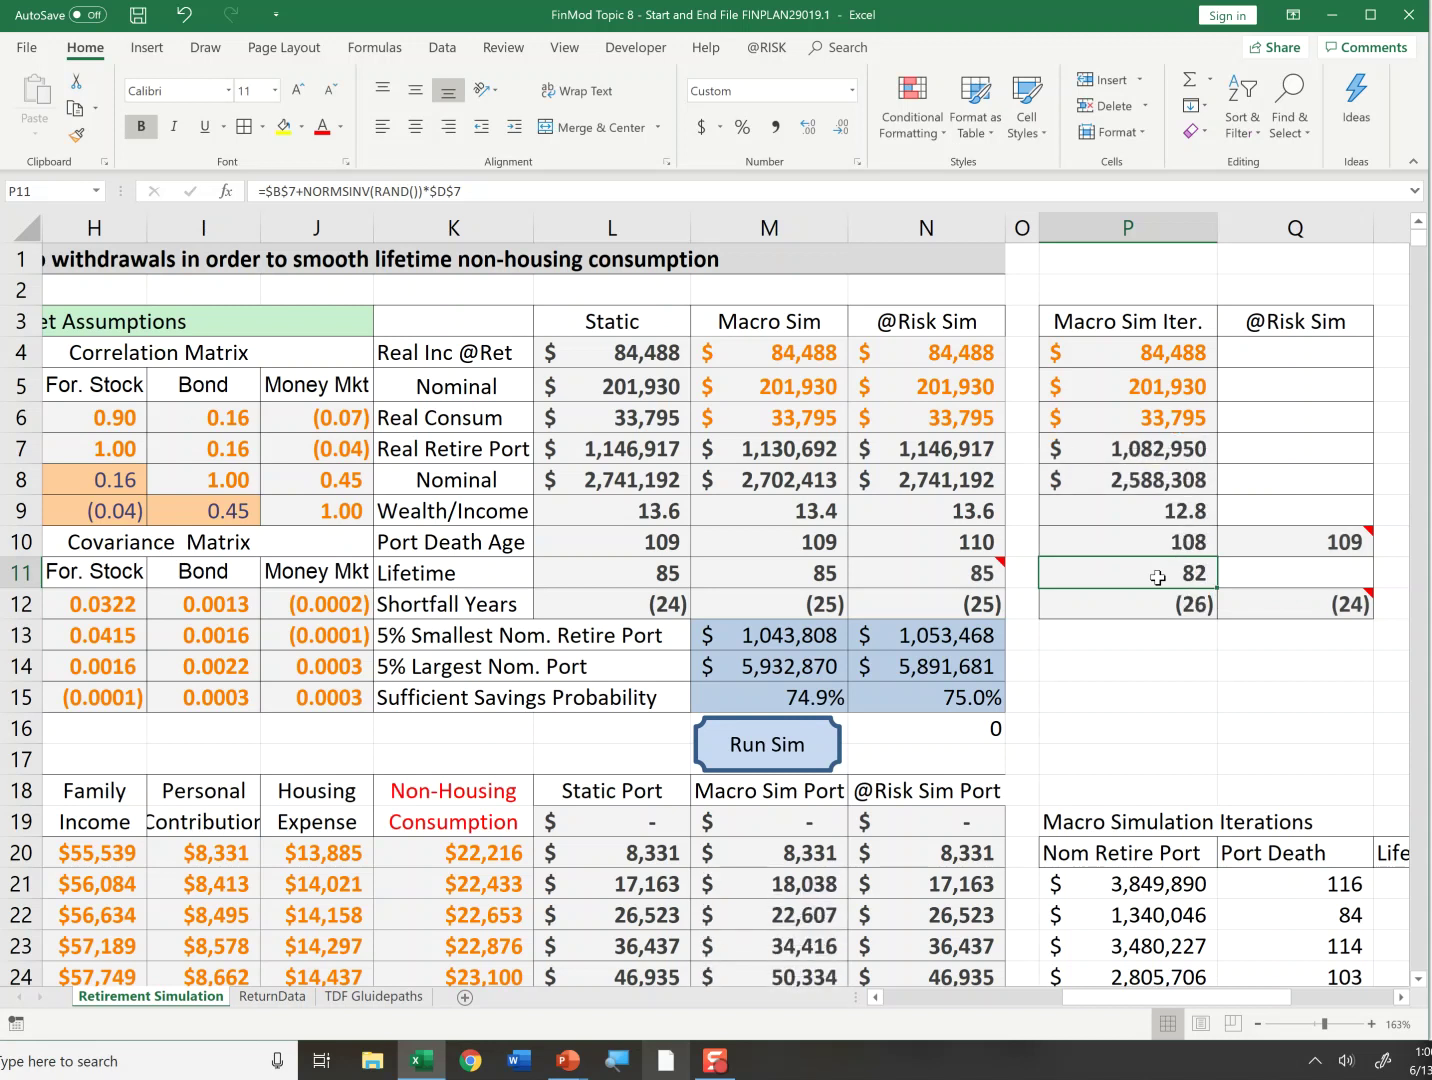
Step: Generate a further series of random iterations by recalculating, observing Lifetime in P11 alongside Port Death Age and Shortfall Years
{"action": "key", "text": "F9"}
{"action": "key", "text": "F9"}
{"action": "key", "text": "F9"}
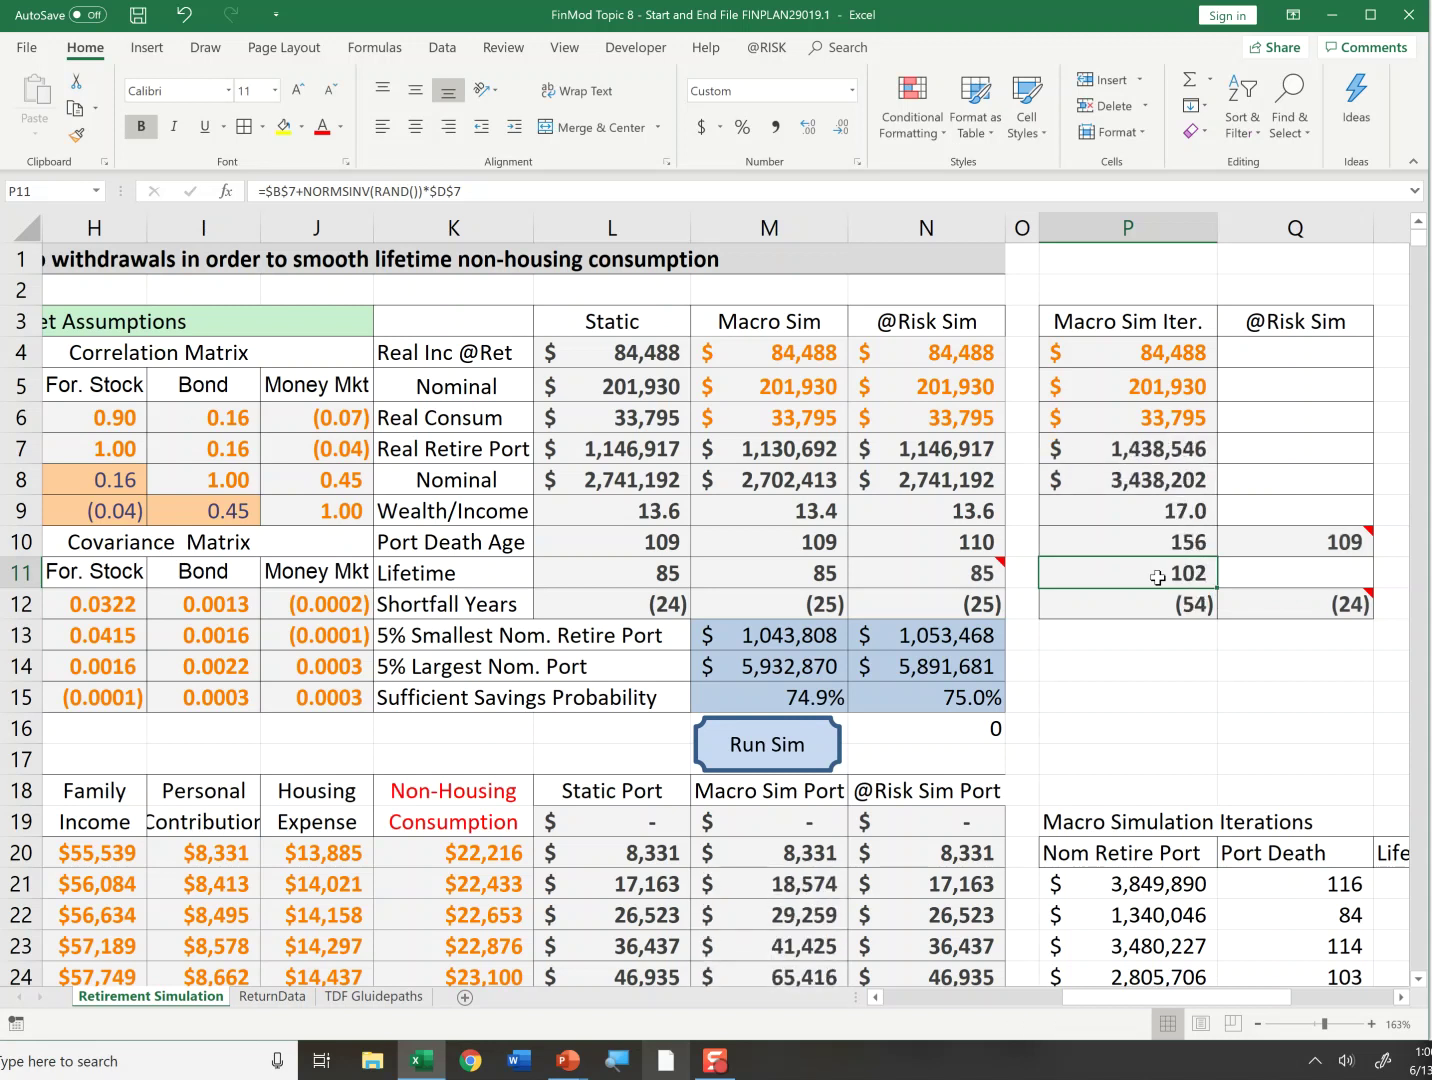
{"action": "key", "text": "F9"}
{"action": "key", "text": "F9"}
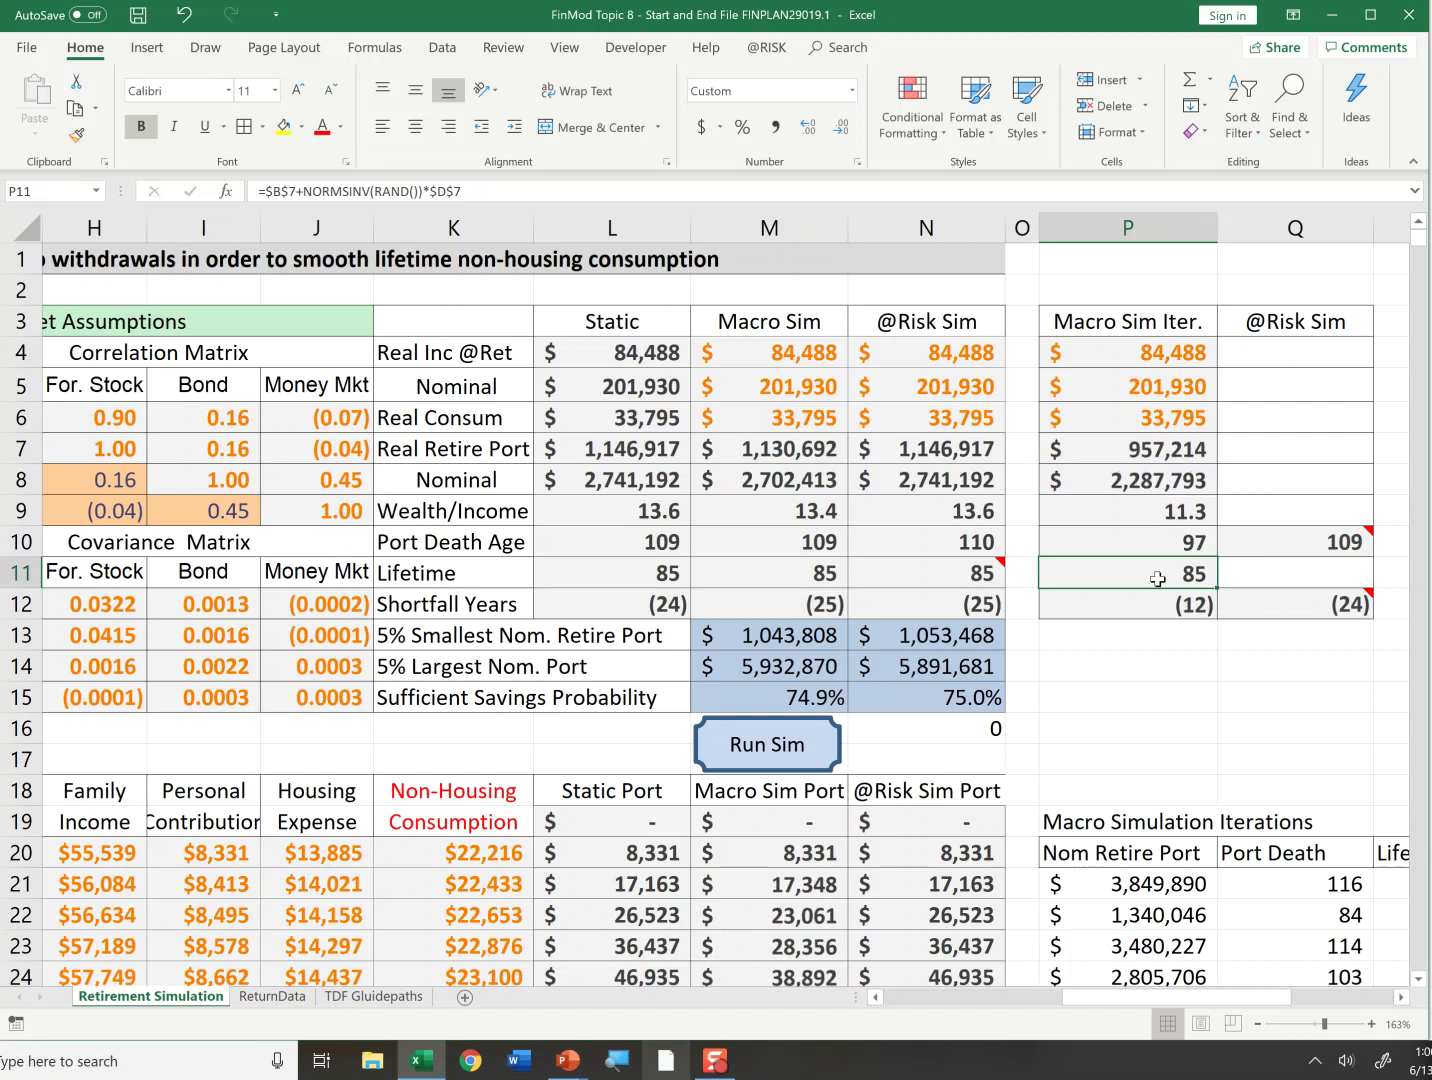
{"action": "key", "text": "F9"}
{"action": "key", "text": "F9"}
{"action": "key", "text": "F9"}
{"action": "key", "text": "F9"}
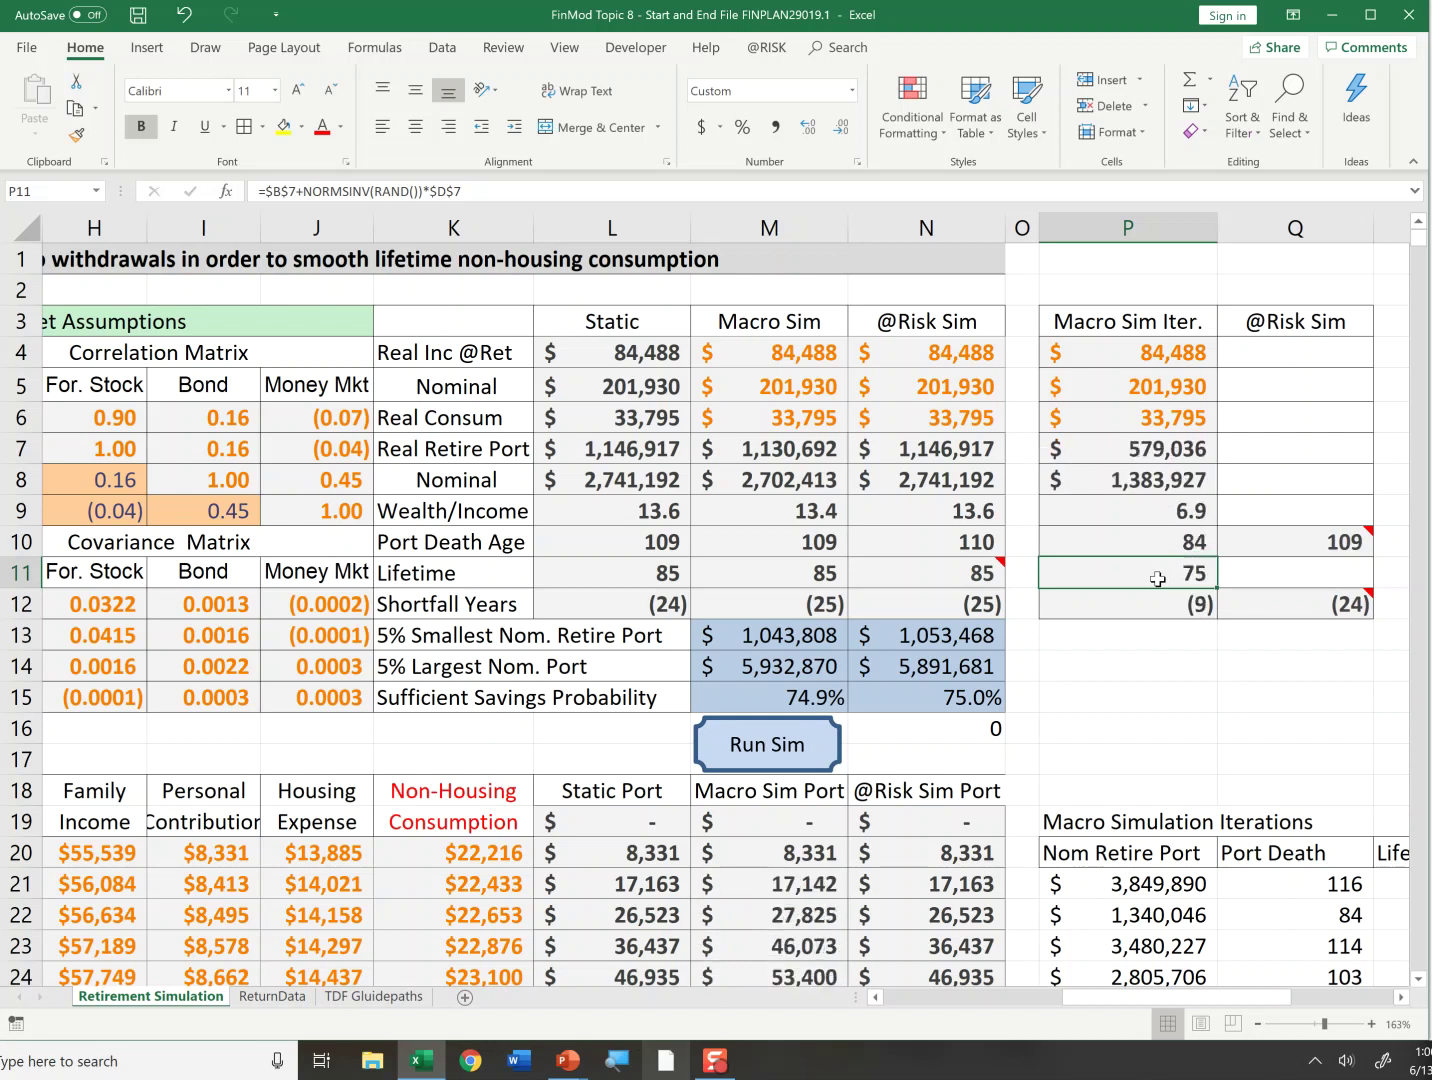
{"action": "key", "text": "F9"}
{"action": "key", "text": "F9"}
{"action": "key", "text": "F9"}
{"action": "key", "text": "F9"}
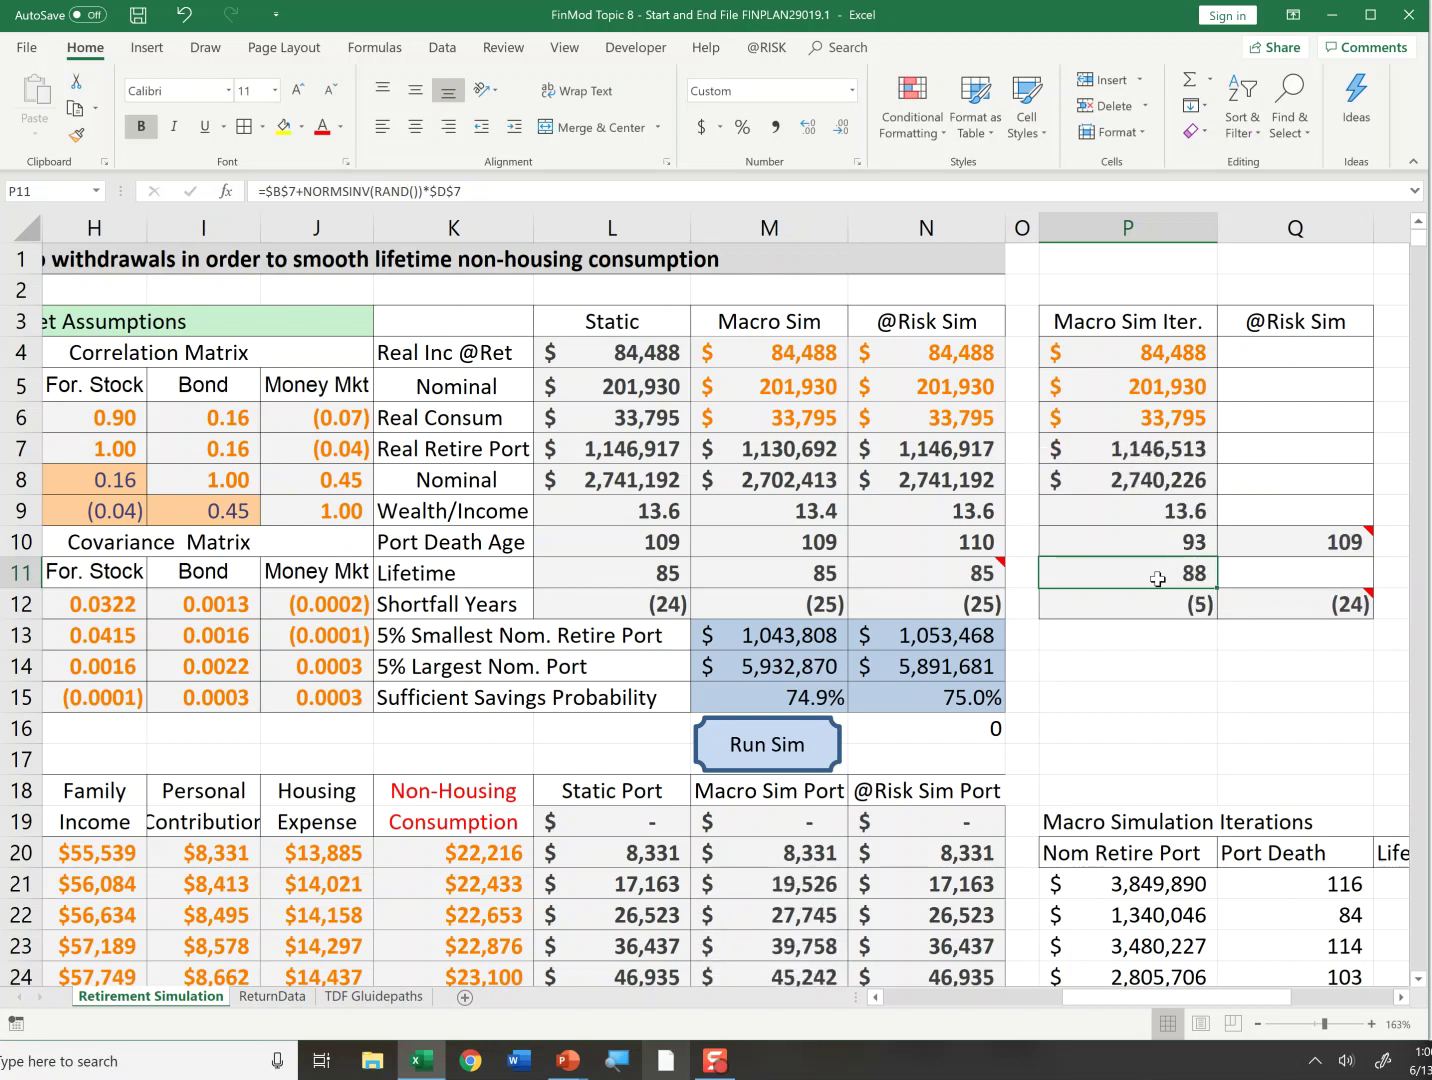
{"action": "key", "text": "F9"}
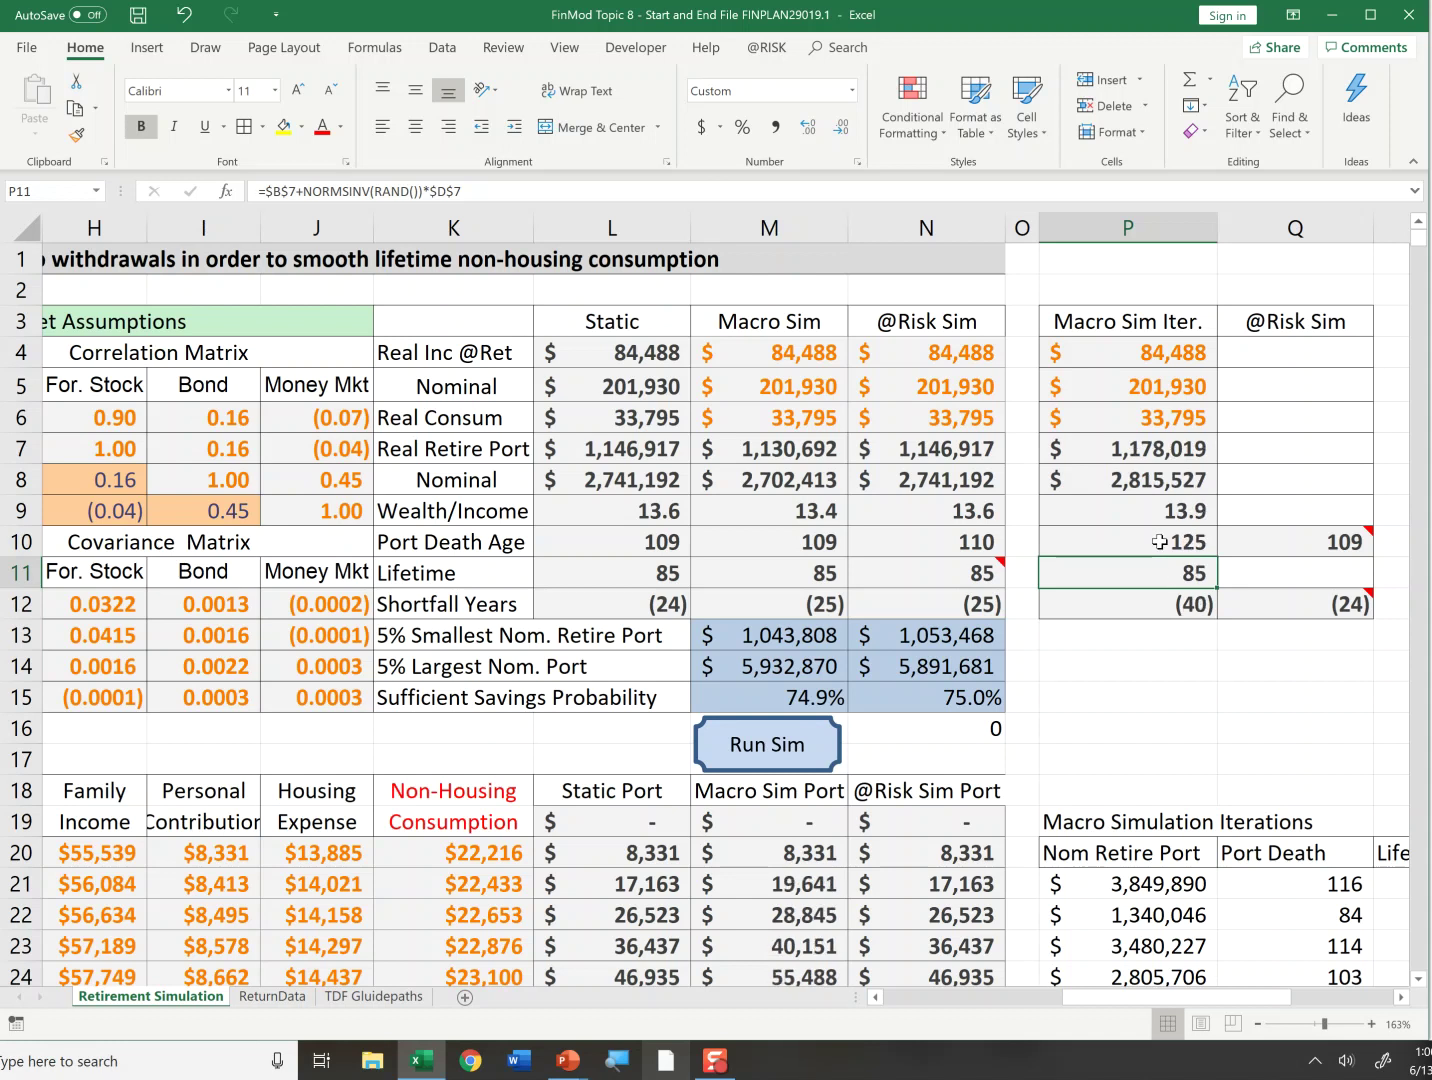
Step: Select Port Death Age in P10 and recalculate repeatedly to observe how it varies between iterations
{"action": "left_click", "coordinate": [1159, 541]}
{"action": "key", "text": "F9"}
{"action": "key", "text": "F9"}
{"action": "key", "text": "F9"}
{"action": "key", "text": "F9"}
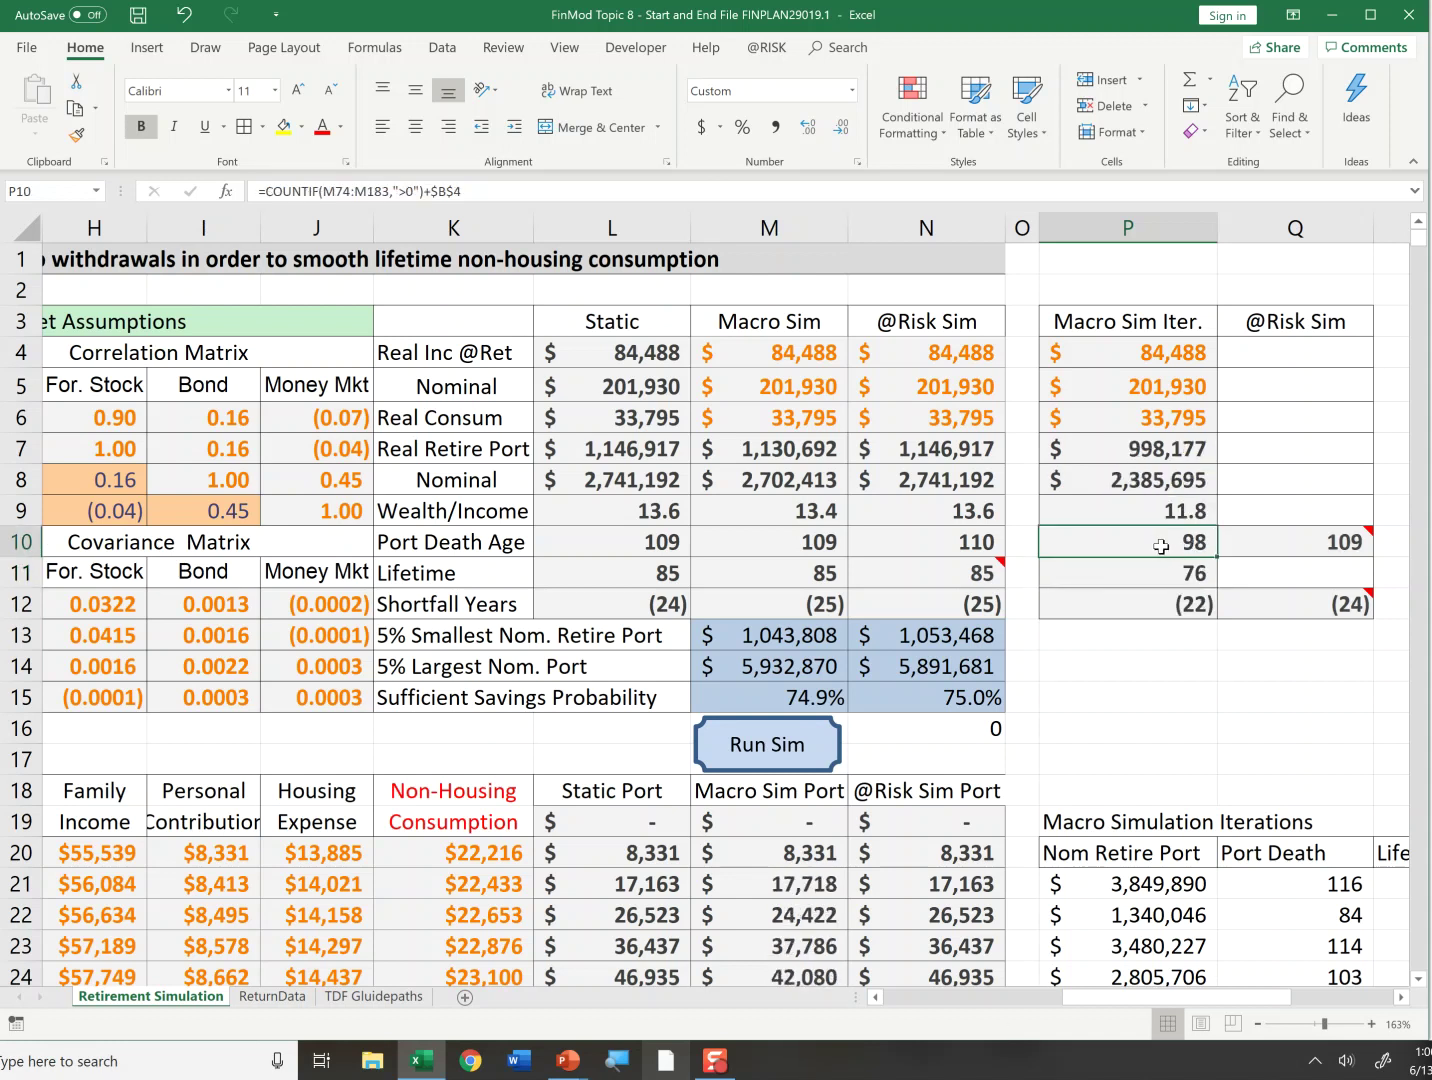
{"action": "key", "text": "F9"}
{"action": "key", "text": "F9"}
{"action": "key", "text": "F9"}
{"action": "key", "text": "F9"}
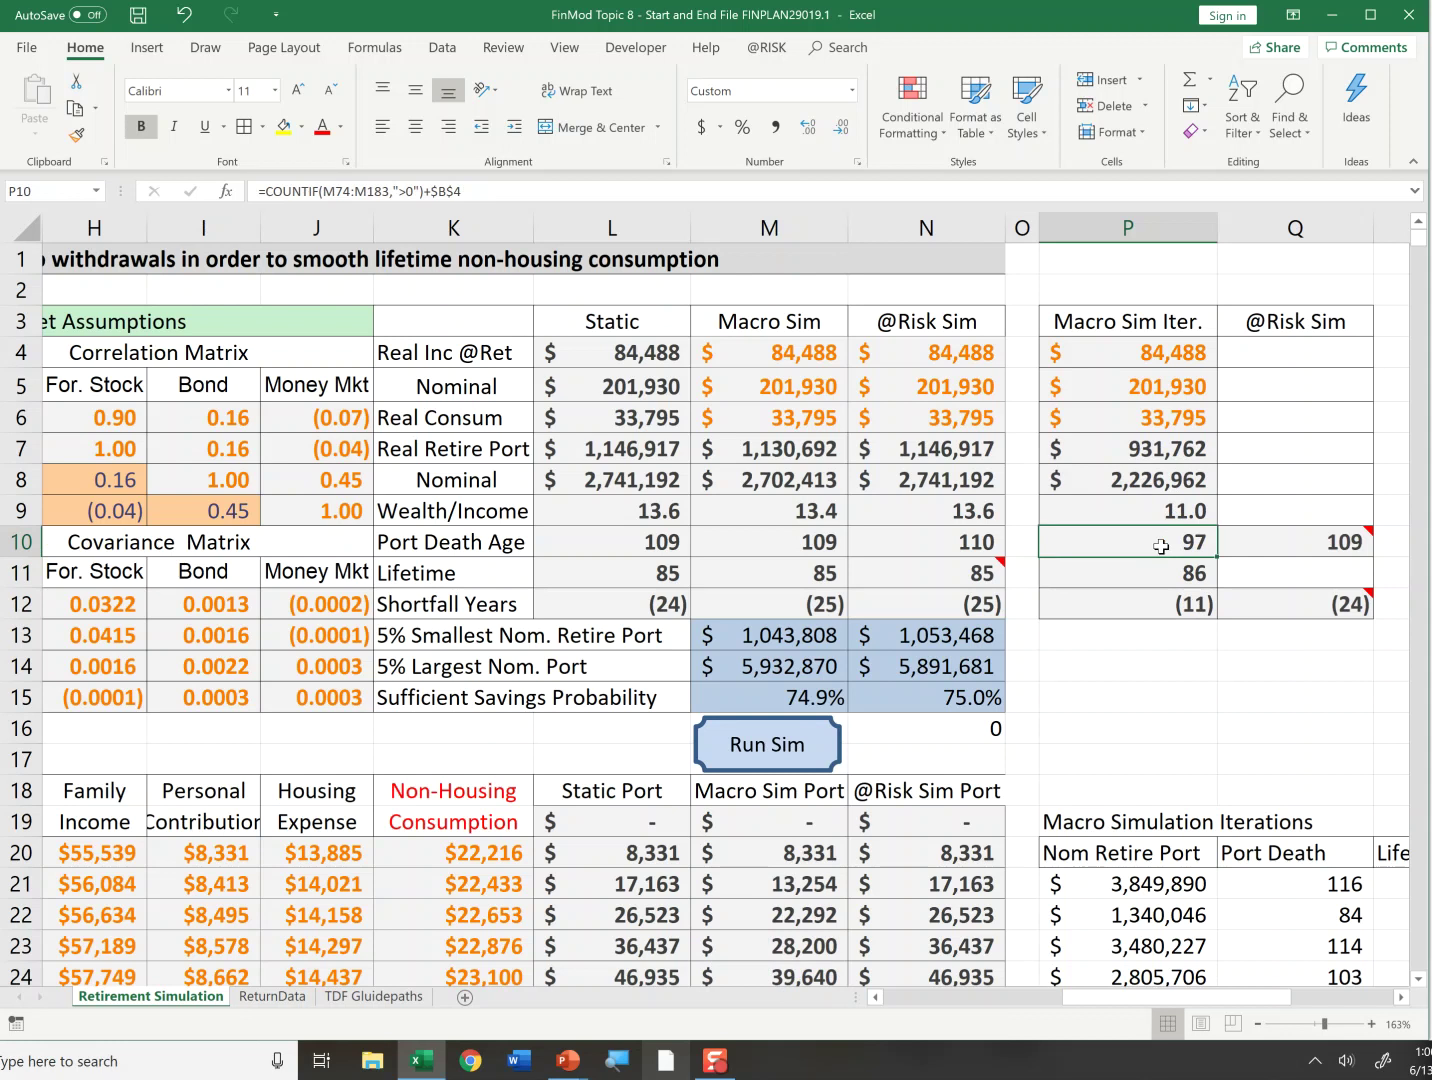
Step: Inspect the Shortfall Years formula in P12 and its inputs P11 and P10, recalculating repeatedly to compare them
{"action": "left_click", "coordinate": [1164, 604]}
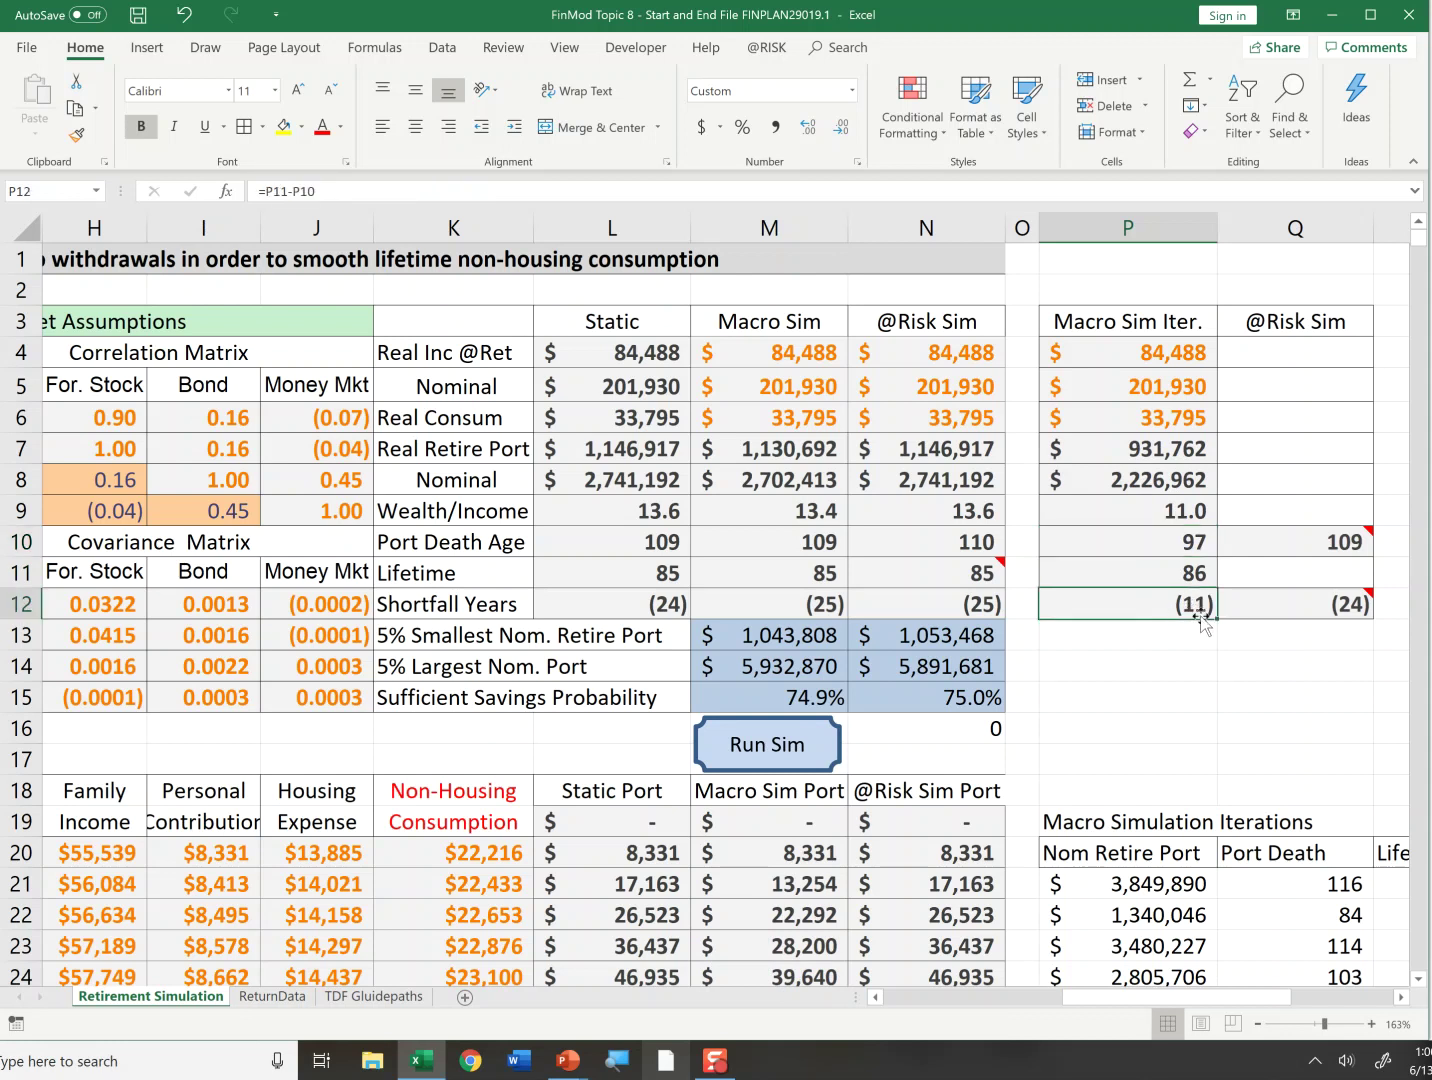
{"action": "left_click", "coordinate": [1200, 574]}
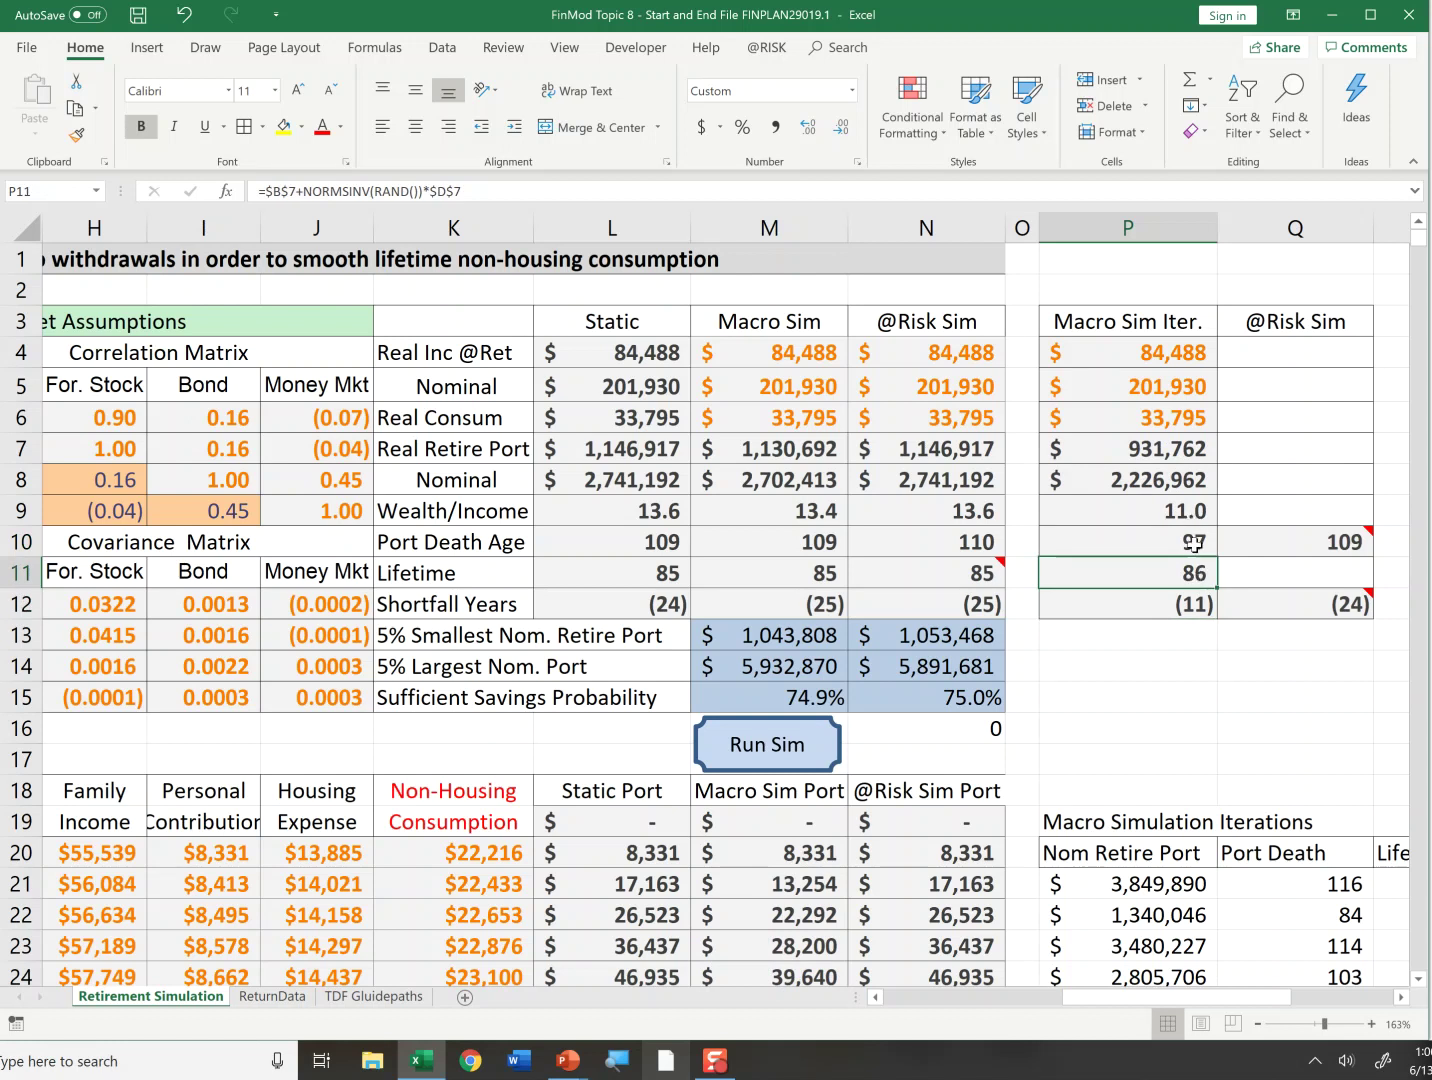
{"action": "left_click", "coordinate": [1195, 541]}
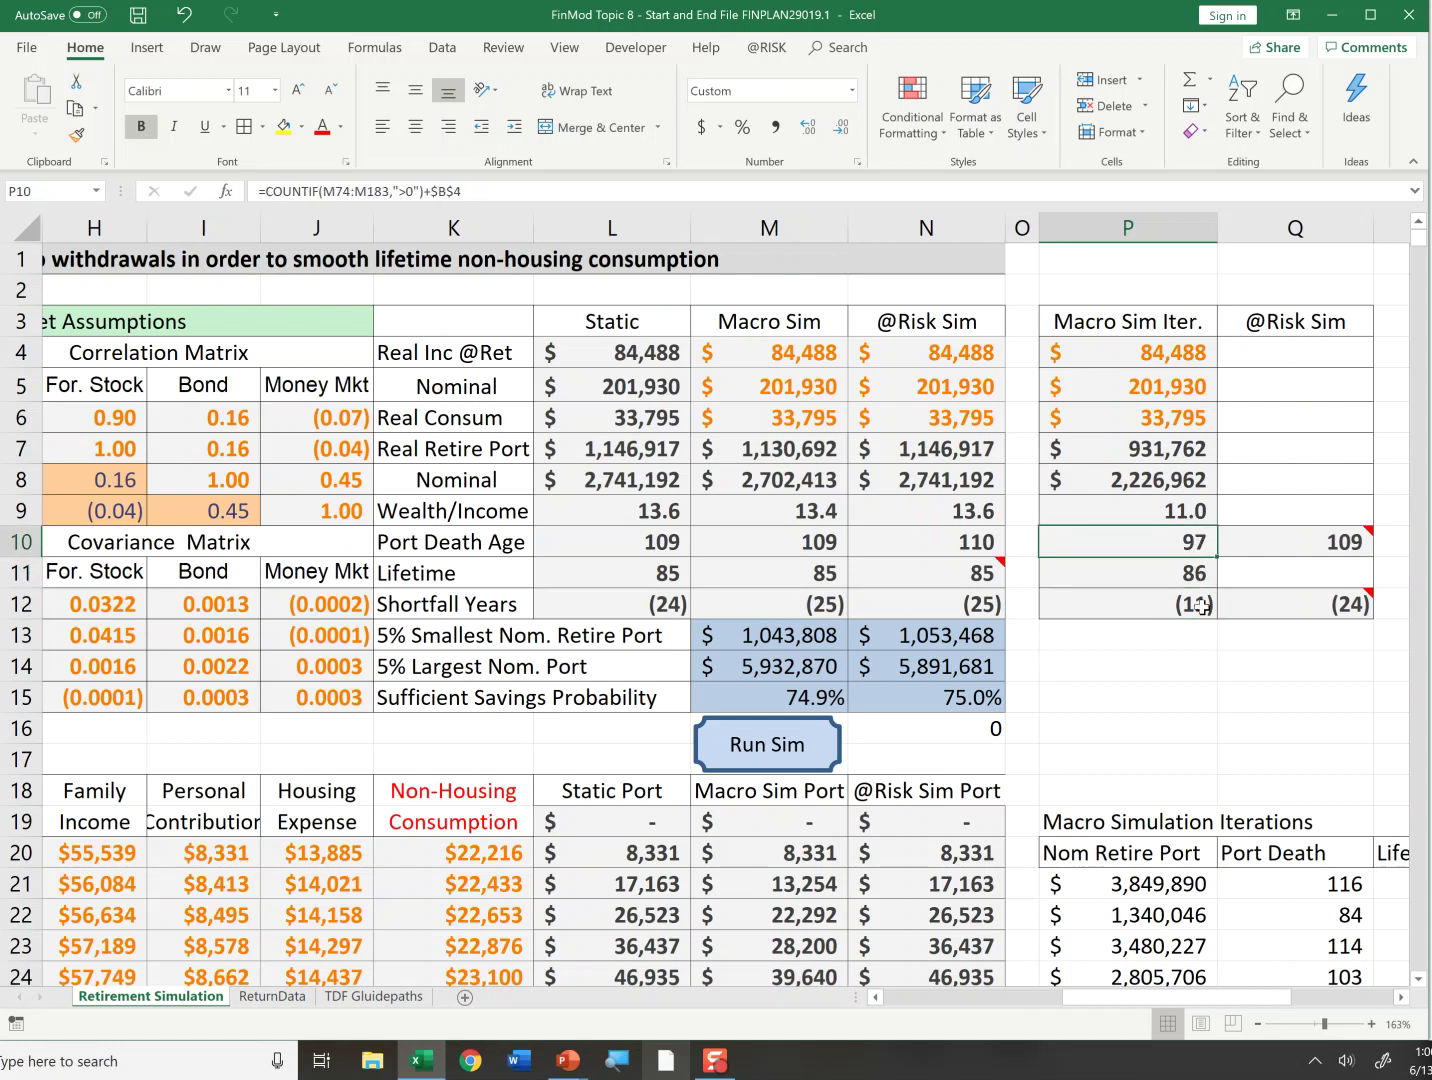
{"action": "key", "text": "F9"}
{"action": "key", "text": "F9"}
{"action": "key", "text": "F9"}
{"action": "key", "text": "F9"}
{"action": "key", "text": "F9"}
{"action": "key", "text": "F9"}
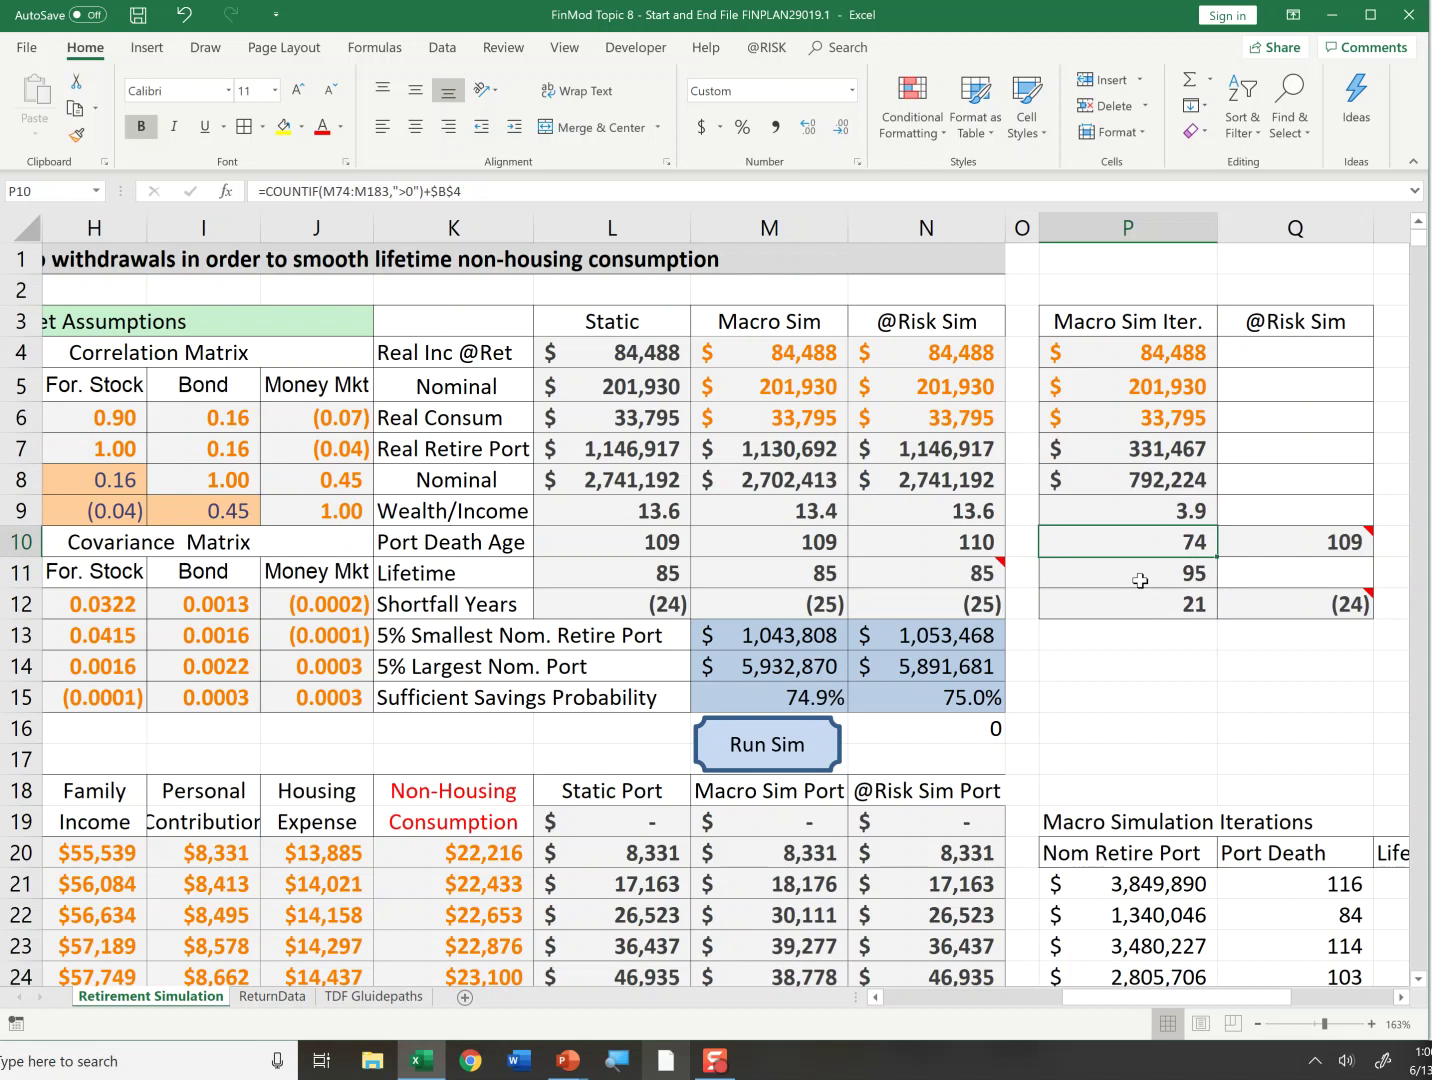
Step: Compare Lifetime in P11 with Port Death Age in P10, check Wealth/Income in P9, and recalculate the iteration
{"action": "left_click", "coordinate": [1186, 568]}
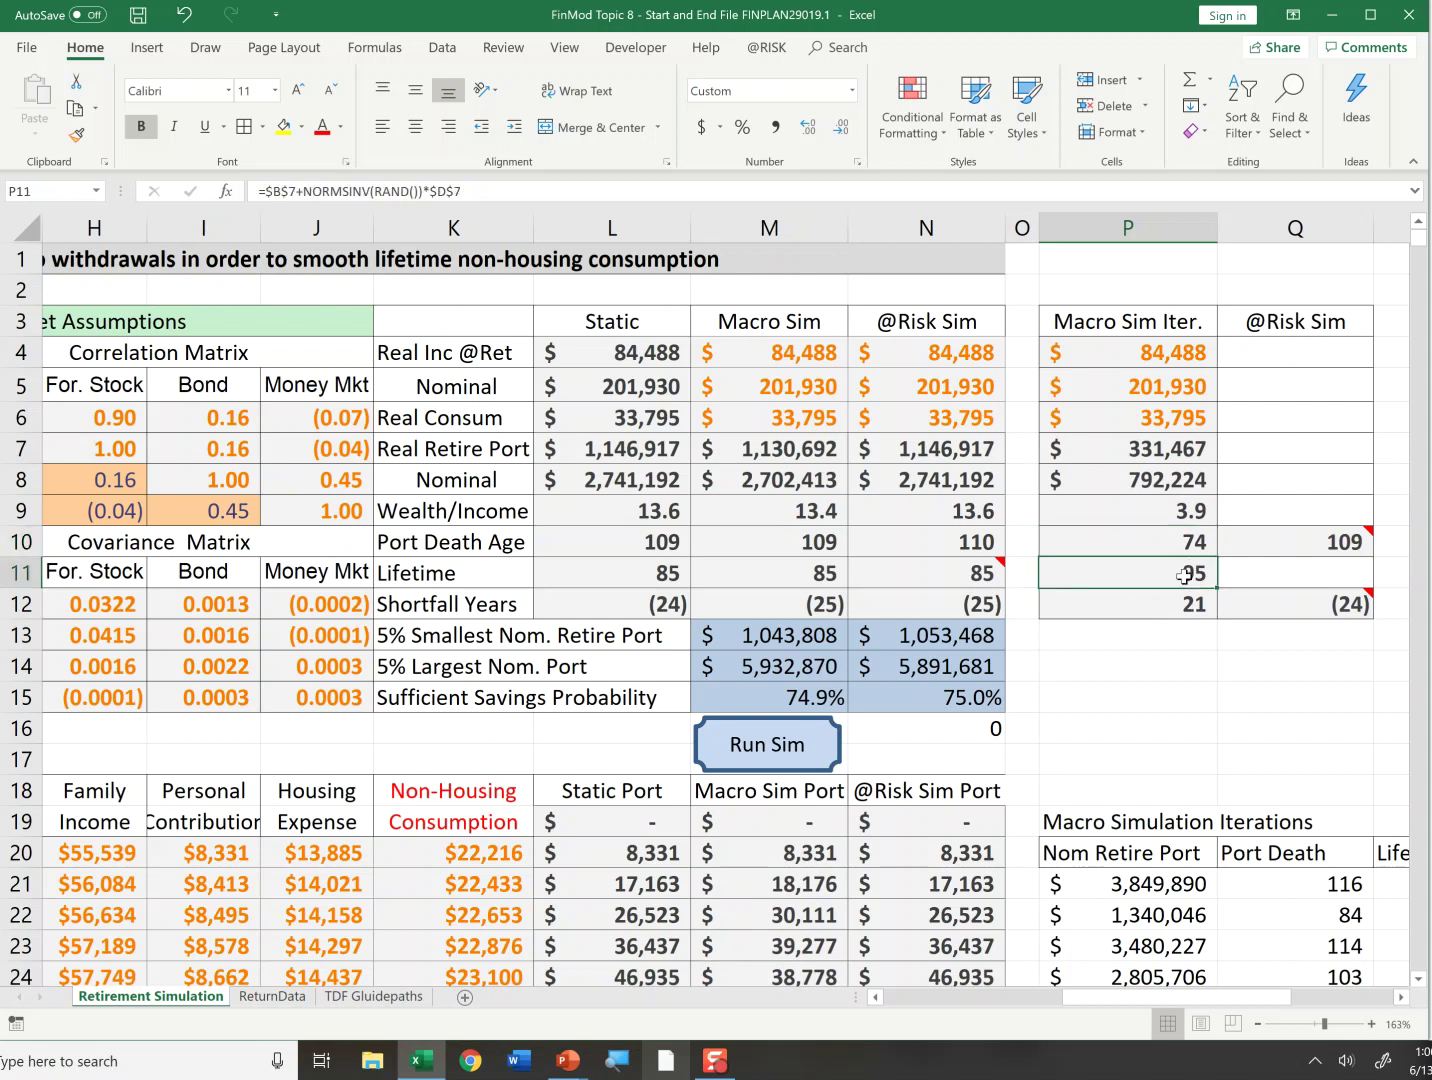
{"action": "left_click", "coordinate": [1176, 545]}
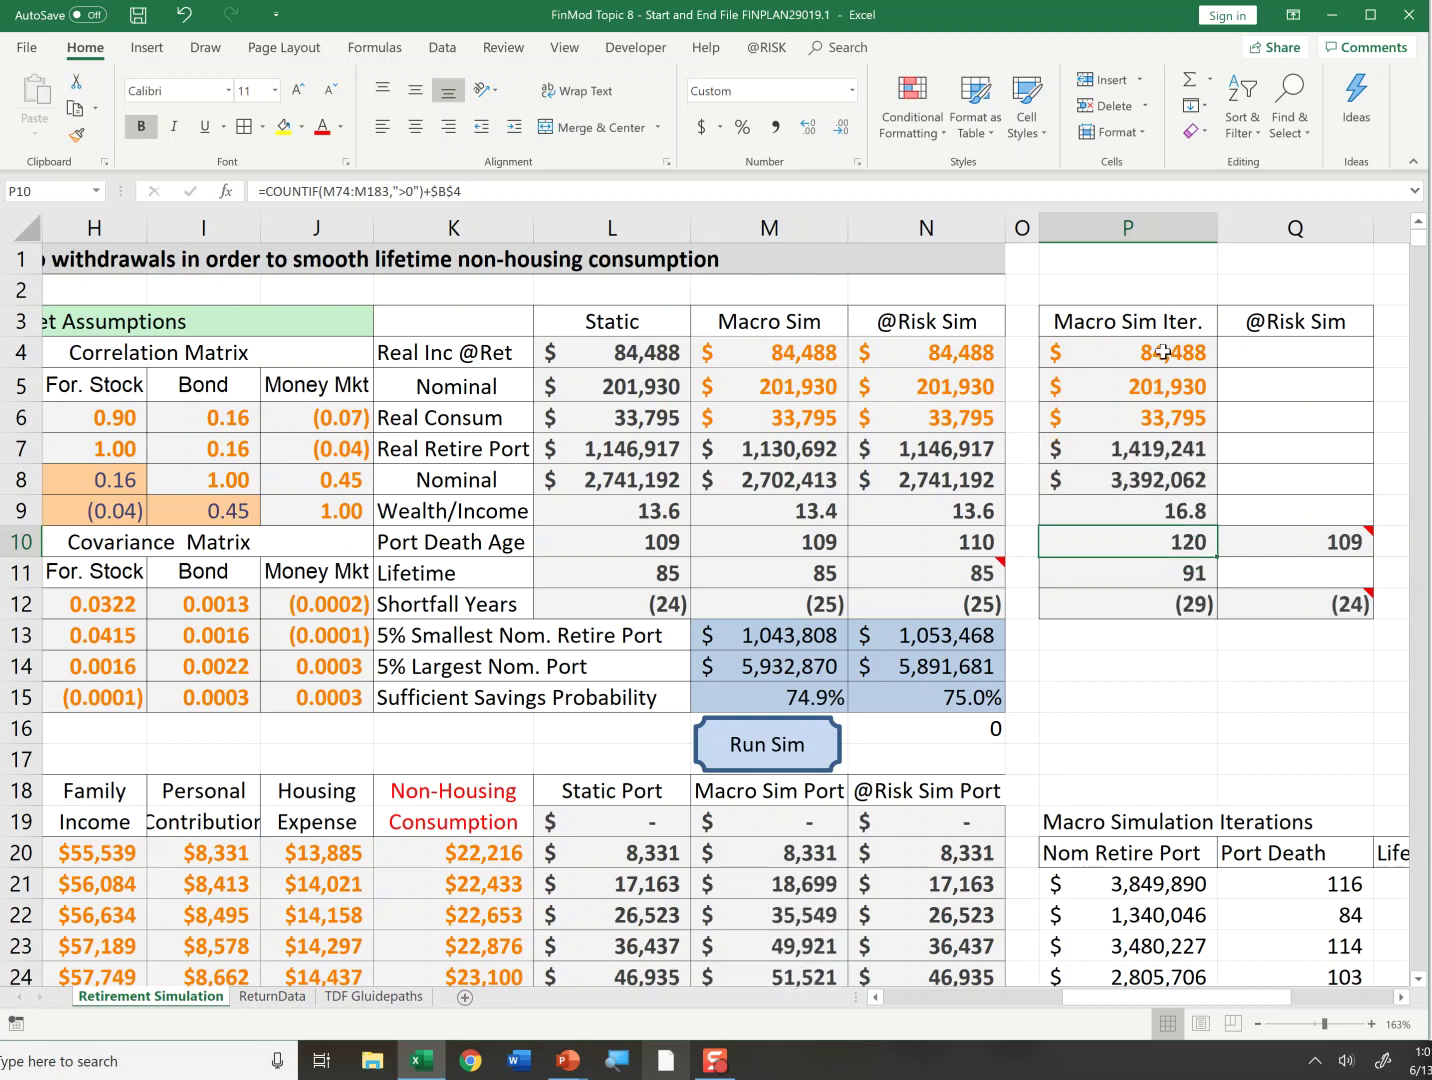
{"action": "left_click", "coordinate": [1173, 518]}
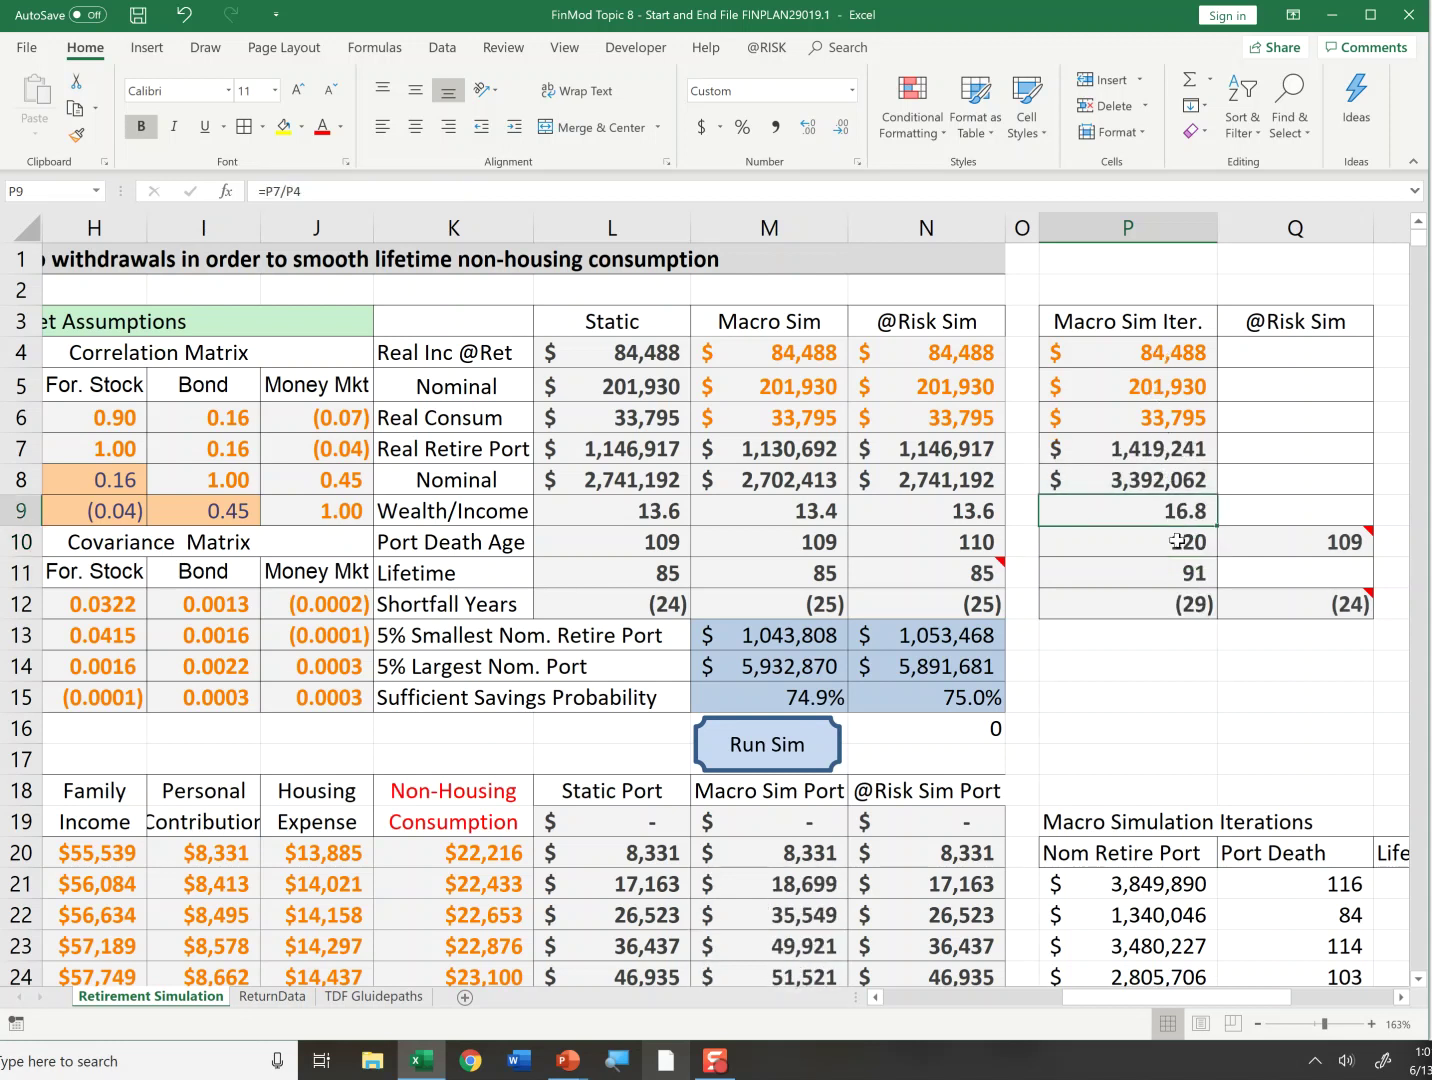
{"action": "left_click", "coordinate": [1182, 572]}
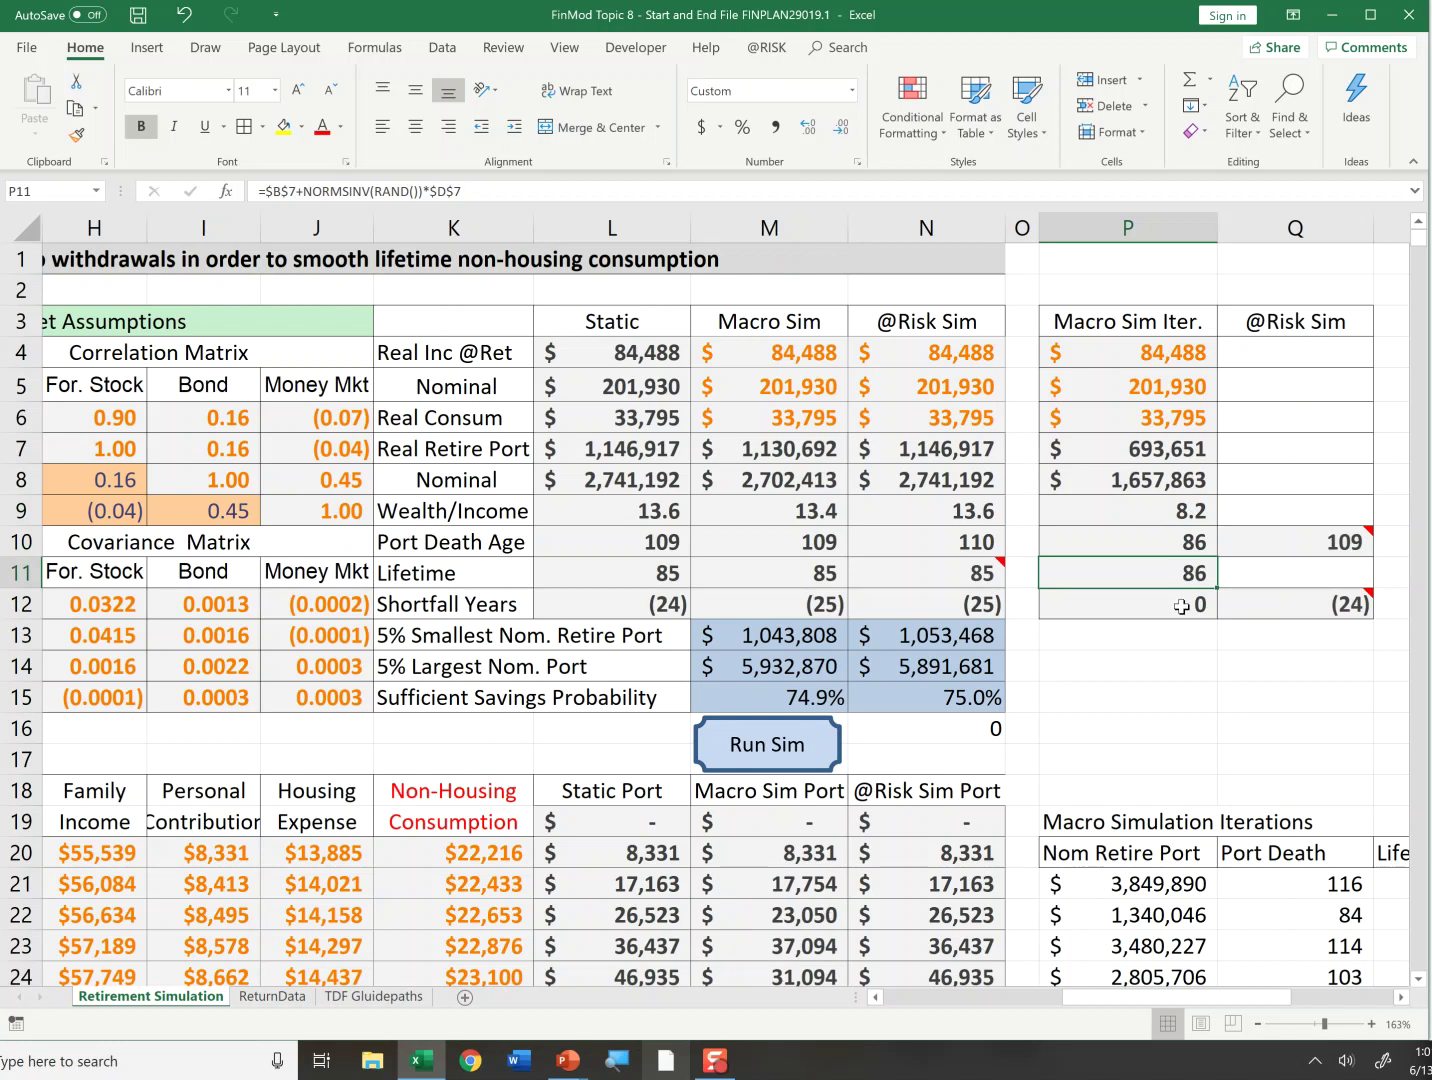
{"action": "left_click_drag", "start_coordinate": [1182, 542], "coordinate": [1183, 562]}
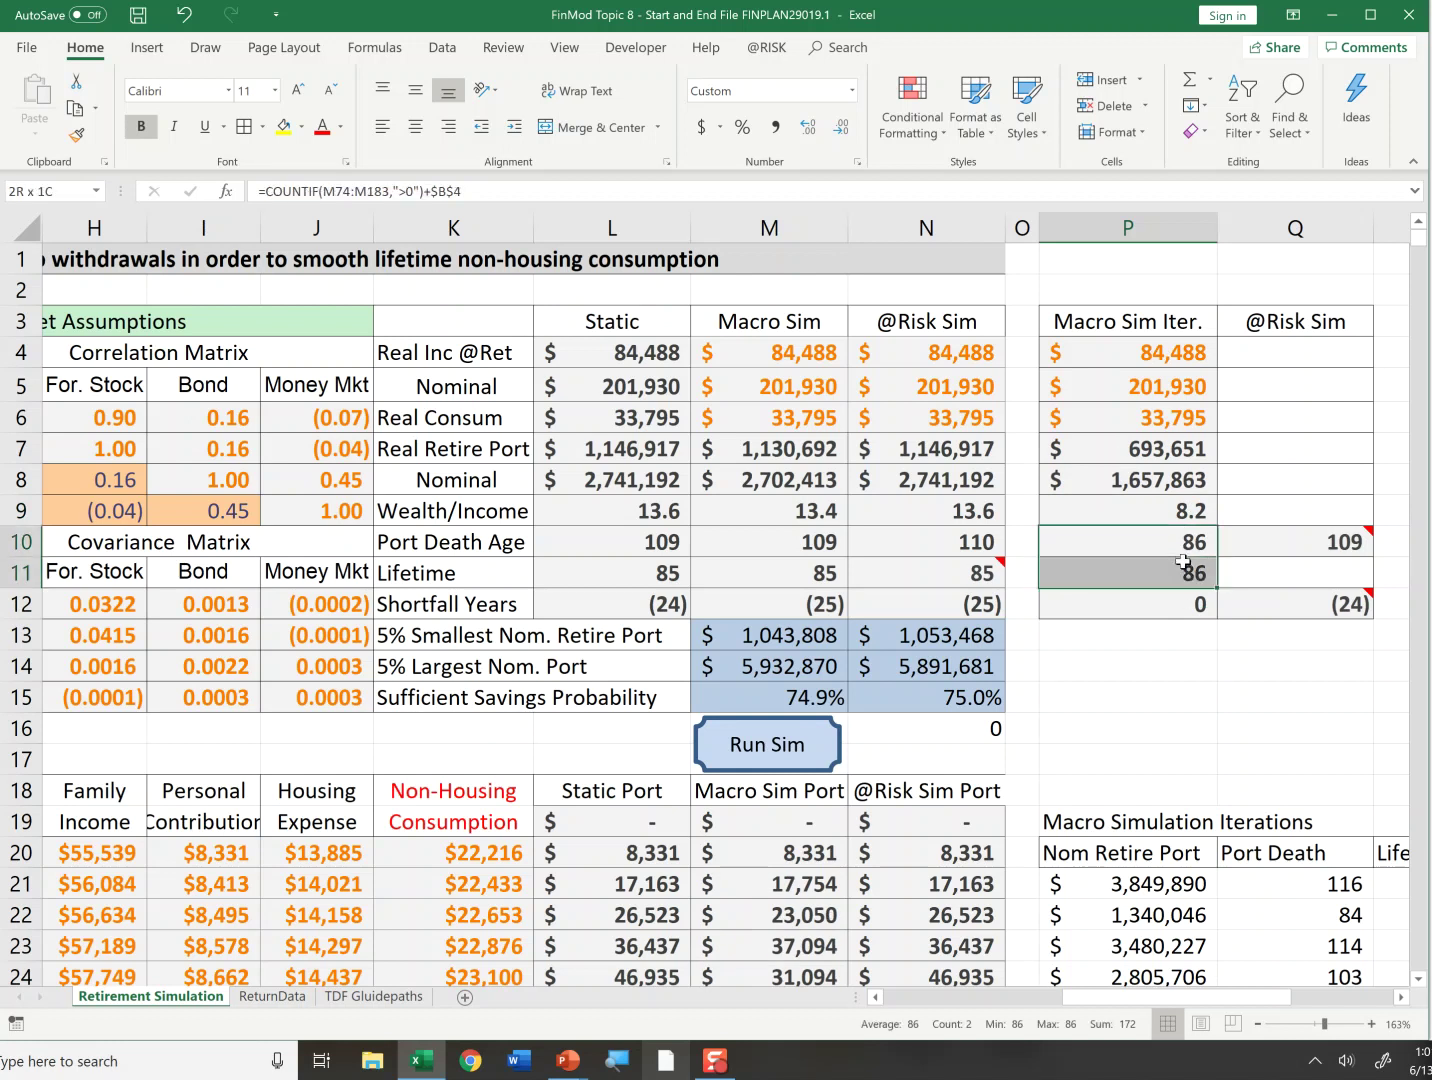
{"action": "left_click", "coordinate": [1180, 548]}
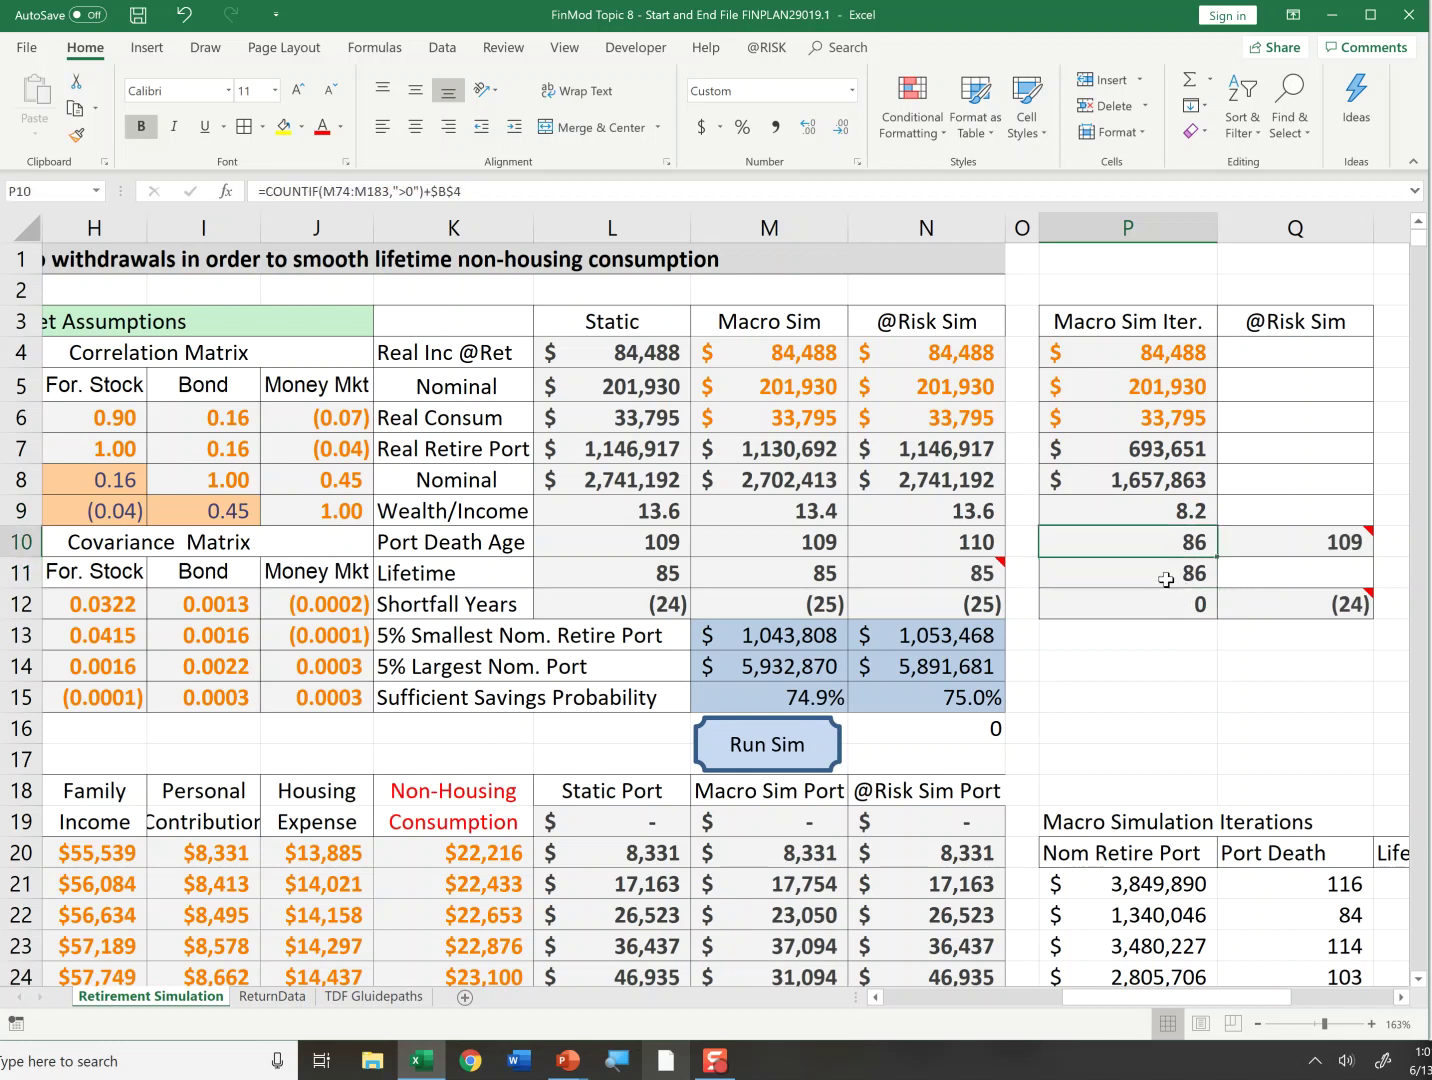
{"action": "left_click", "coordinate": [1165, 579]}
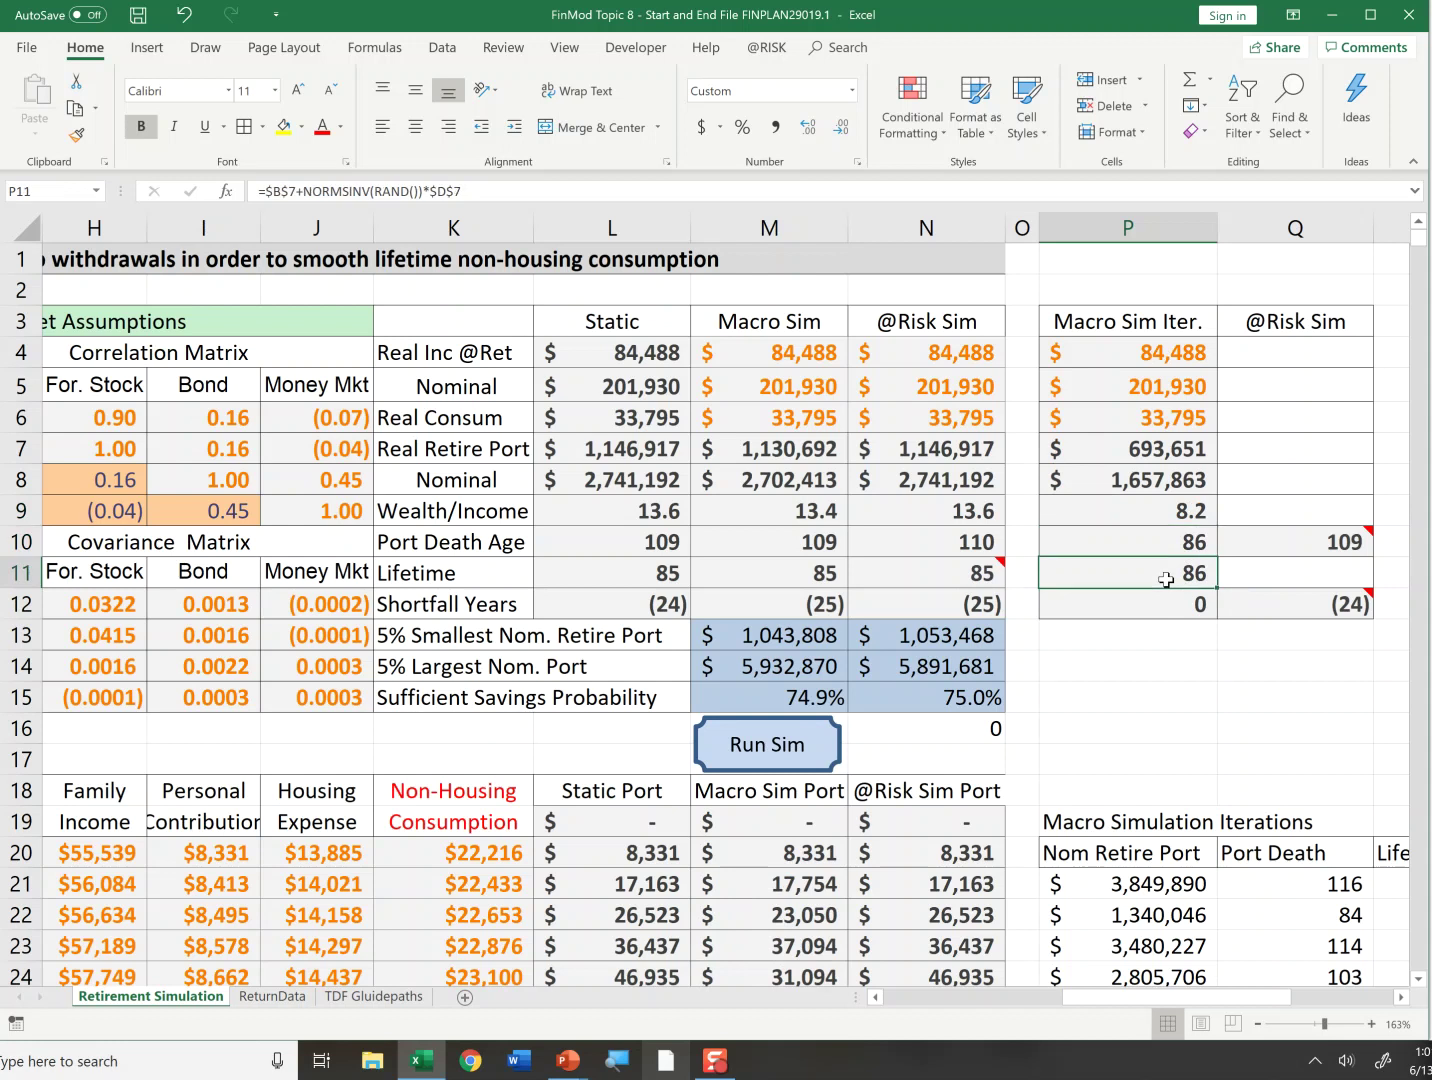
{"action": "key", "text": "F9"}
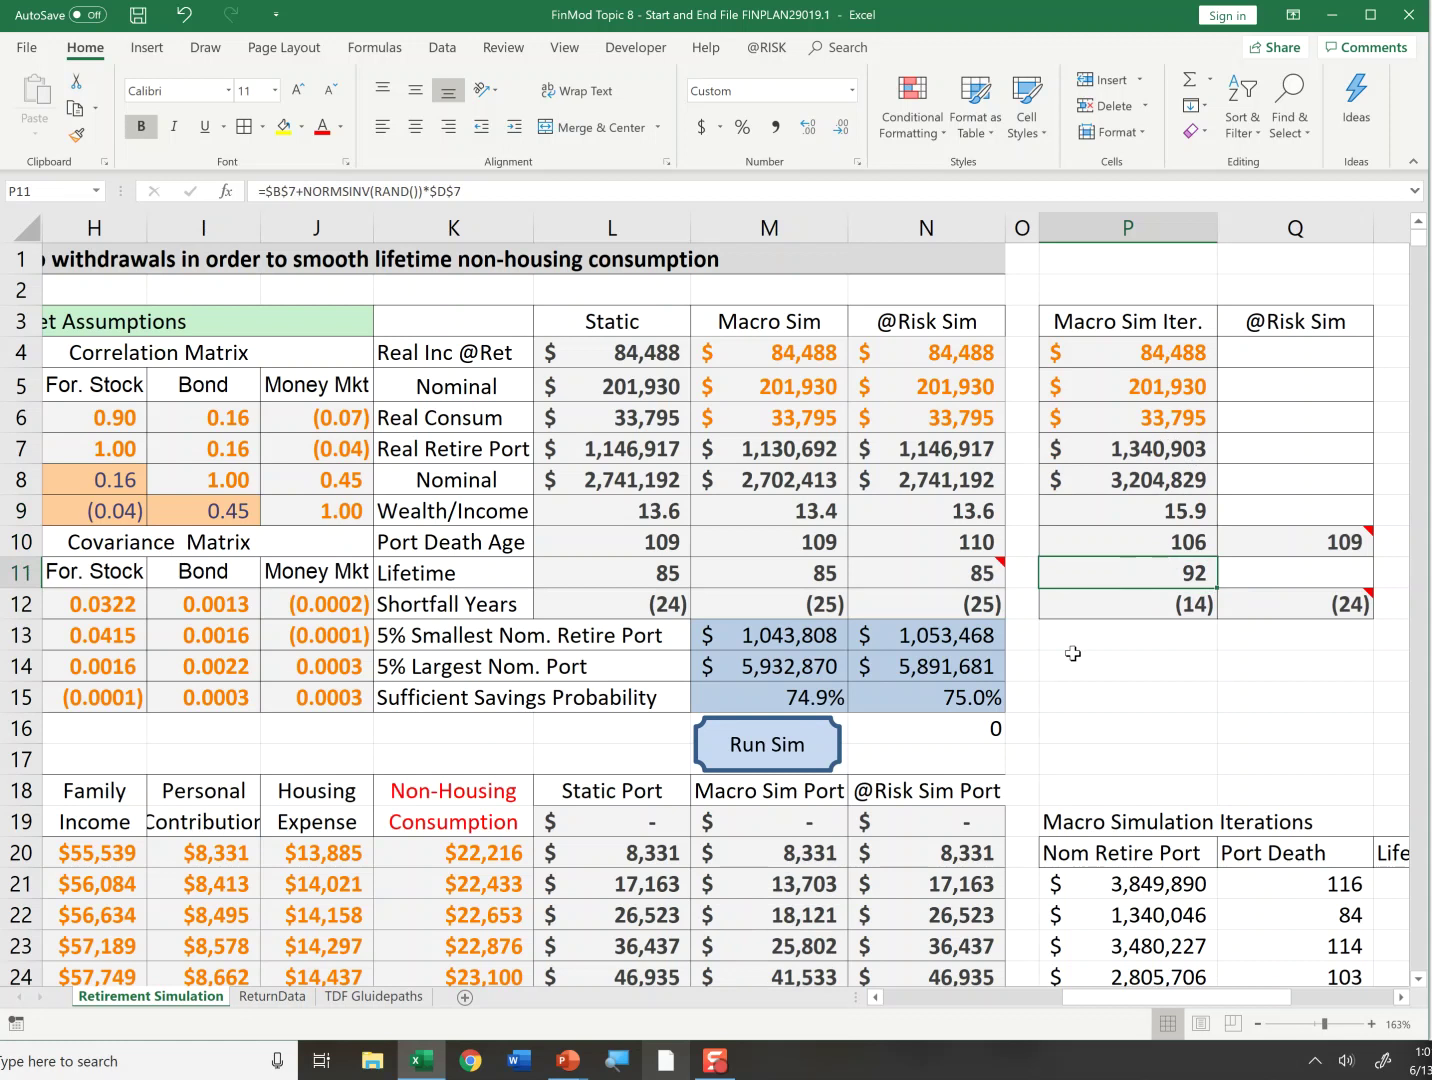
{"action": "left_click", "coordinate": [1149, 674]}
{"action": "scroll", "coordinate": [1150, 673], "scroll_direction": "down", "scroll_amount": 2, "text": "ctrl"}
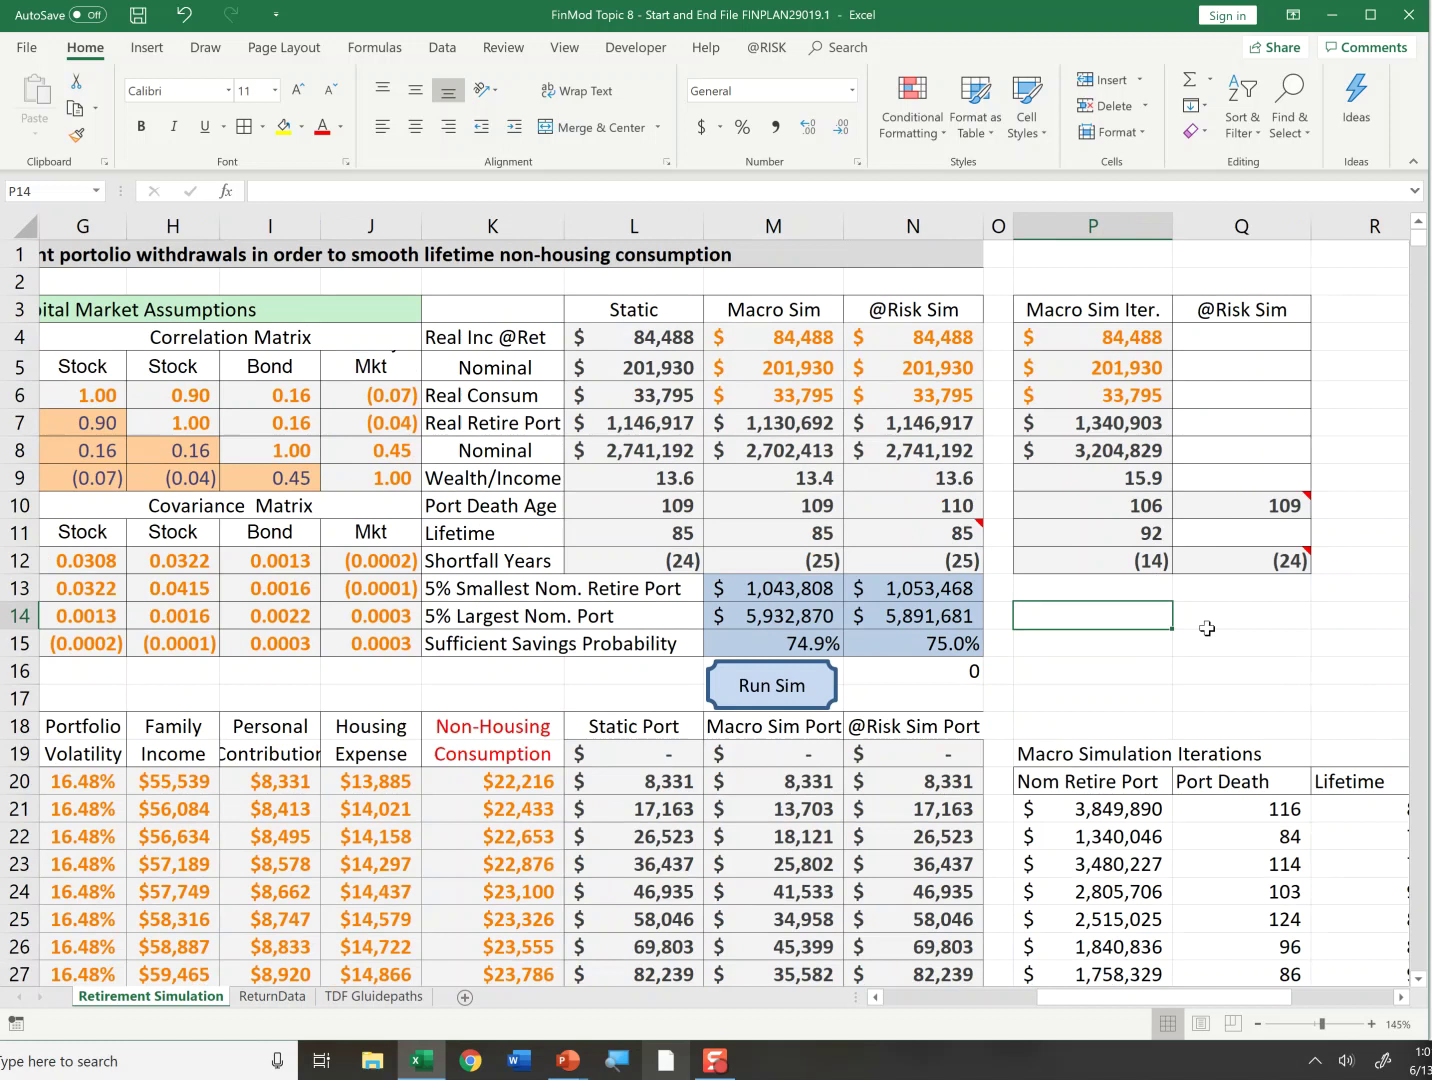
{"action": "left_click", "coordinate": [1150, 535]}
{"action": "left_click_drag", "start_coordinate": [940, 793], "coordinate": [951, 912]}
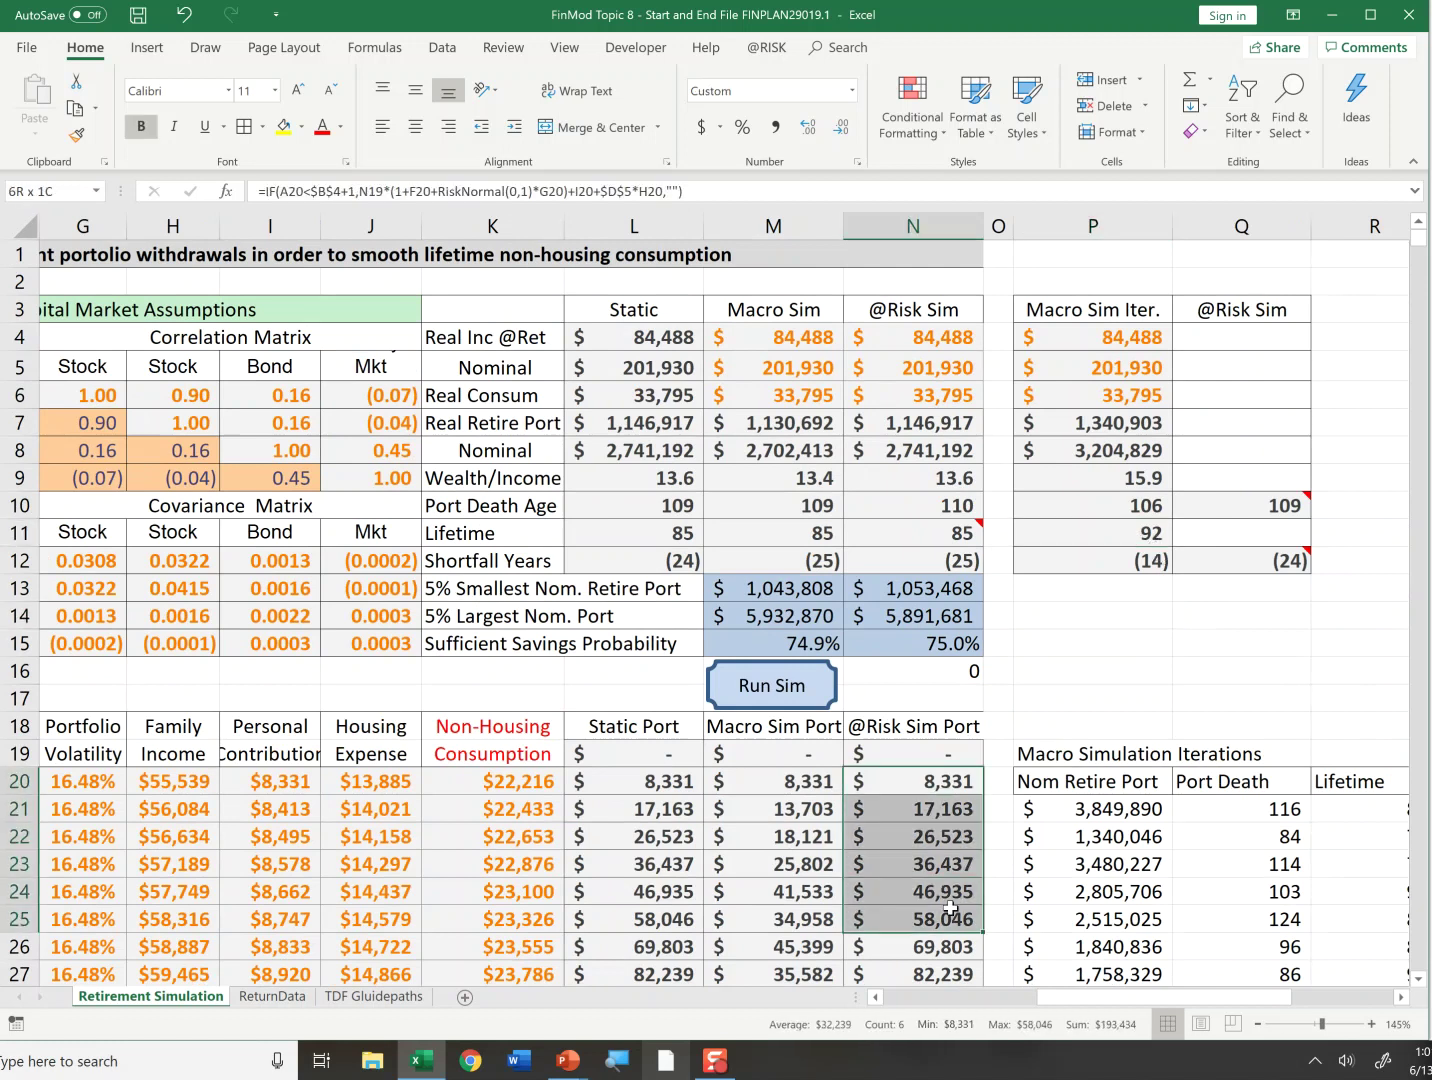
{"action": "left_click", "coordinate": [947, 808]}
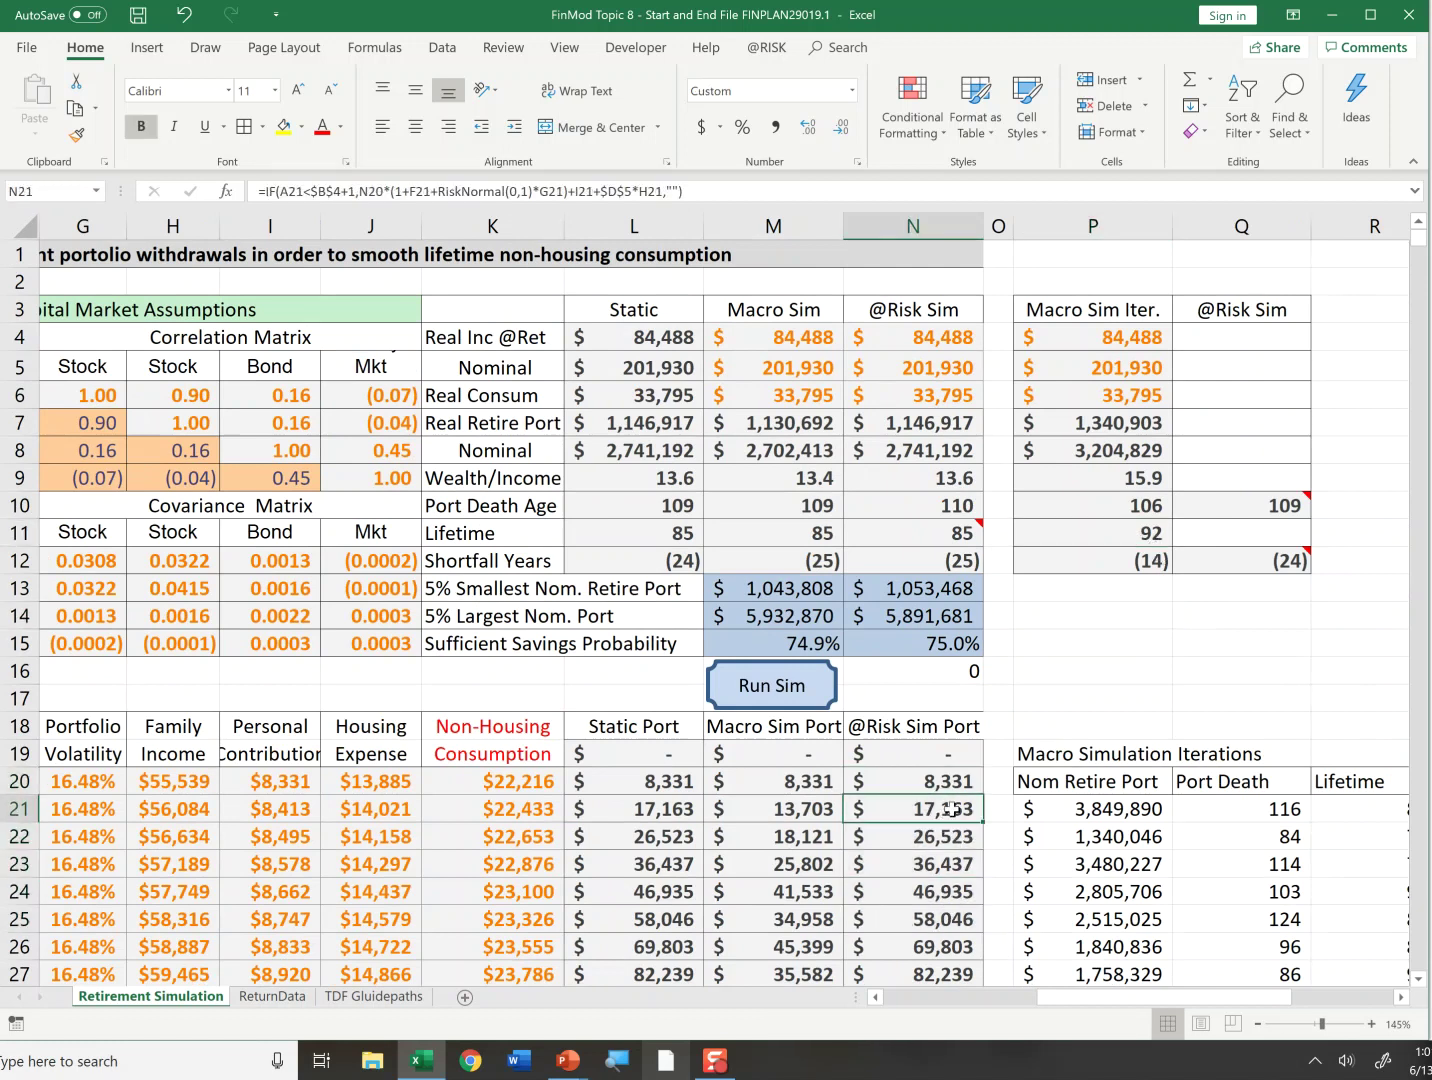
{"action": "double_click", "coordinate": [950, 808]}
{"action": "key", "text": "Return"}
{"action": "key", "text": "F2"}
{"action": "key", "text": "Return"}
{"action": "key", "text": "F2"}
{"action": "key", "text": "Return"}
{"action": "key", "text": "F2"}
{"action": "key", "text": "Escape"}
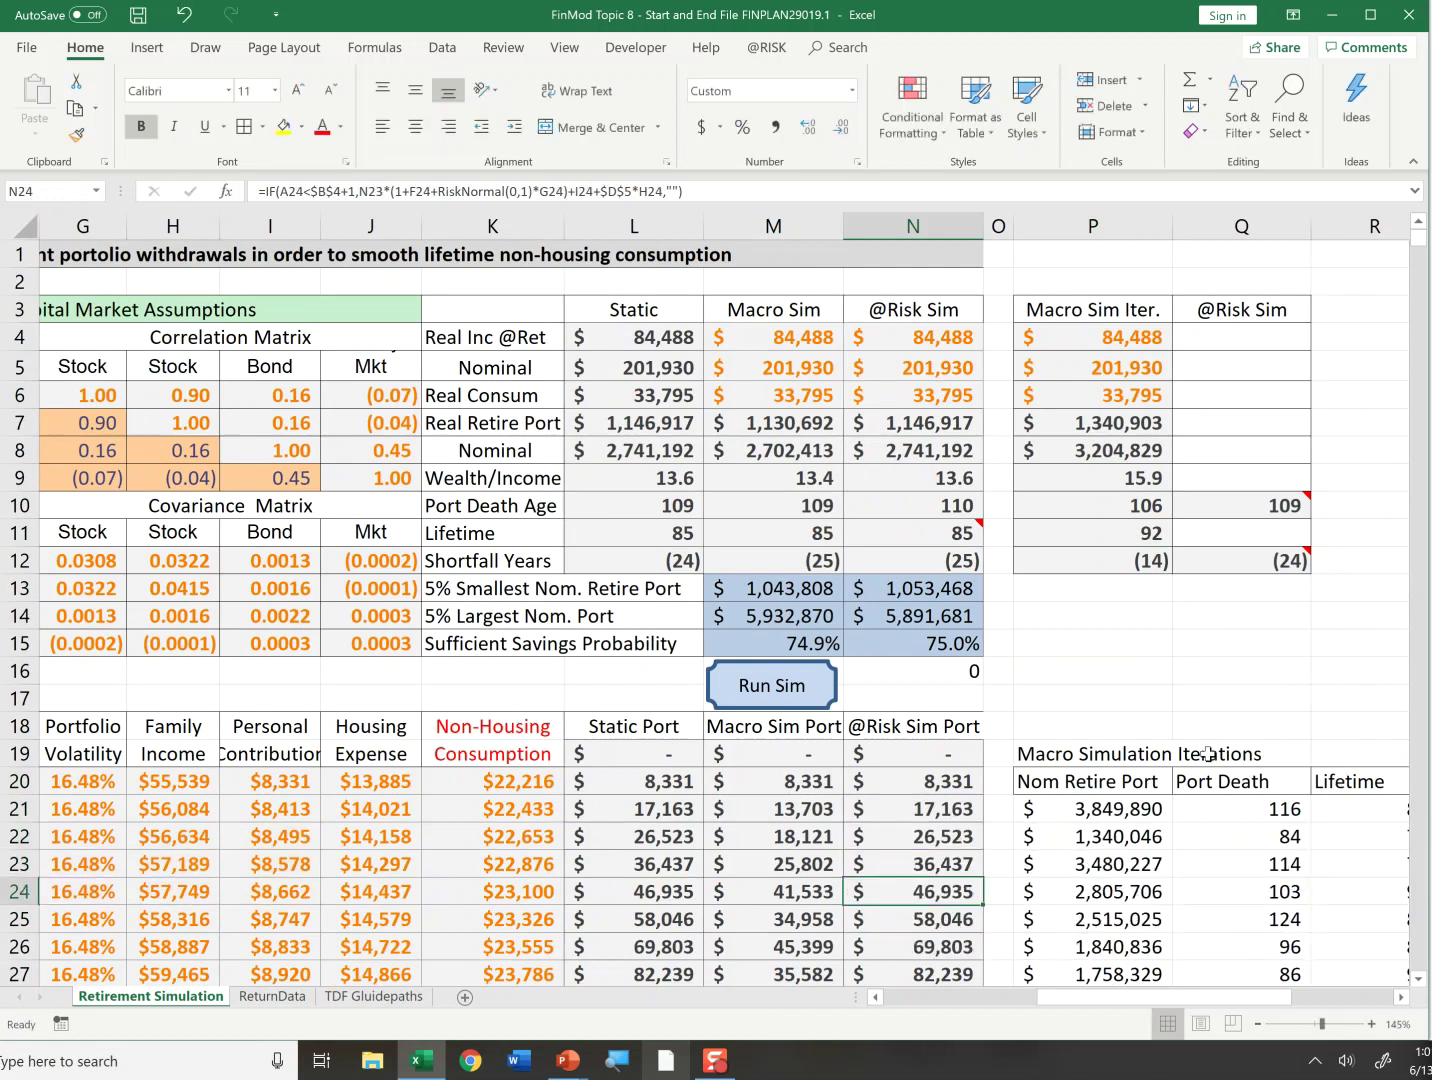
Step: Recalculate once and compare the Macro Sim Iter. portfolio values in P7 and P8 with the recorded Nom Retire Port values in P21:P26
{"action": "key", "text": "F9"}
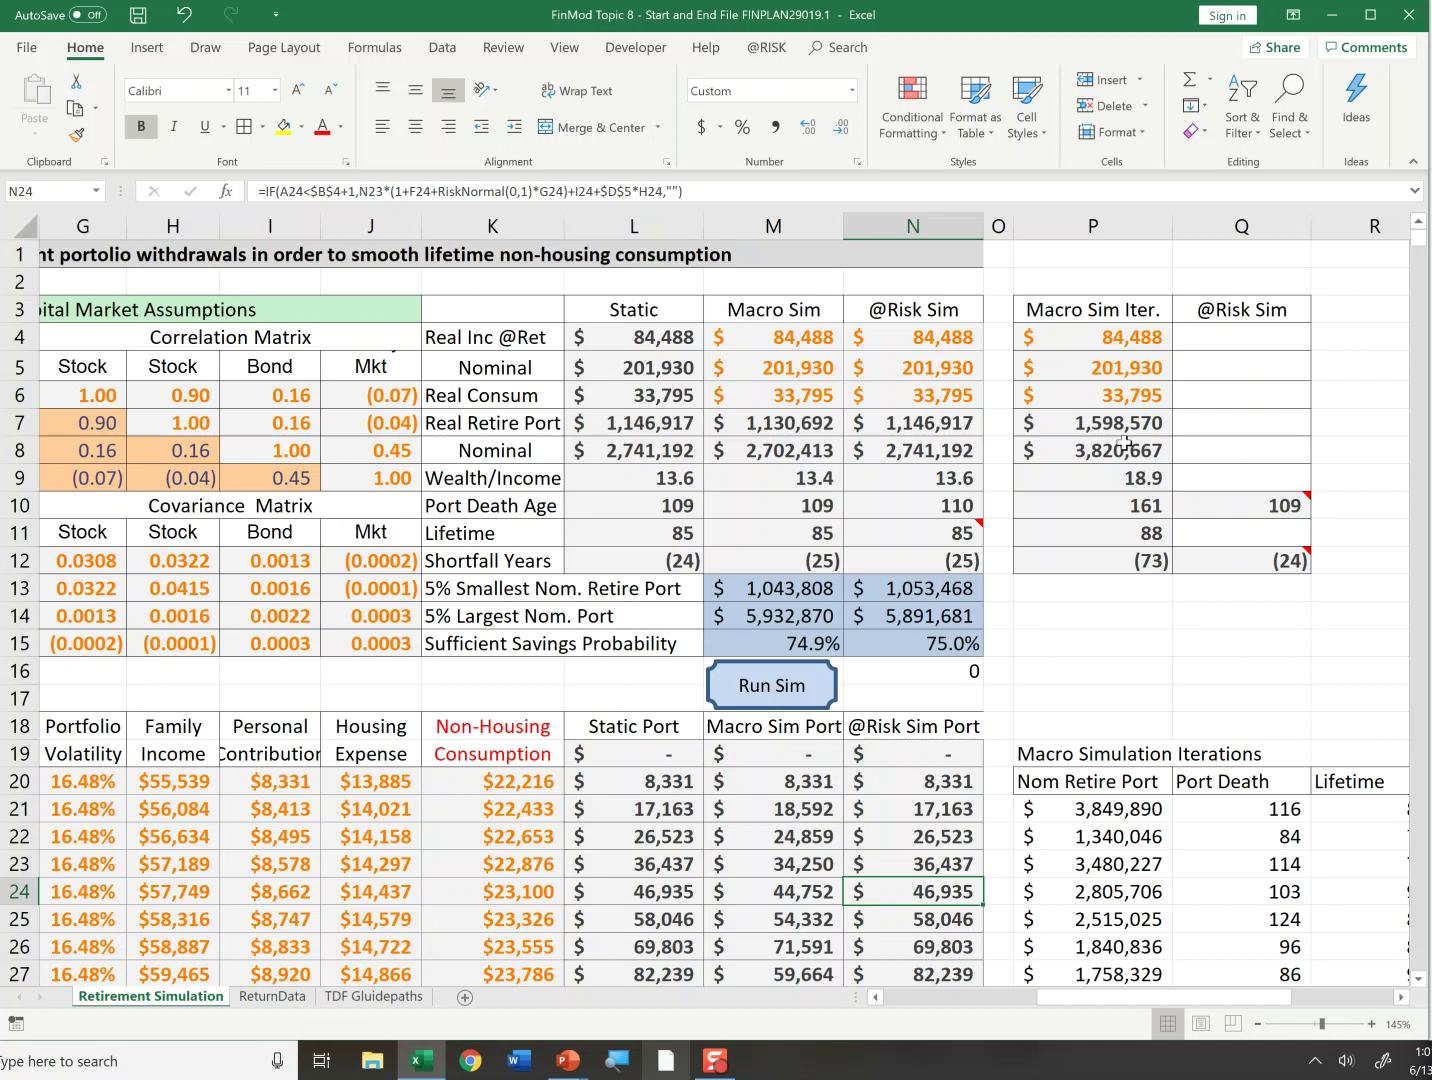
{"action": "scroll", "coordinate": [1126, 786], "scroll_direction": "down", "scroll_amount": 2}
{"action": "scroll", "coordinate": [1125, 787], "scroll_direction": "down", "scroll_amount": 1}
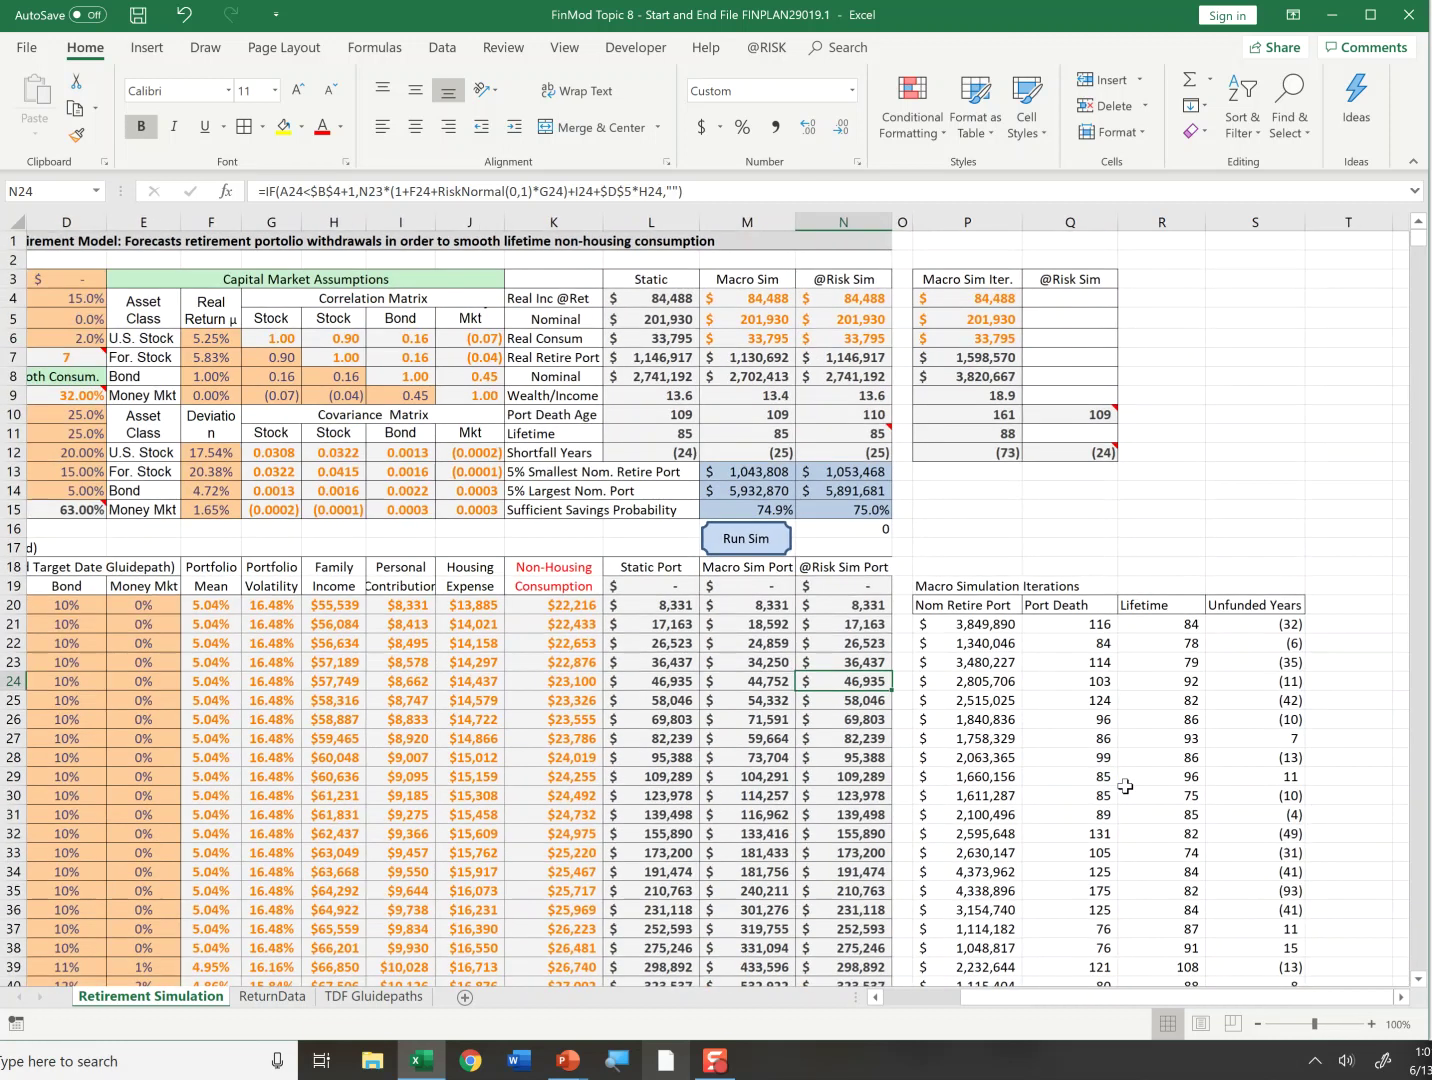
{"action": "left_click", "coordinate": [958, 620]}
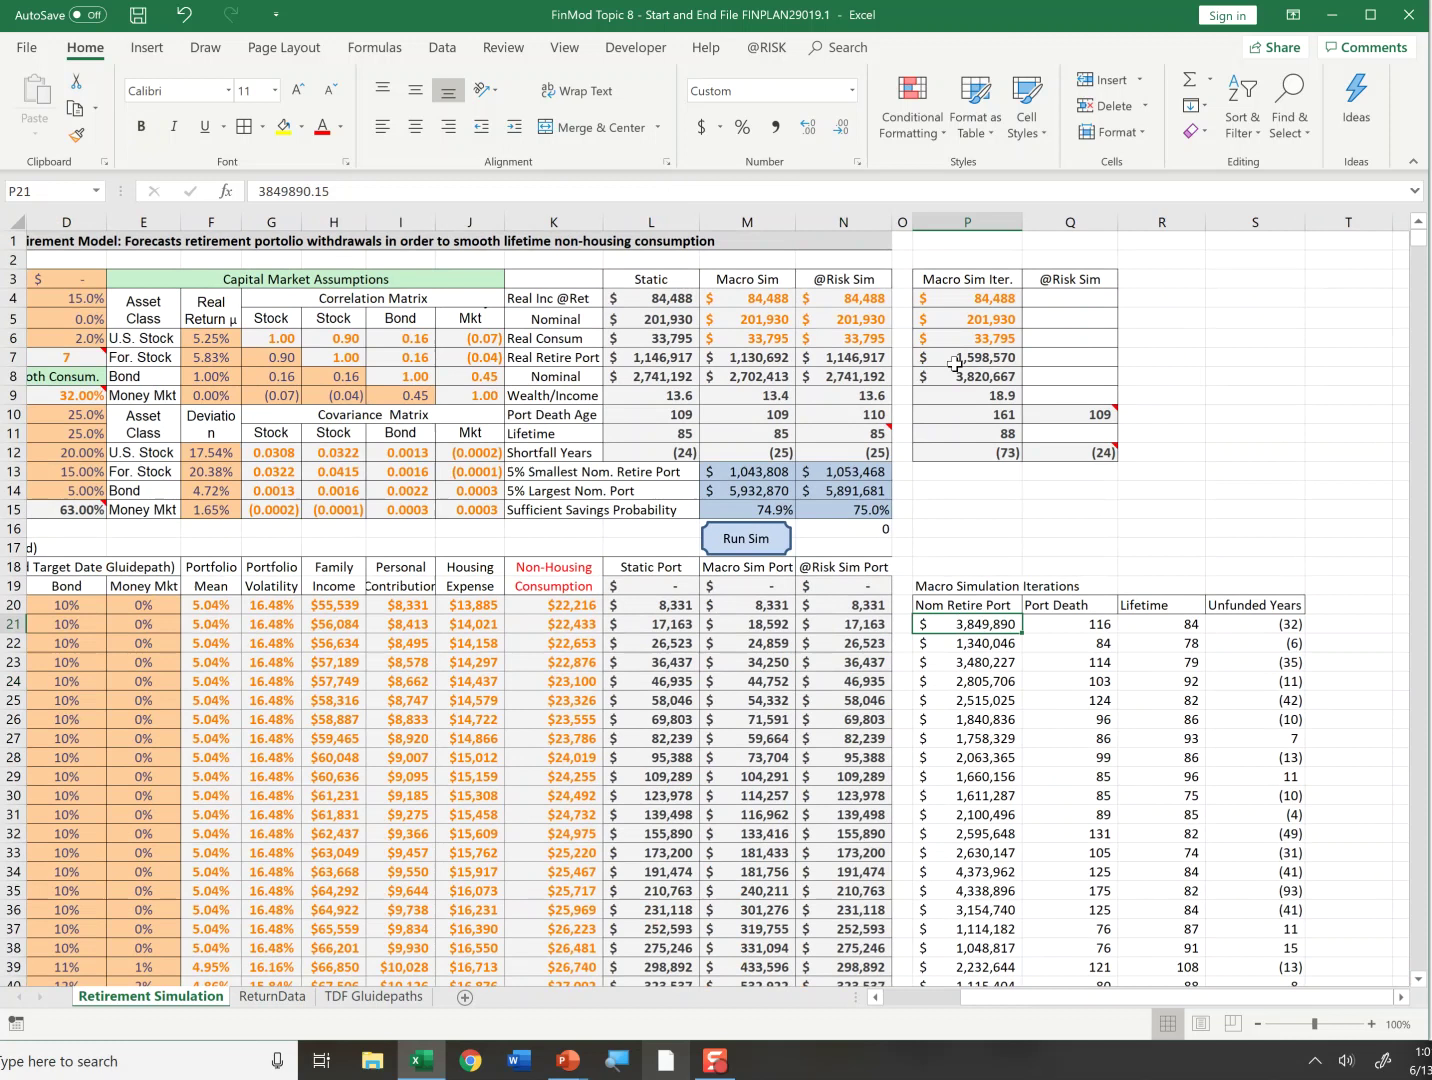
{"action": "left_click", "coordinate": [968, 358]}
{"action": "left_click", "coordinate": [965, 381]}
{"action": "left_click_drag", "start_coordinate": [965, 625], "coordinate": [990, 721]}
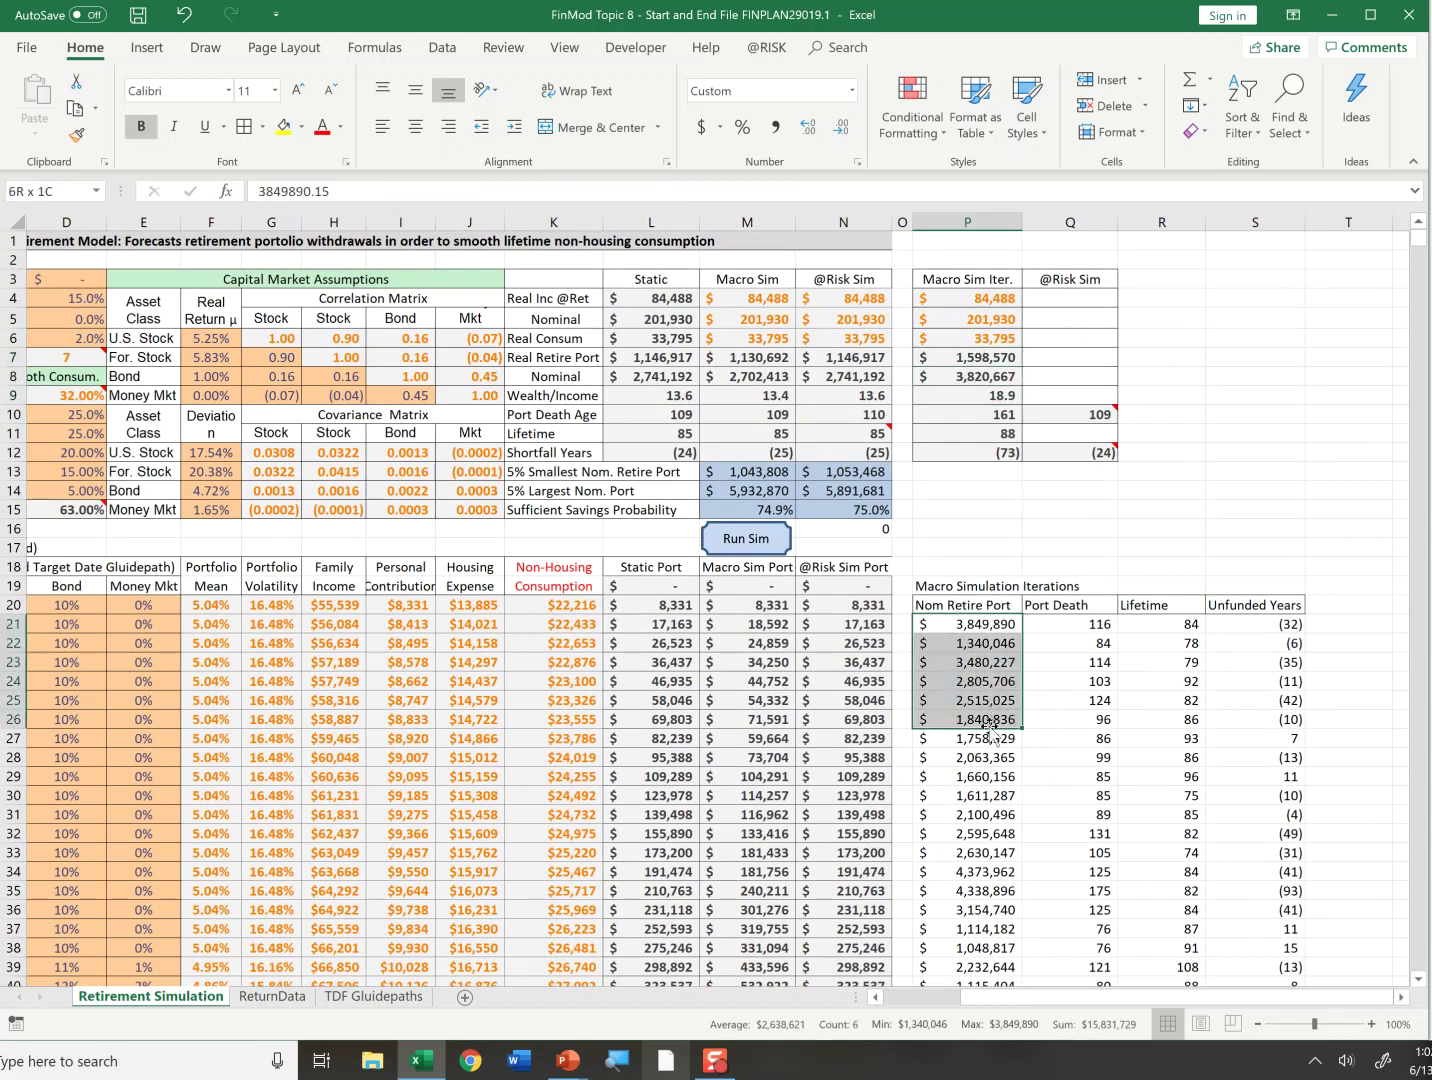
Step: Check the first recorded iteration's Port Death in Q21, Lifetime in R21 and Unfunded Years in S21
{"action": "left_click", "coordinate": [1083, 620]}
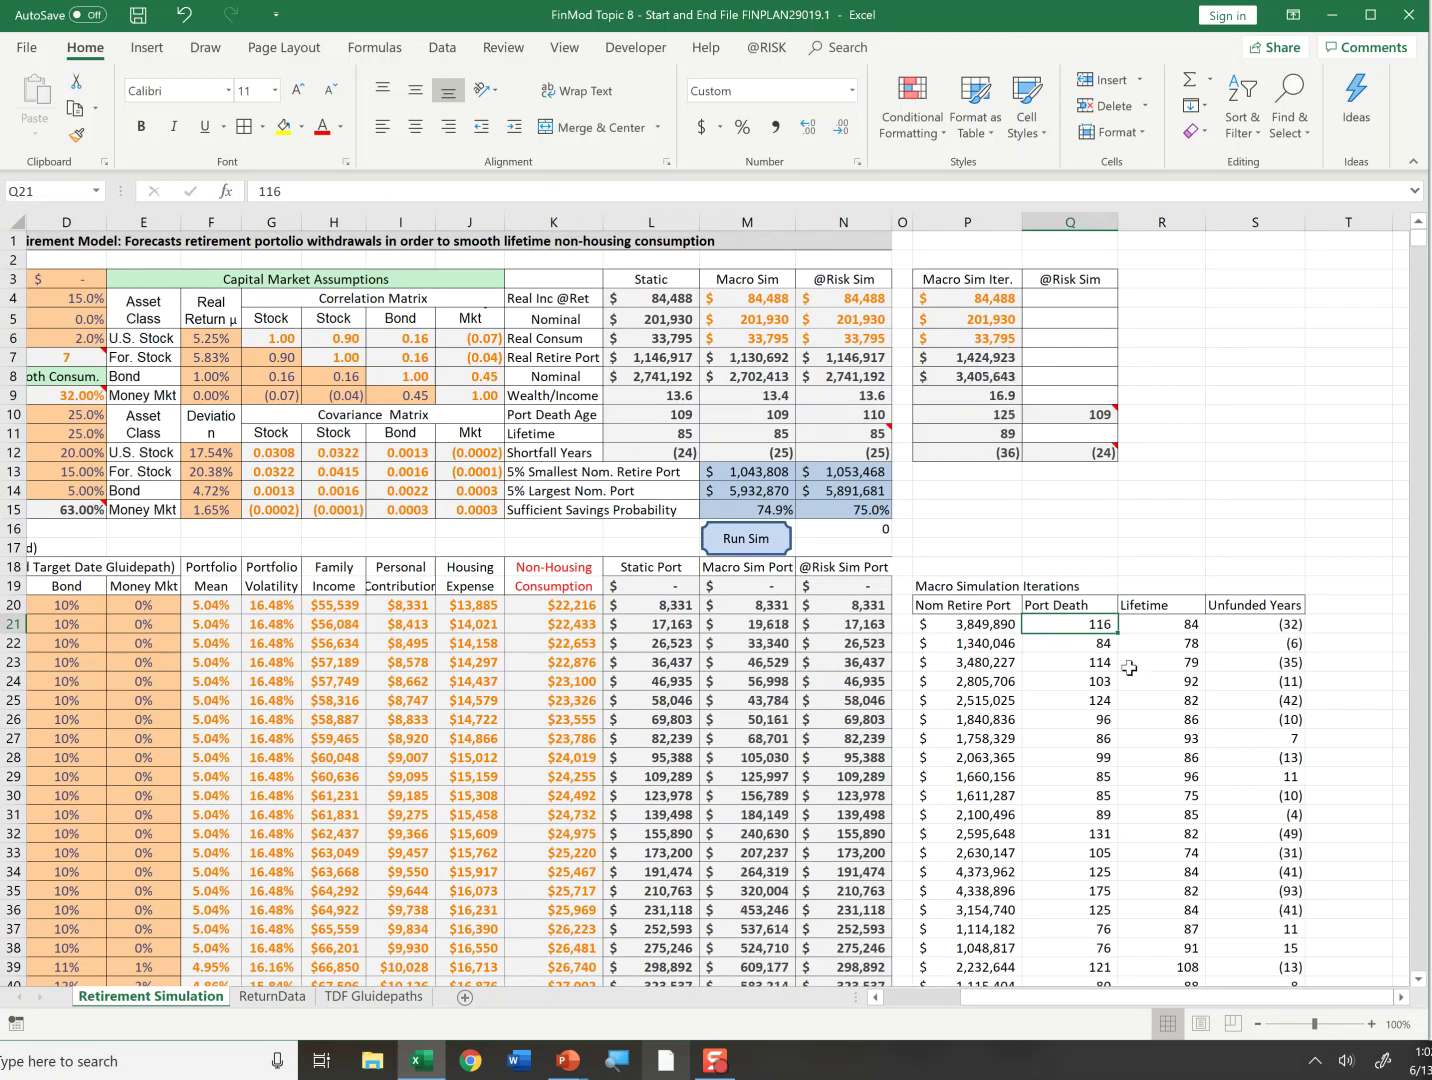
{"action": "left_click", "coordinate": [1188, 624]}
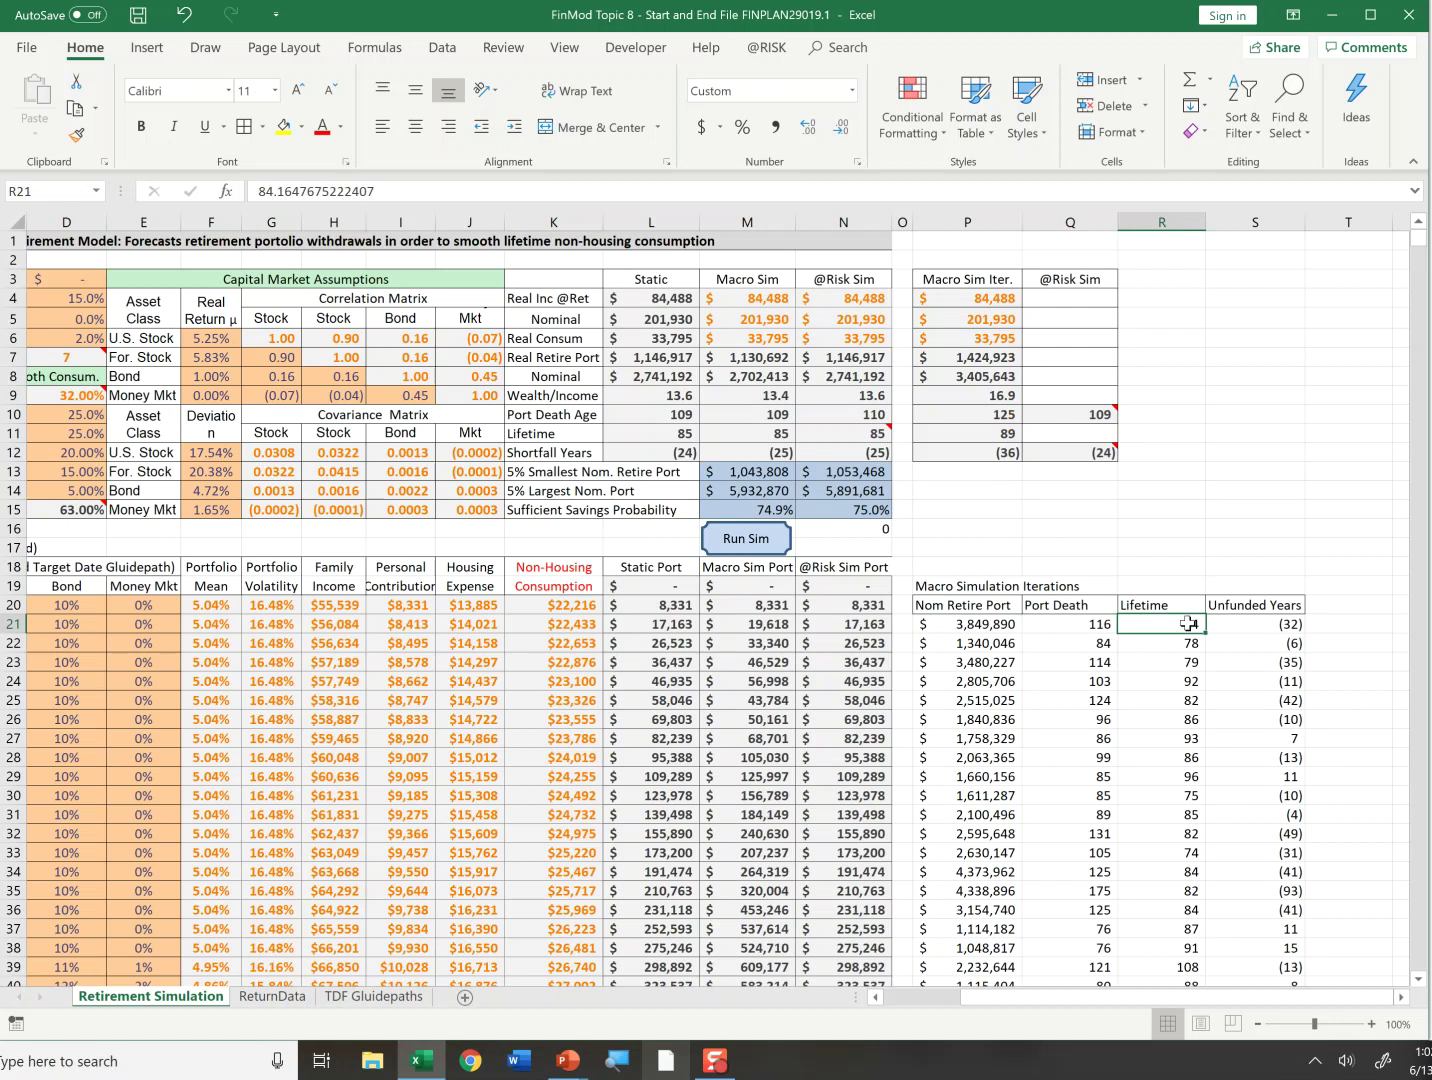
{"action": "left_click", "coordinate": [1051, 623]}
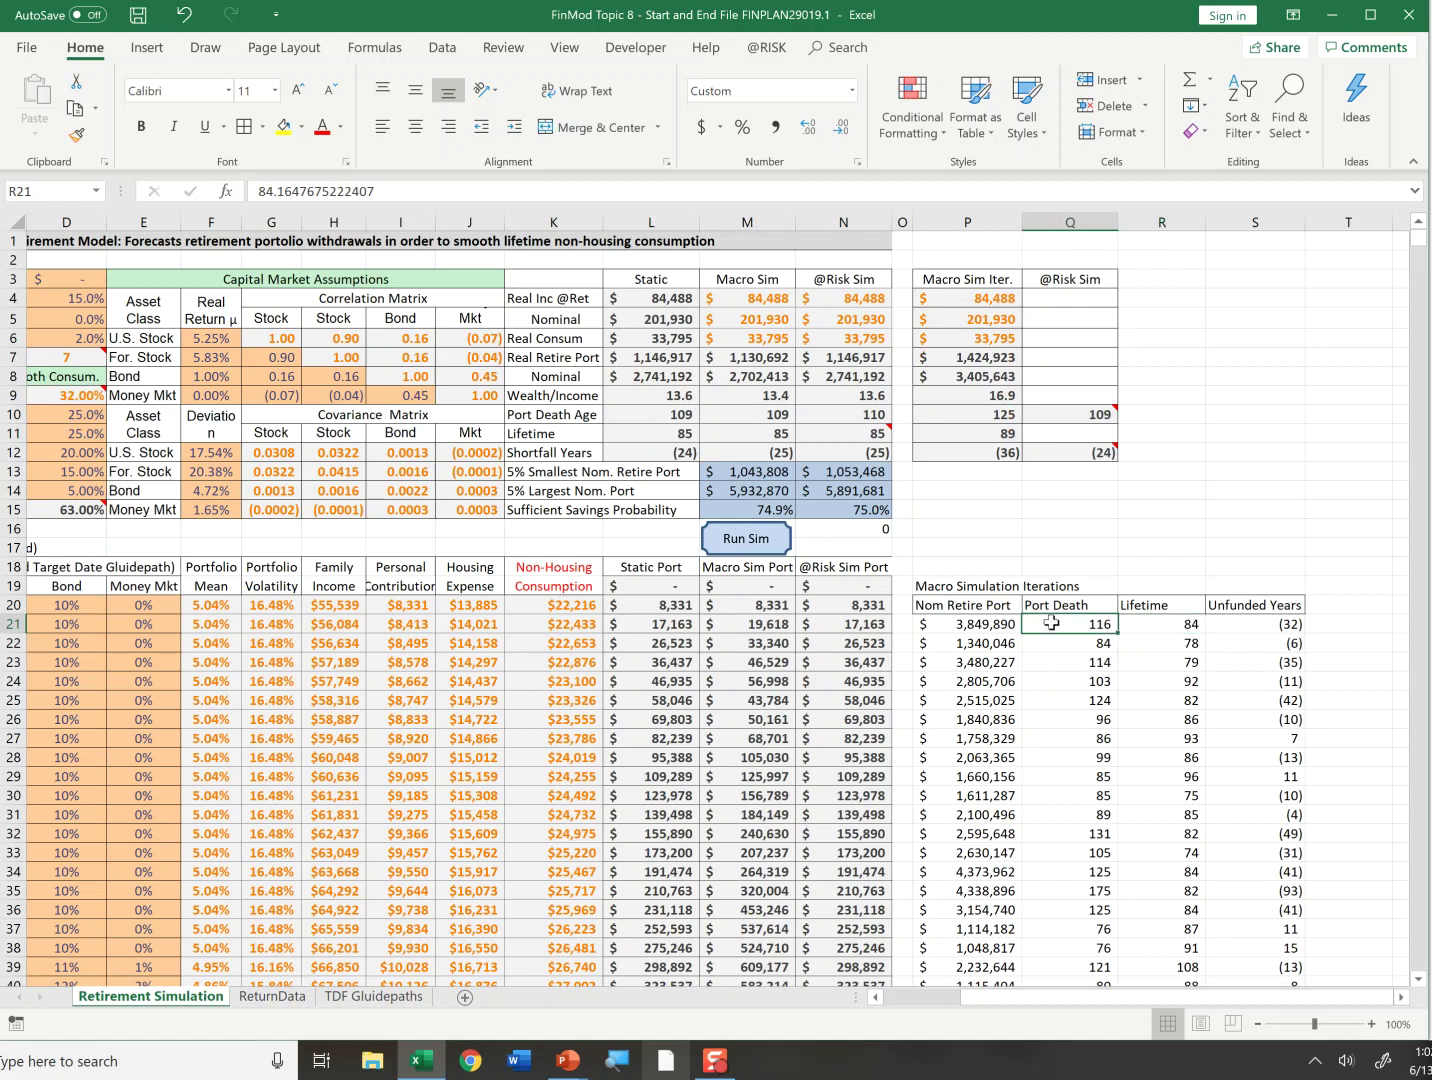
{"action": "left_click", "coordinate": [1256, 622]}
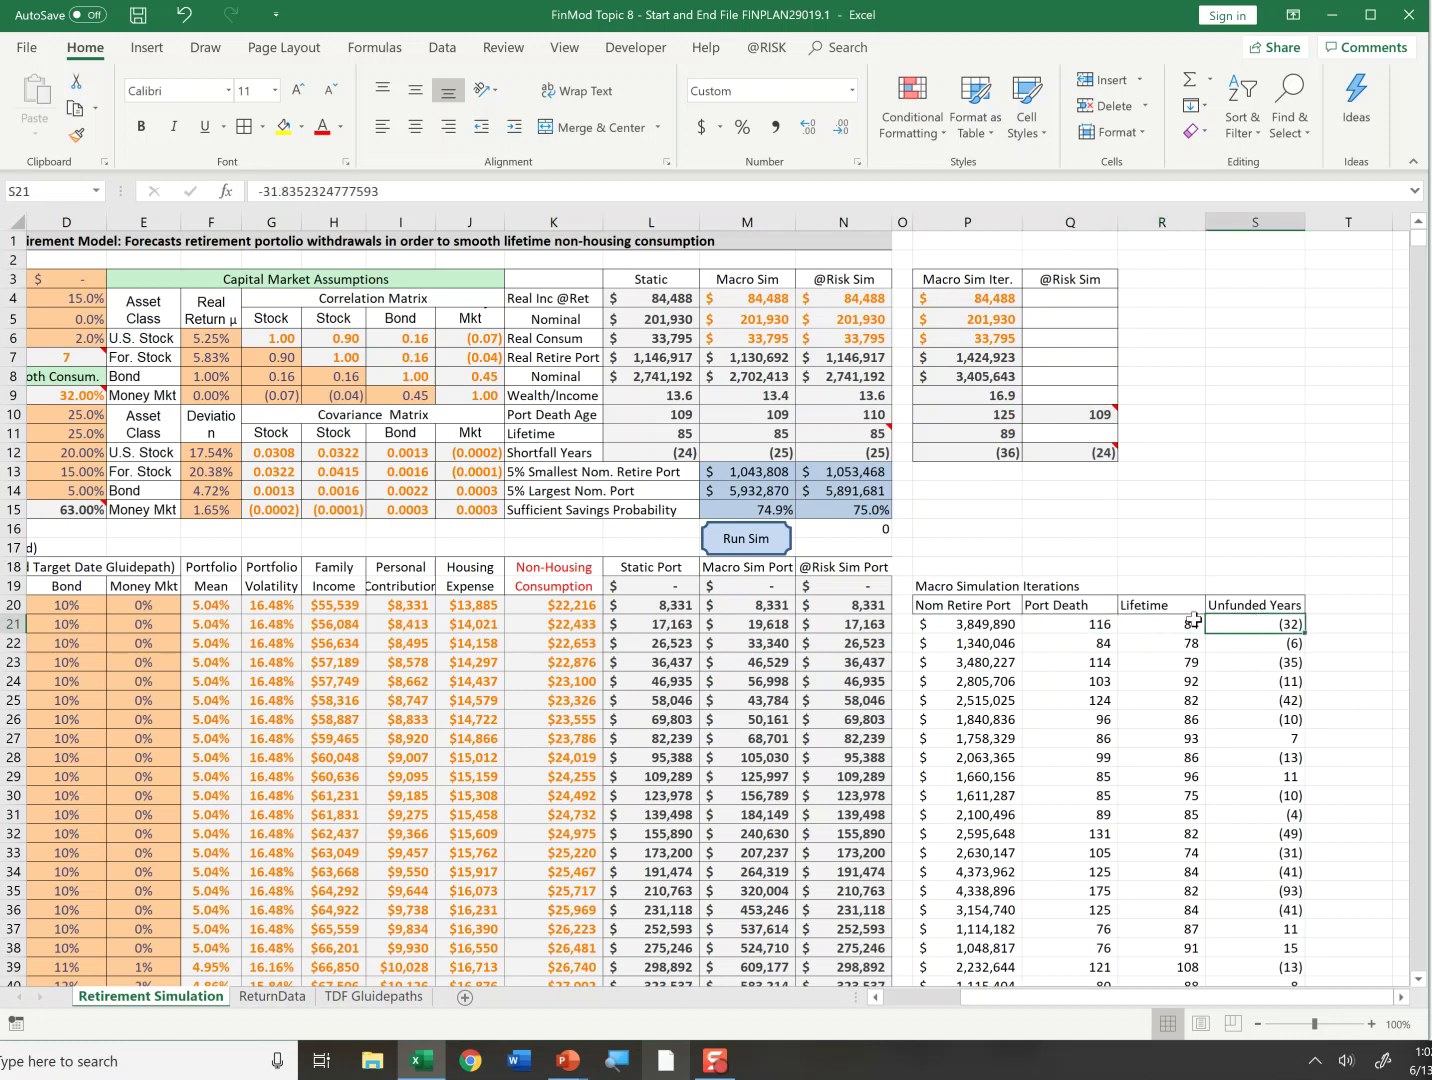
Step: Highlight the iteration results P8:P11 and the first recorded iteration P21:S21 to relate the two
{"action": "left_click_drag", "start_coordinate": [981, 376], "coordinate": [982, 430]}
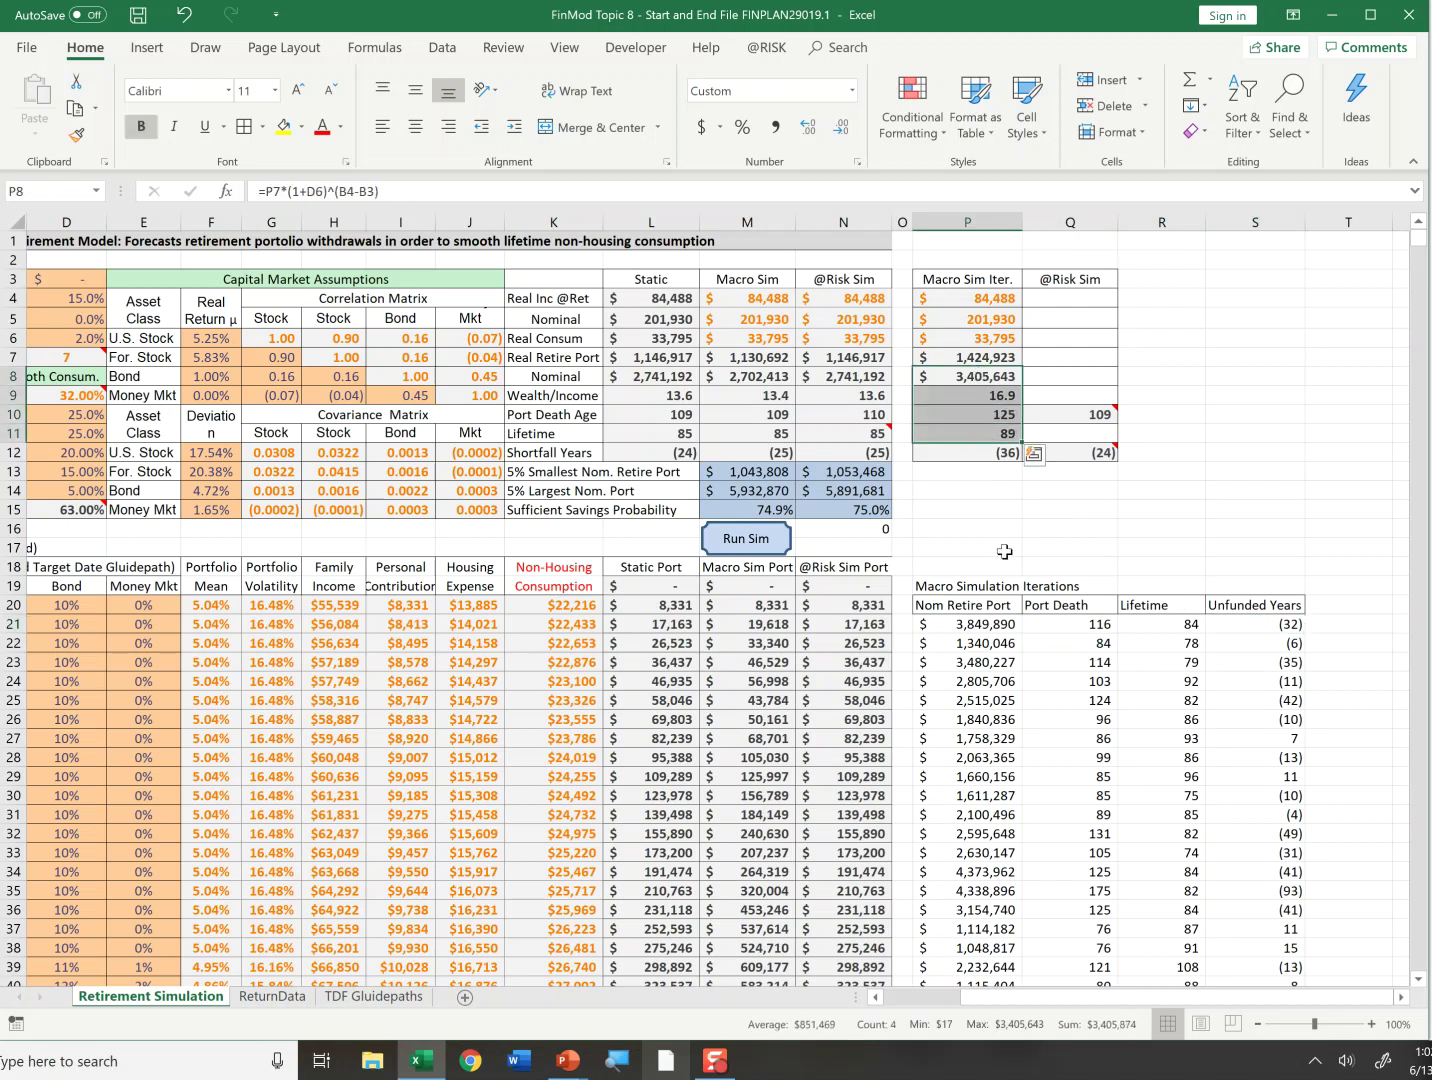
{"action": "left_click", "coordinate": [980, 624]}
{"action": "key", "text": "shift+Right"}
{"action": "key", "text": "shift+Right"}
{"action": "key", "text": "shift+Right"}
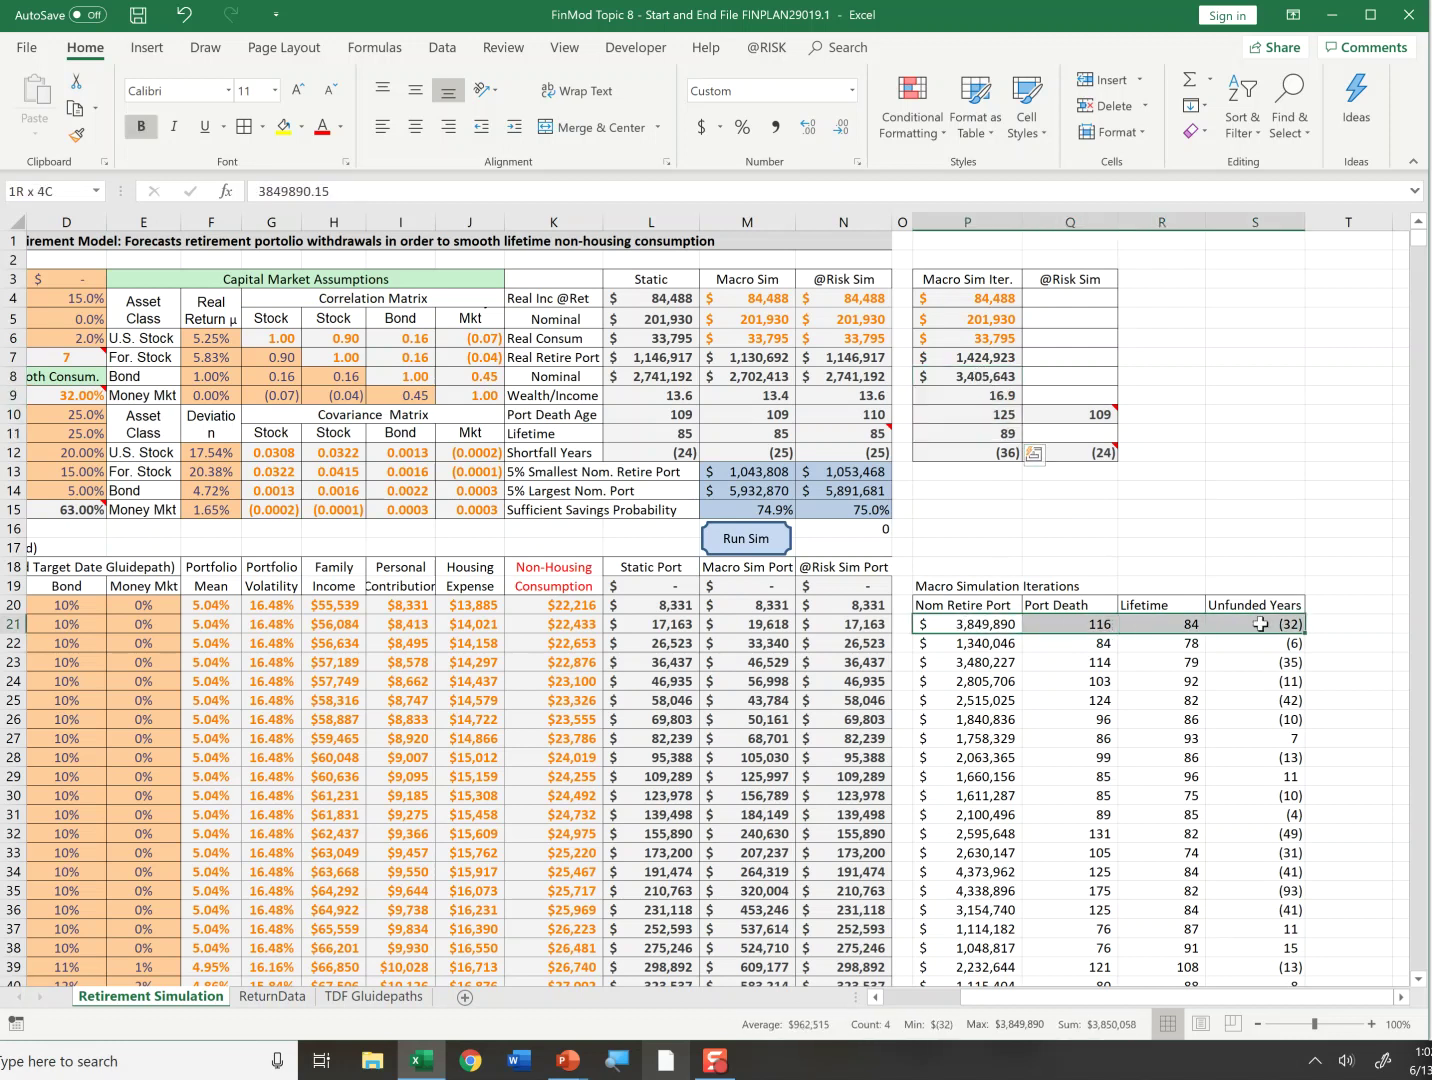
Step: Highlight the next recorded iterations in rows 22 and 23, and the block P21:S32, ending on the Lifetime value in R23
{"action": "left_click_drag", "start_coordinate": [942, 648], "coordinate": [1290, 645]}
{"action": "left_click_drag", "start_coordinate": [966, 660], "coordinate": [1203, 669]}
{"action": "left_click_drag", "start_coordinate": [978, 622], "coordinate": [1221, 838]}
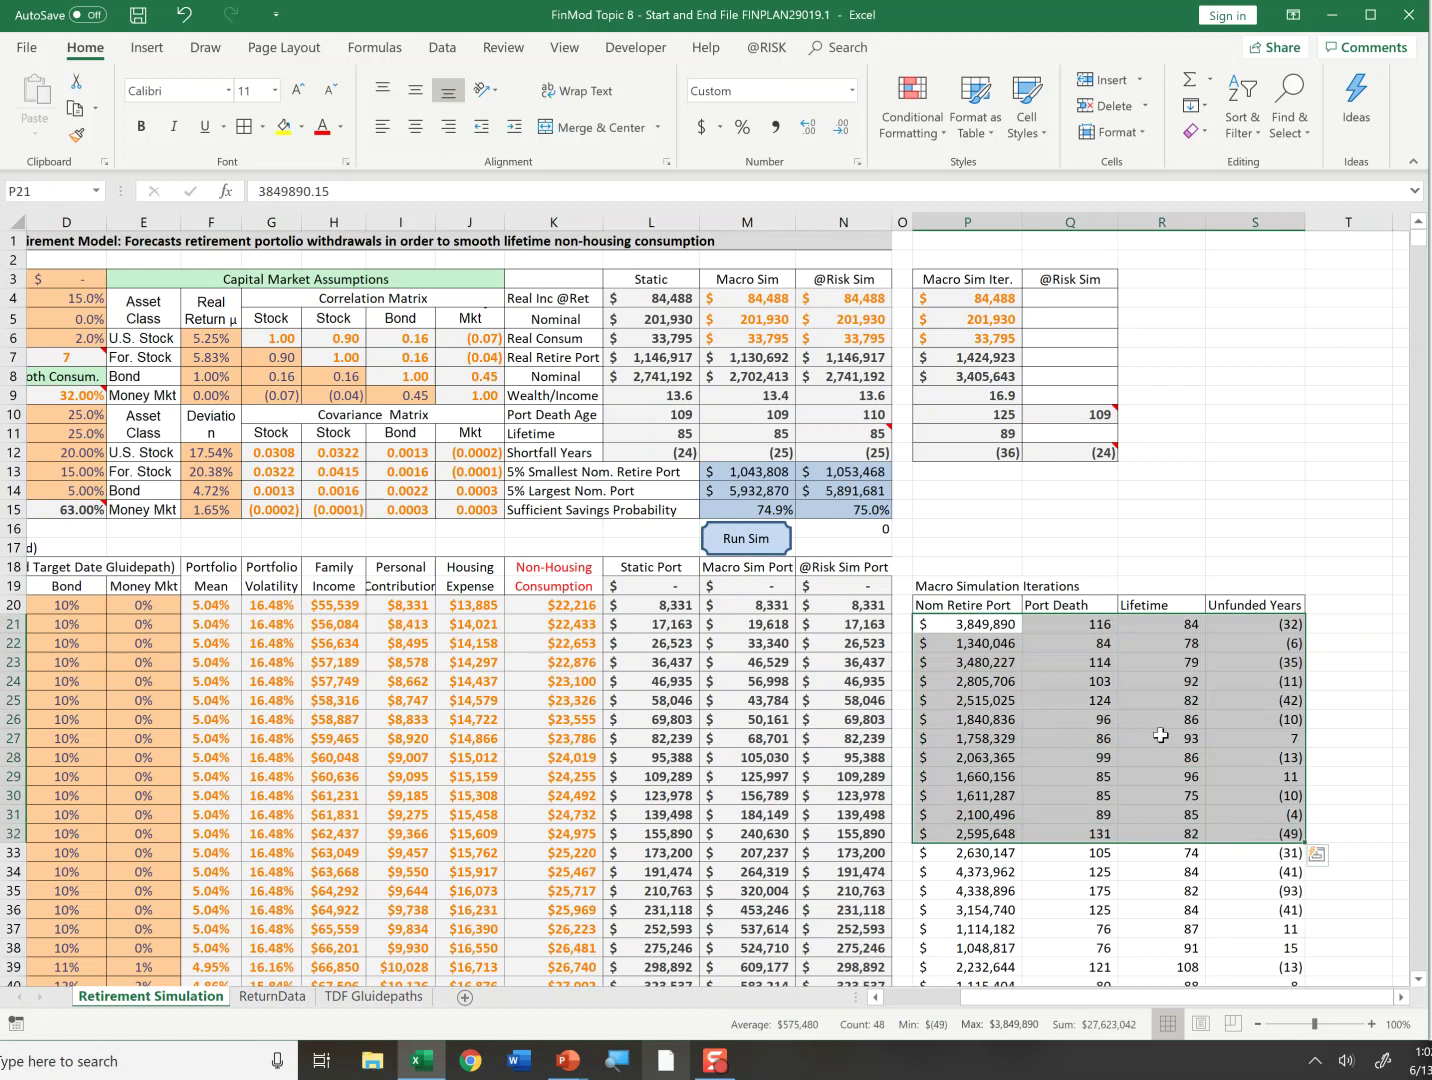
{"action": "left_click", "coordinate": [1170, 663]}
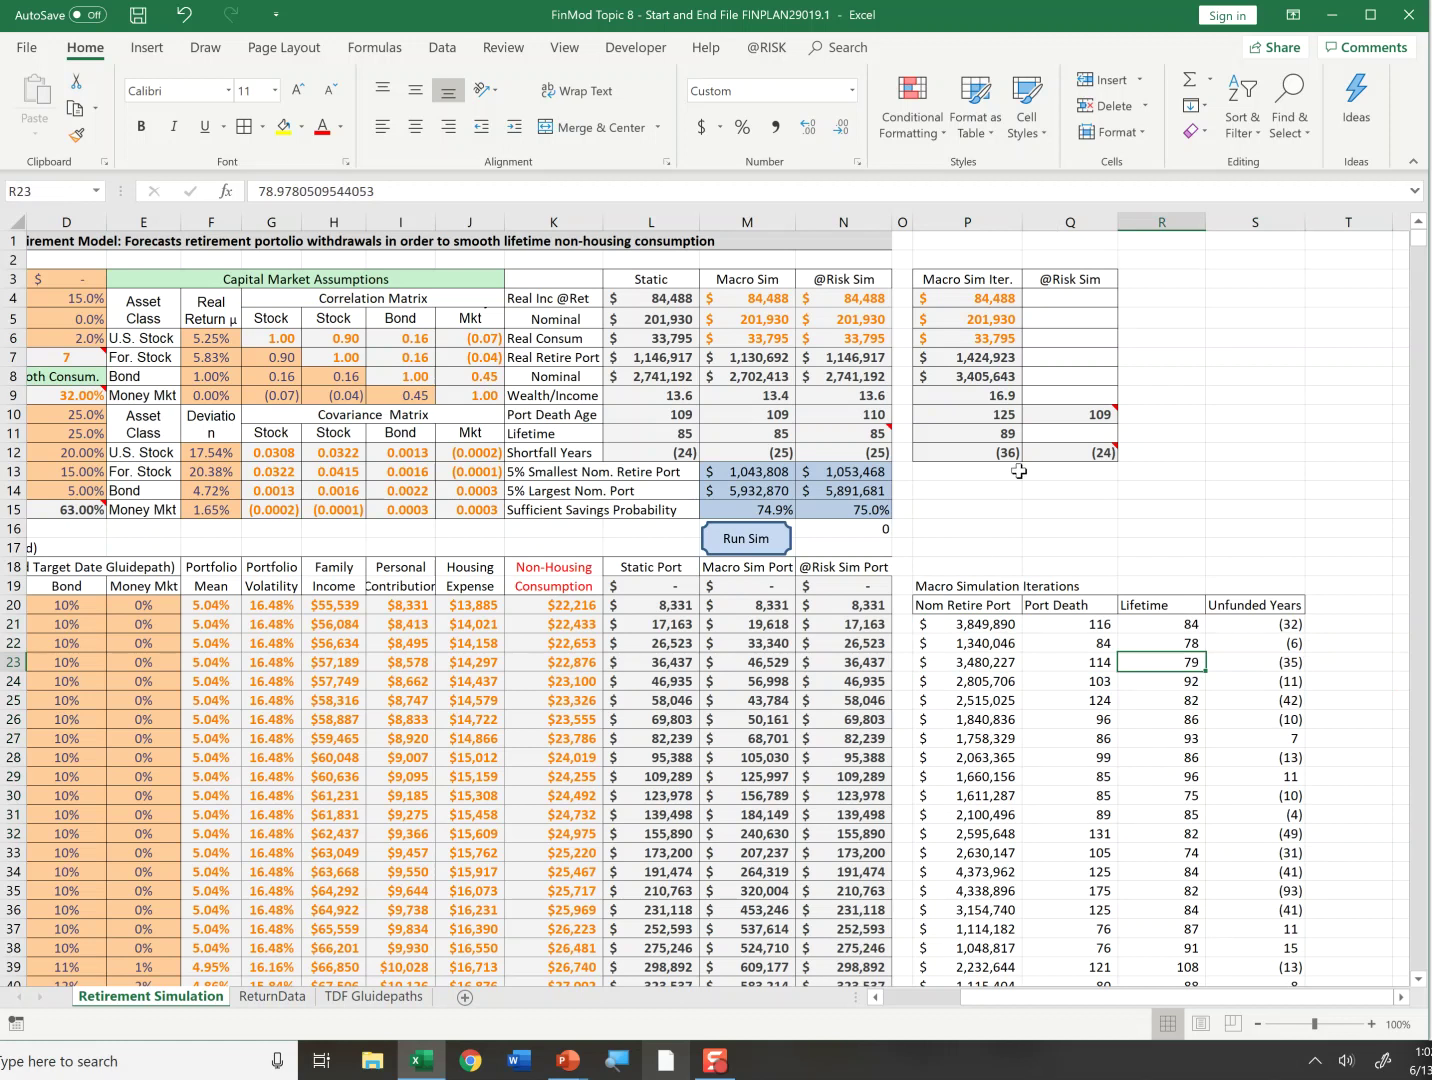
Step: Highlight the Macro Sim Iter. results in P9:P11 and enlarge the sheet to about 160% to read them
{"action": "left_click_drag", "start_coordinate": [979, 394], "coordinate": [990, 433]}
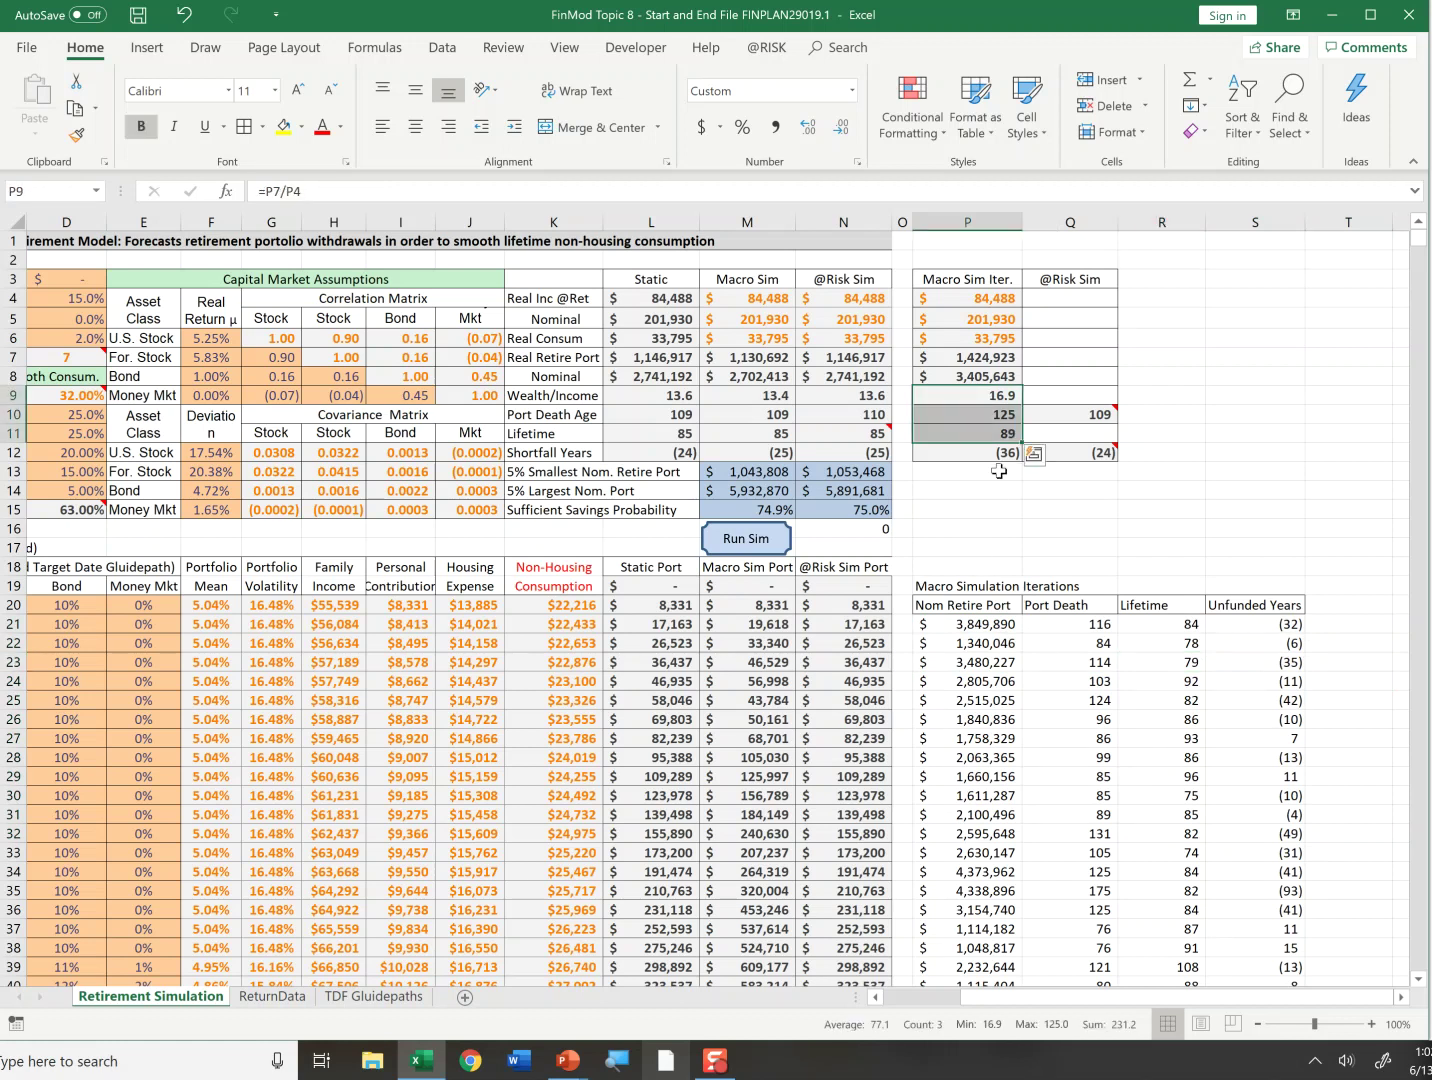
{"action": "scroll", "coordinate": [1035, 533], "scroll_direction": "up", "scroll_amount": 5}
{"action": "scroll", "coordinate": [1038, 536], "scroll_direction": "up", "scroll_amount": 1}
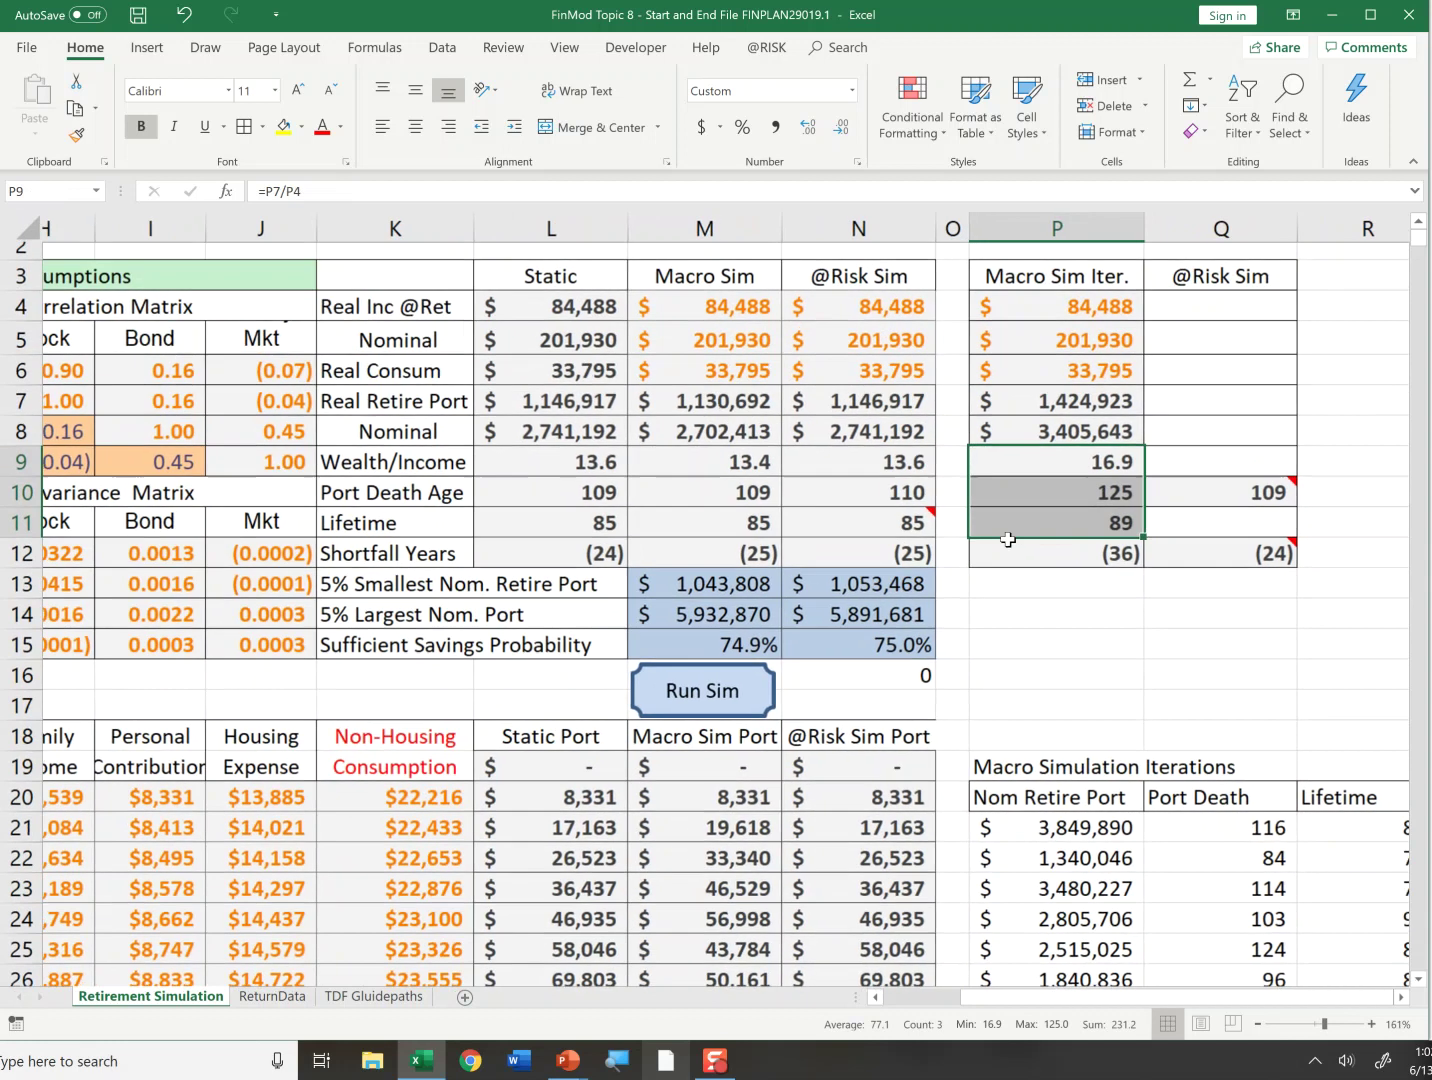
{"action": "left_click", "coordinate": [1078, 685]}
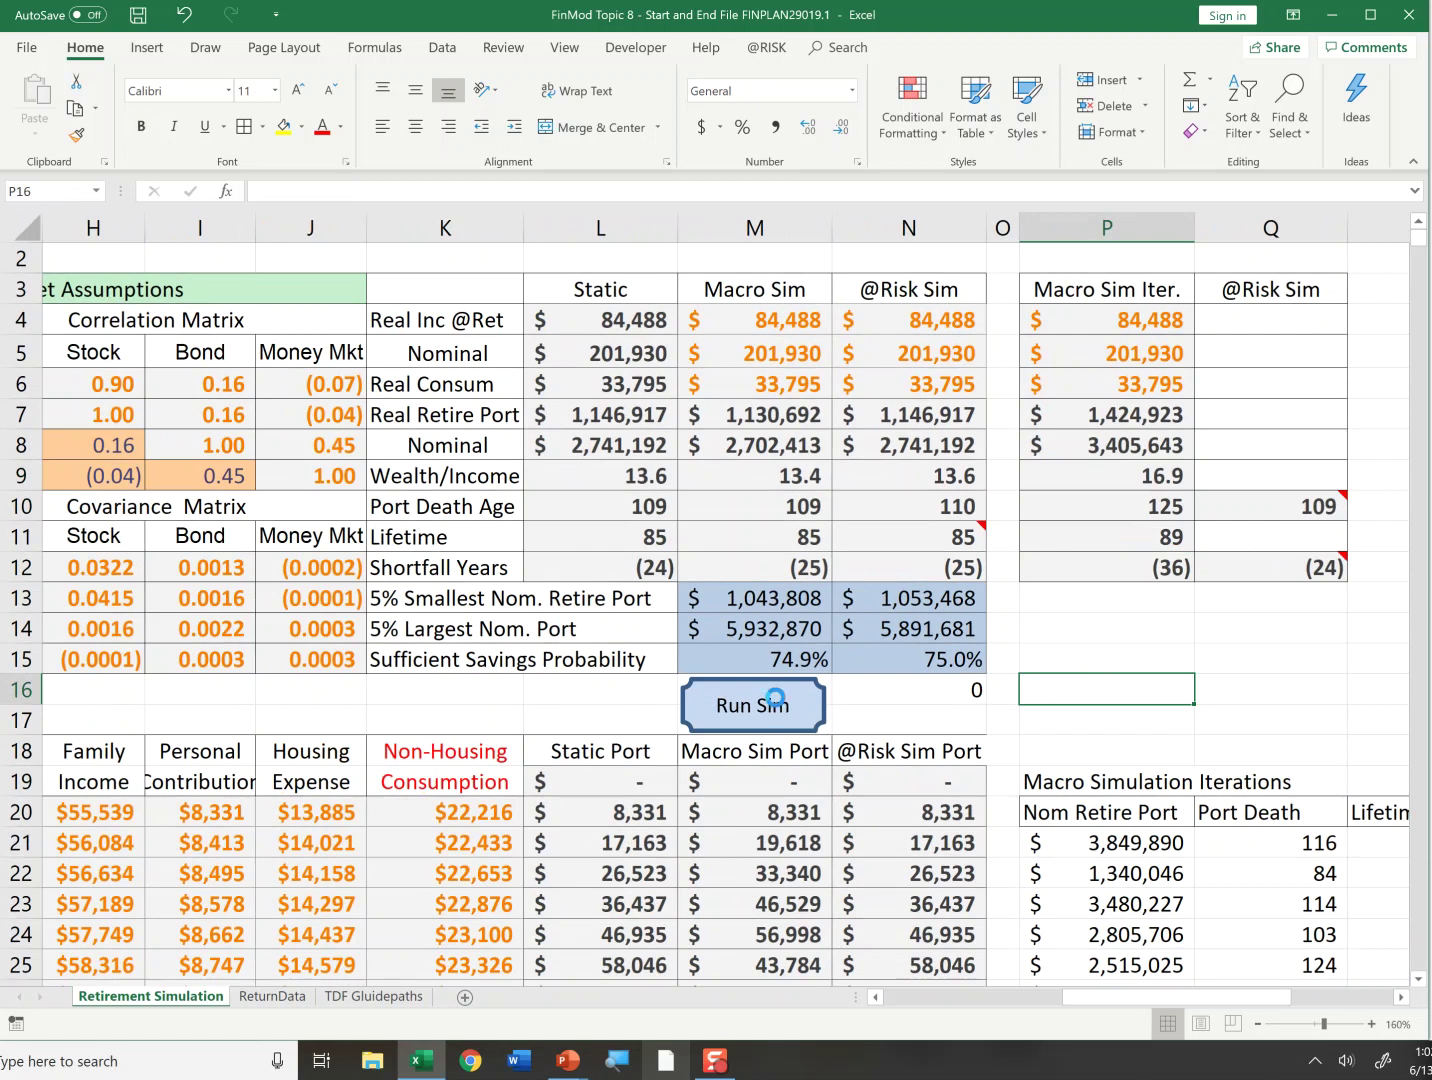
Step: View the sims1000 macro code in the Visual Basic editor and switch to the Macro slide of the PowerPoint slide show
{"action": "key", "text": "alt+F11"}
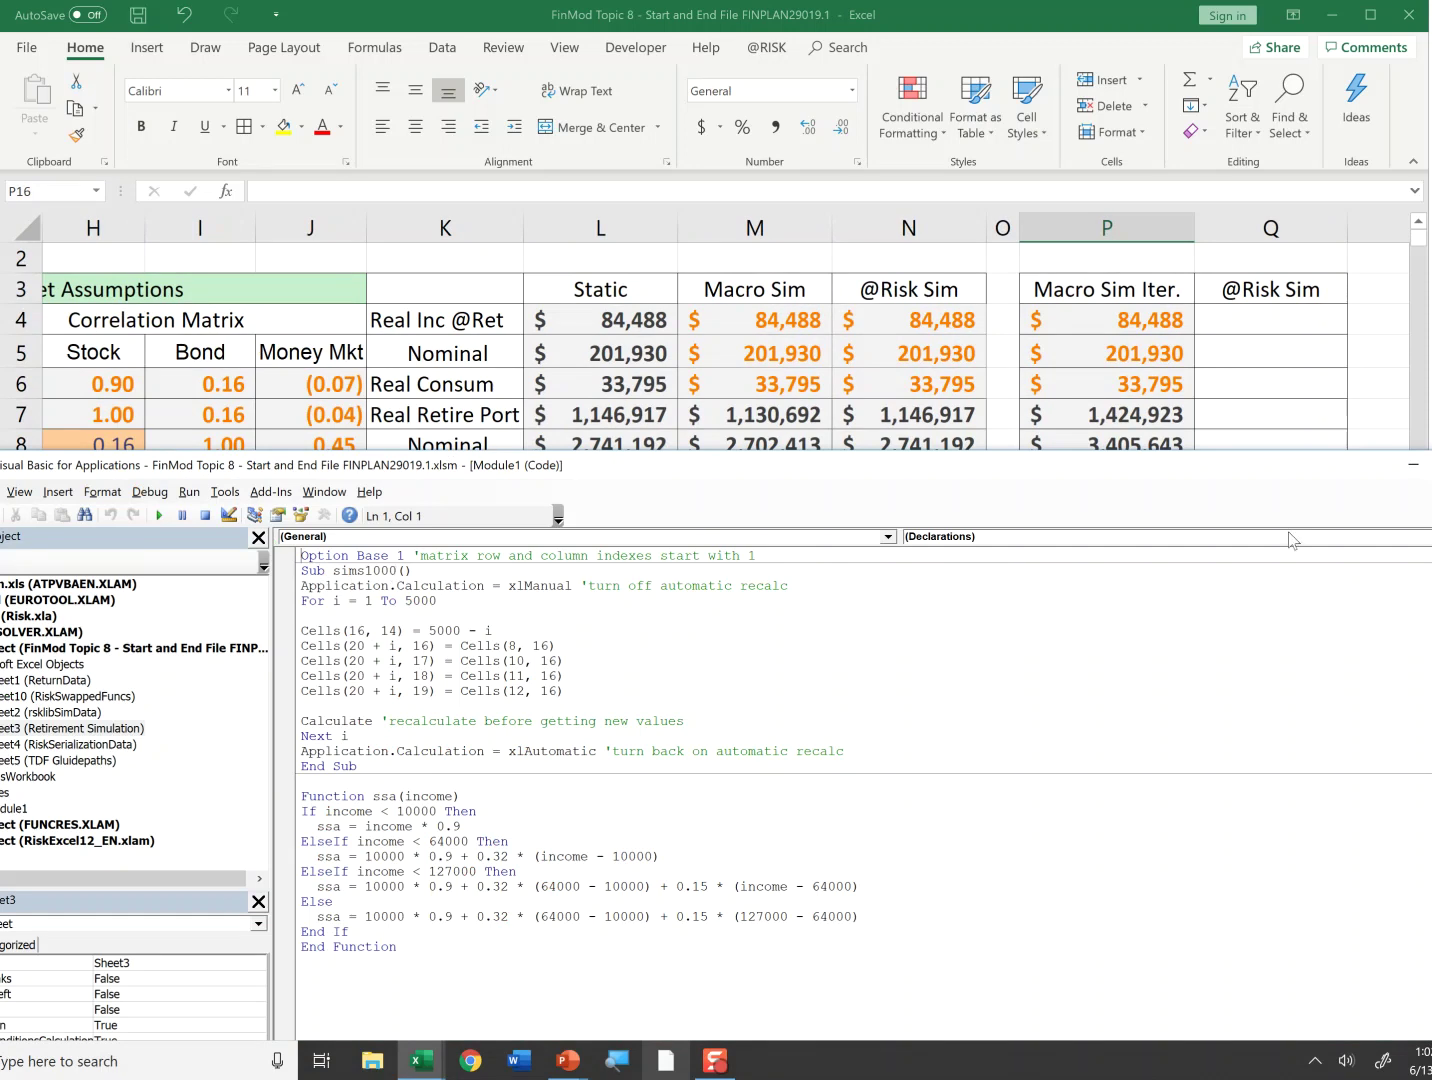
{"action": "key", "text": "alt+F11"}
{"action": "left_click", "coordinate": [862, 455]}
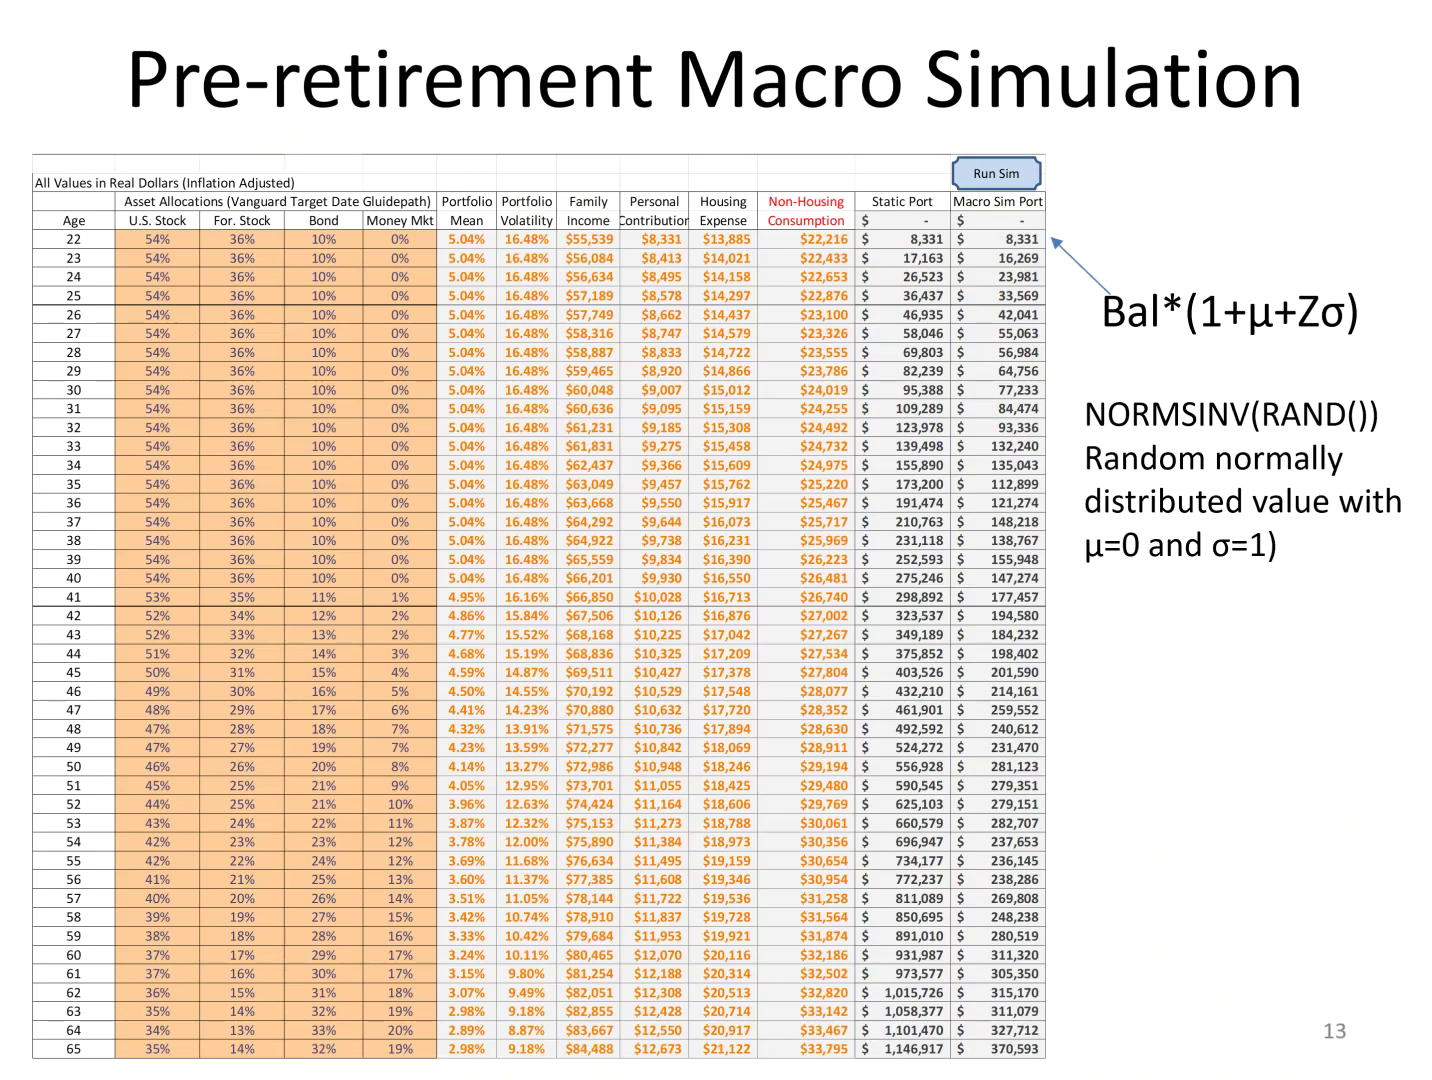
{"action": "key", "text": "Right"}
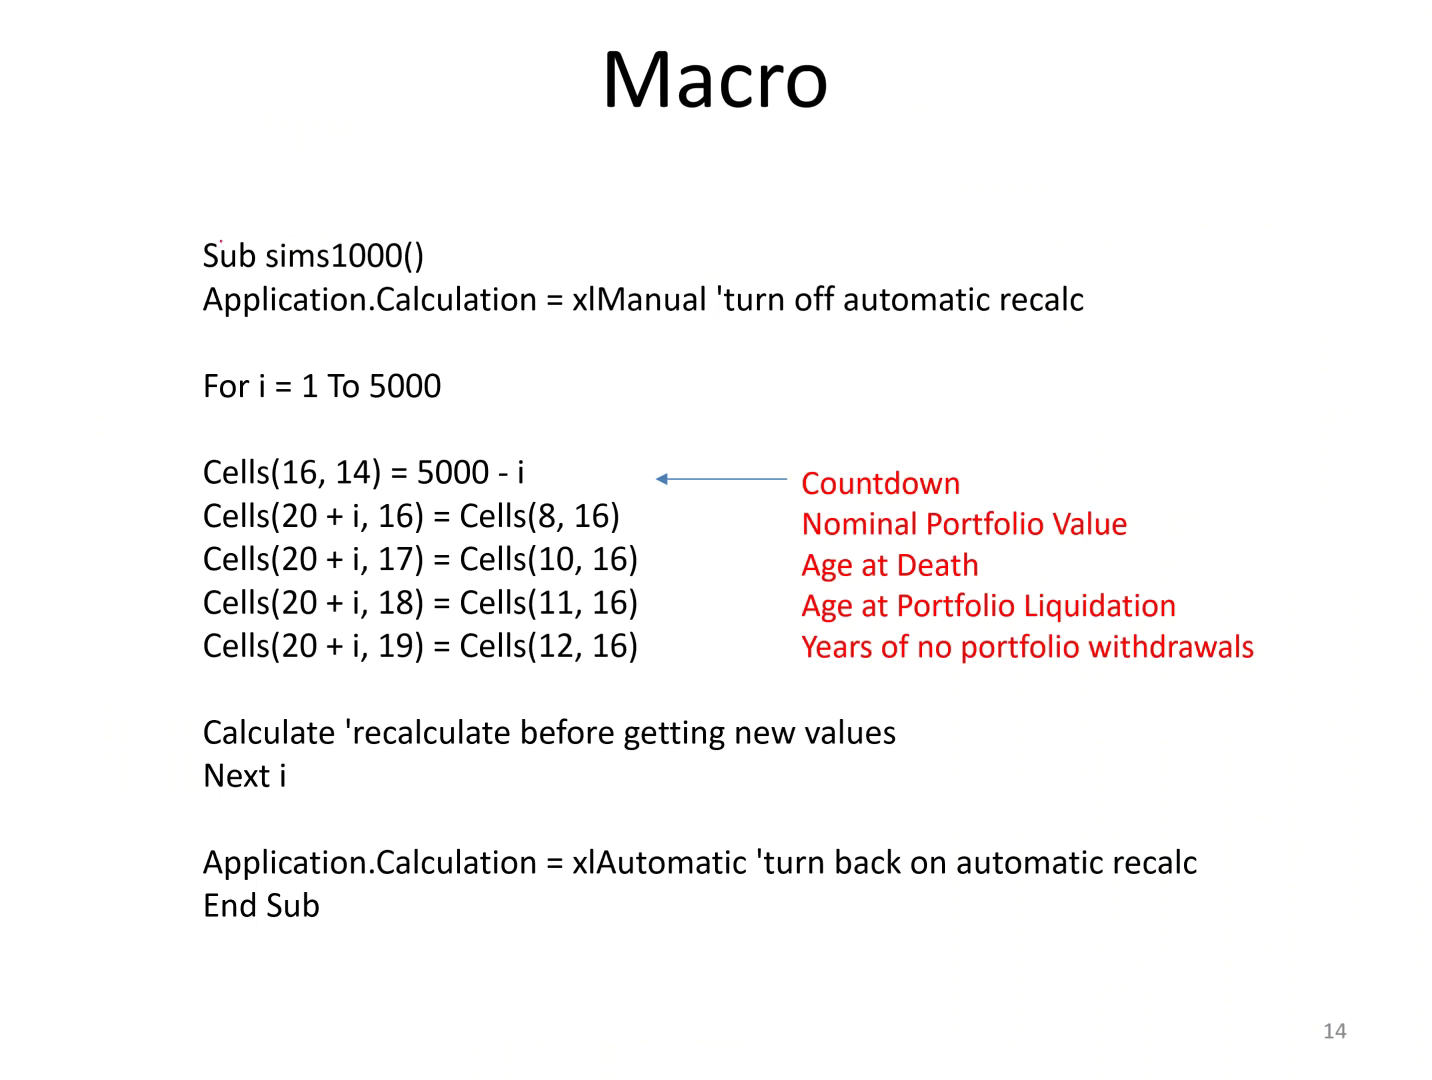
Step: Annotate the macro's start and end in red ink: arrows at Sub sims1000() and End Sub, an underline and tick for sims1000()
{"action": "mouse_move", "coordinate": [100, 255]}
{"action": "left_mouse_down"}
{"action": "mouse_move", "coordinate": [190, 258]}
{"action": "mouse_move", "coordinate": [176, 272]}
{"action": "left_mouse_up"}
{"action": "left_click_drag", "start_coordinate": [269, 266], "coordinate": [364, 277]}
{"action": "left_click_drag", "start_coordinate": [433, 237], "coordinate": [446, 231]}
{"action": "left_click_drag", "start_coordinate": [63, 909], "coordinate": [175, 921]}
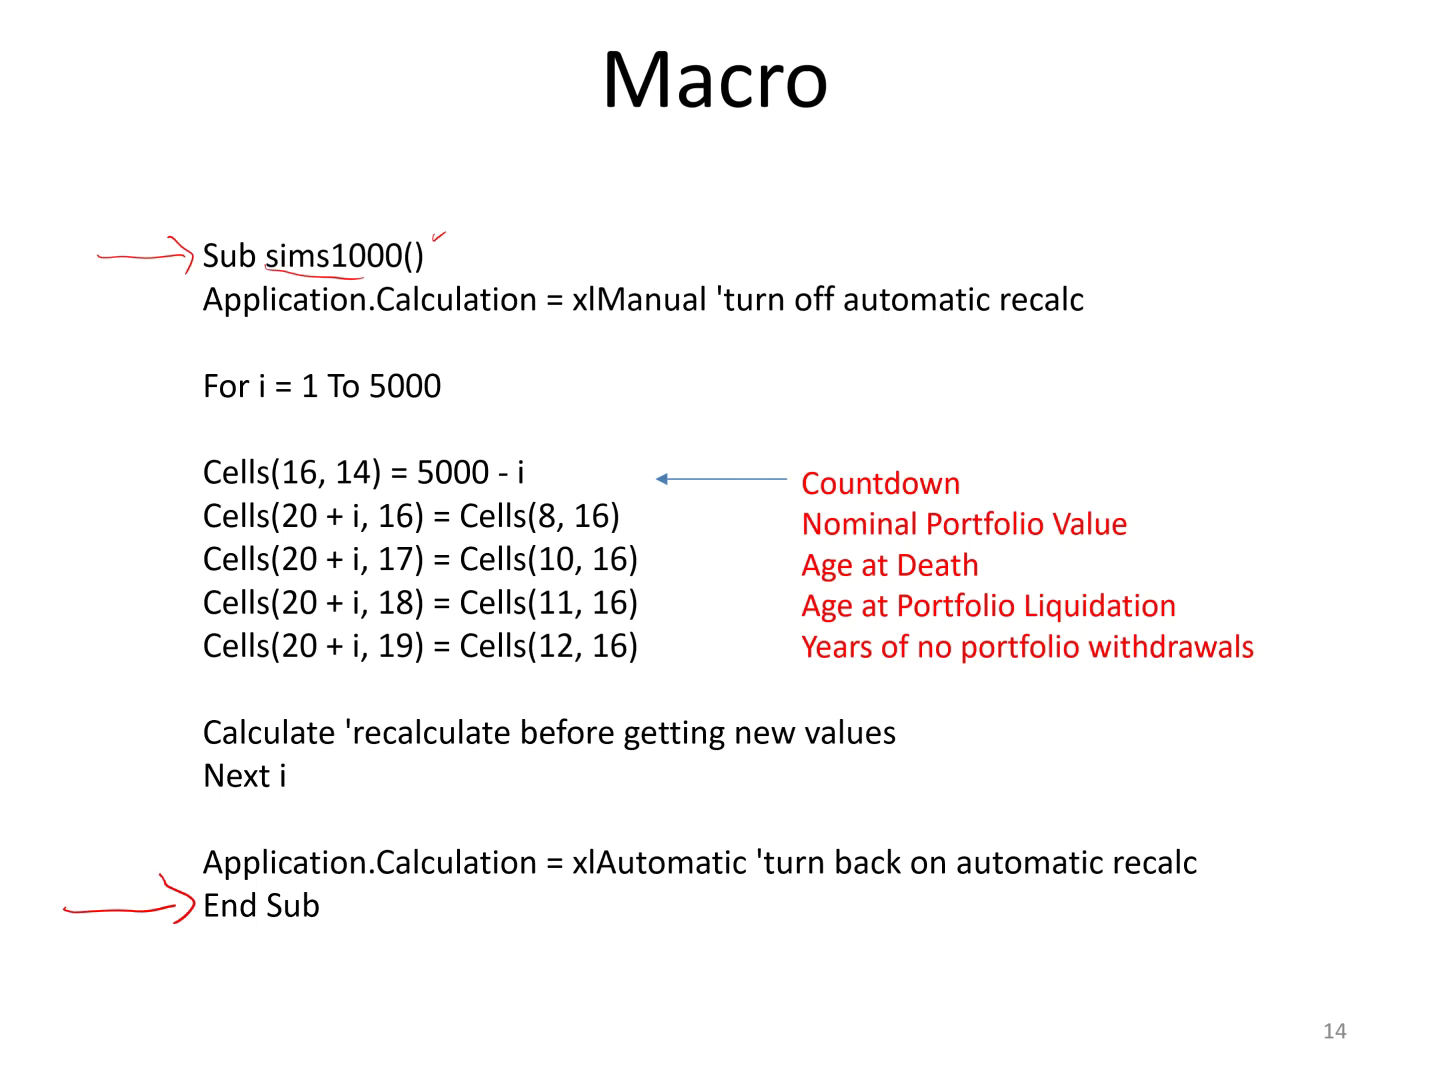
Step: Underline the xlManual calculation line in red, link For i to Next i with a curved arrow, and mark the loop body
{"action": "left_click_drag", "start_coordinate": [857, 320], "coordinate": [1070, 319]}
{"action": "left_click_drag", "start_coordinate": [209, 320], "coordinate": [893, 318]}
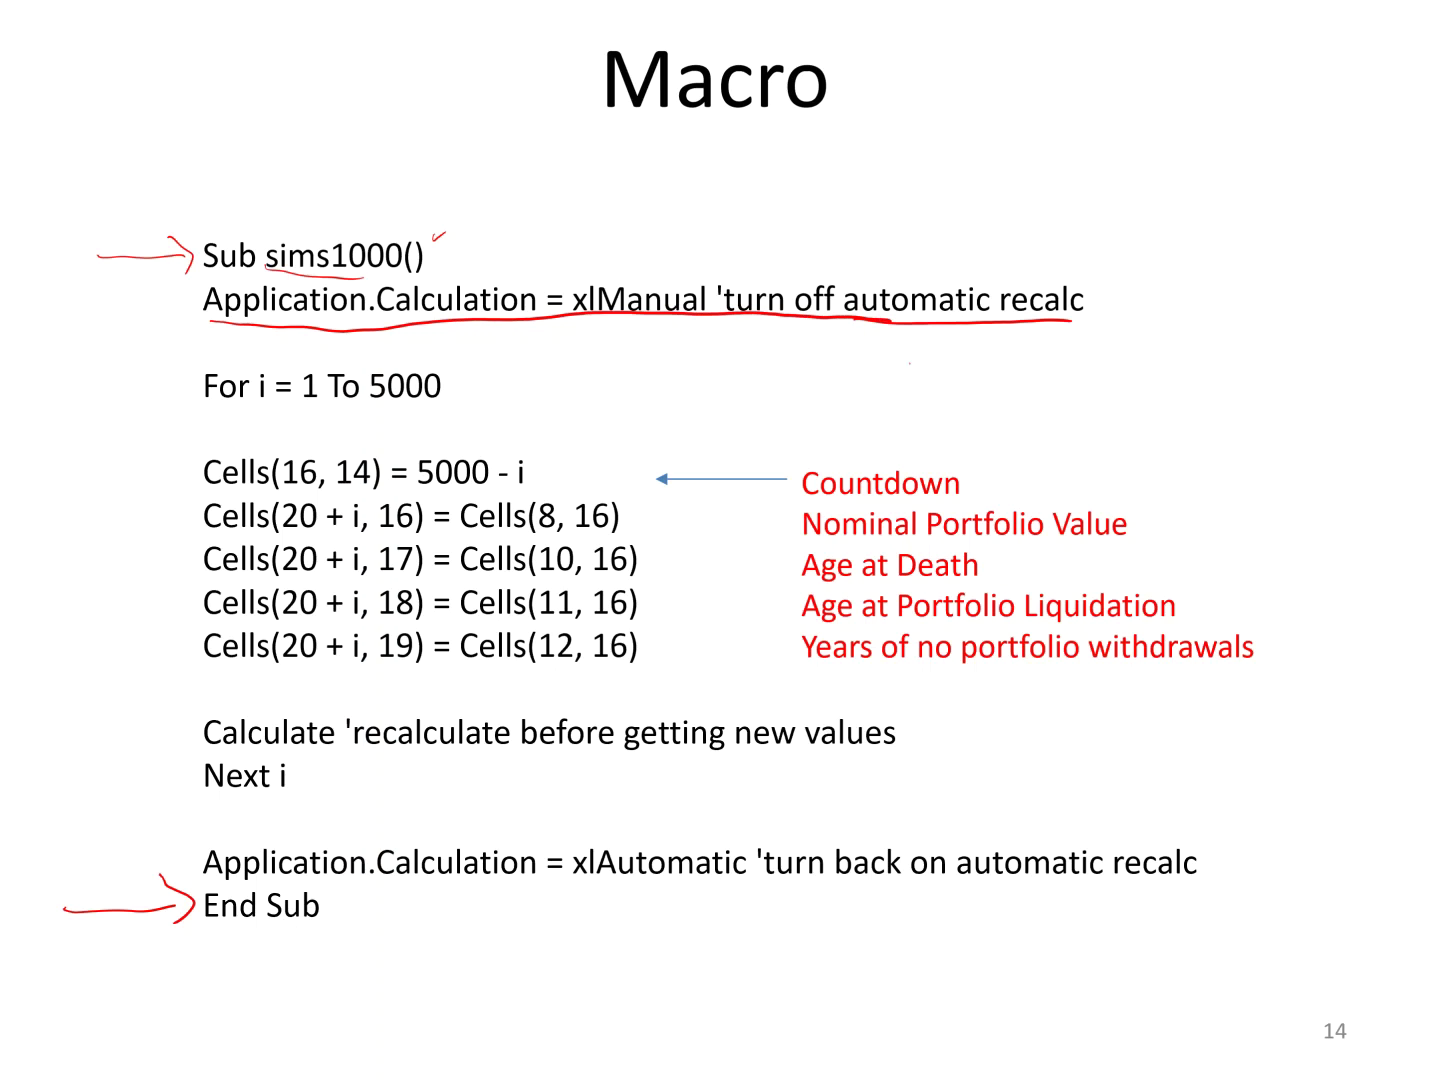
{"action": "mouse_move", "coordinate": [205, 386]}
{"action": "left_mouse_down"}
{"action": "mouse_move", "coordinate": [160, 440]}
{"action": "mouse_move", "coordinate": [100, 647]}
{"action": "mouse_move", "coordinate": [201, 806]}
{"action": "mouse_move", "coordinate": [199, 378]}
{"action": "mouse_move", "coordinate": [194, 424]}
{"action": "left_mouse_up"}
{"action": "left_click", "coordinate": [191, 767]}
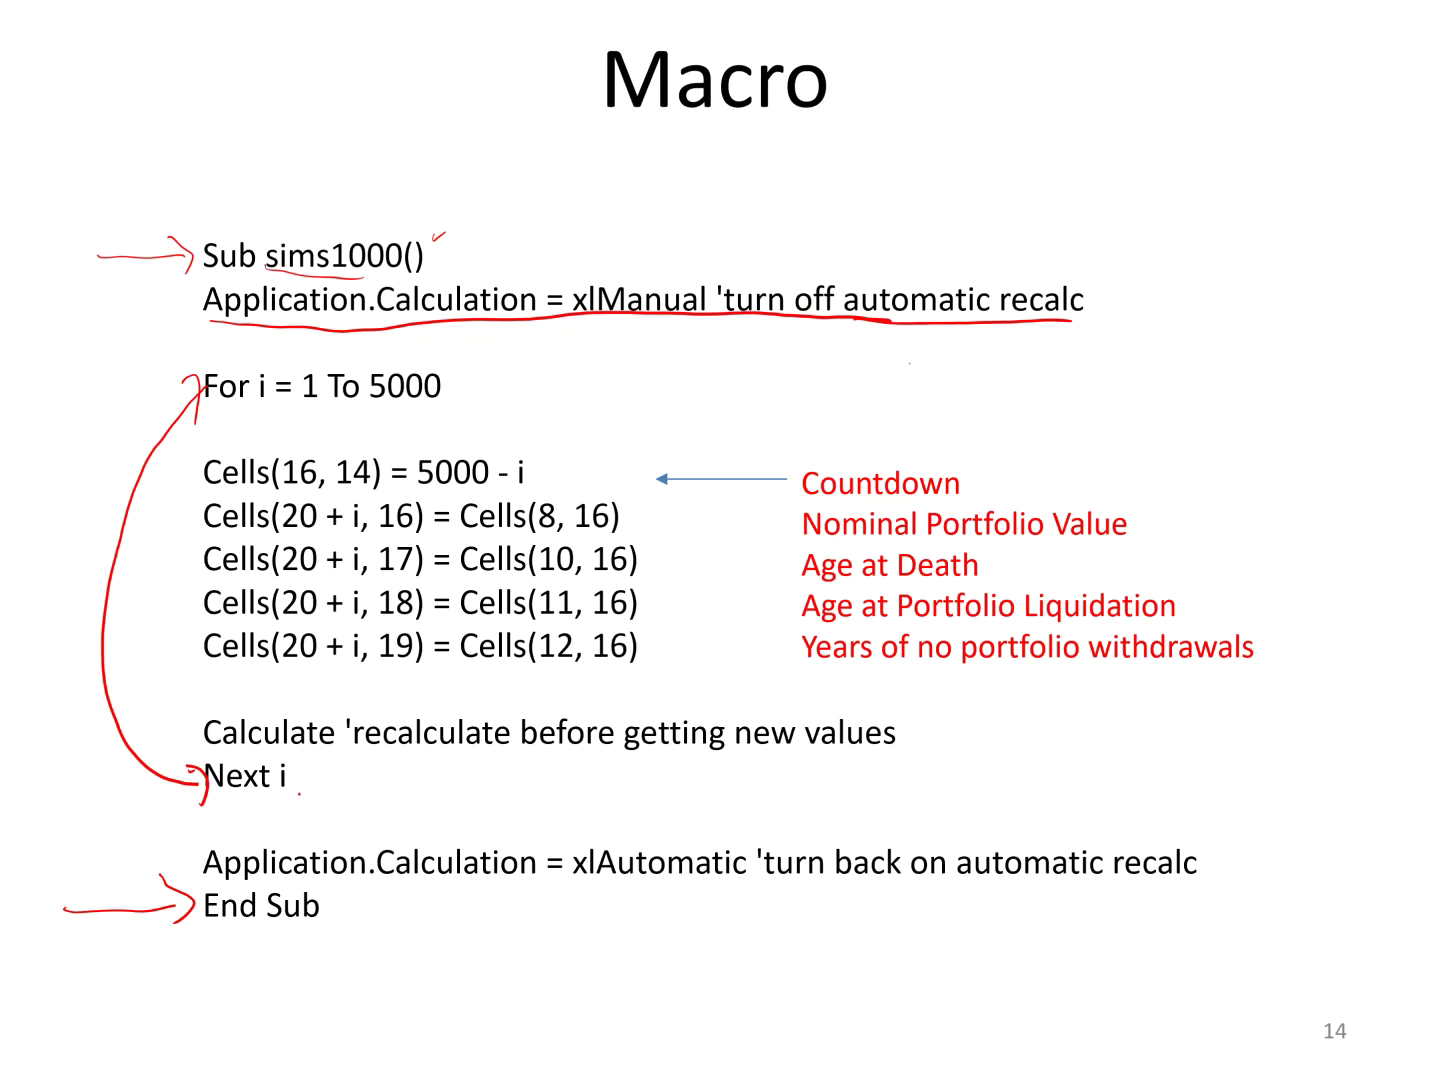
{"action": "left_click_drag", "start_coordinate": [199, 462], "coordinate": [190, 740]}
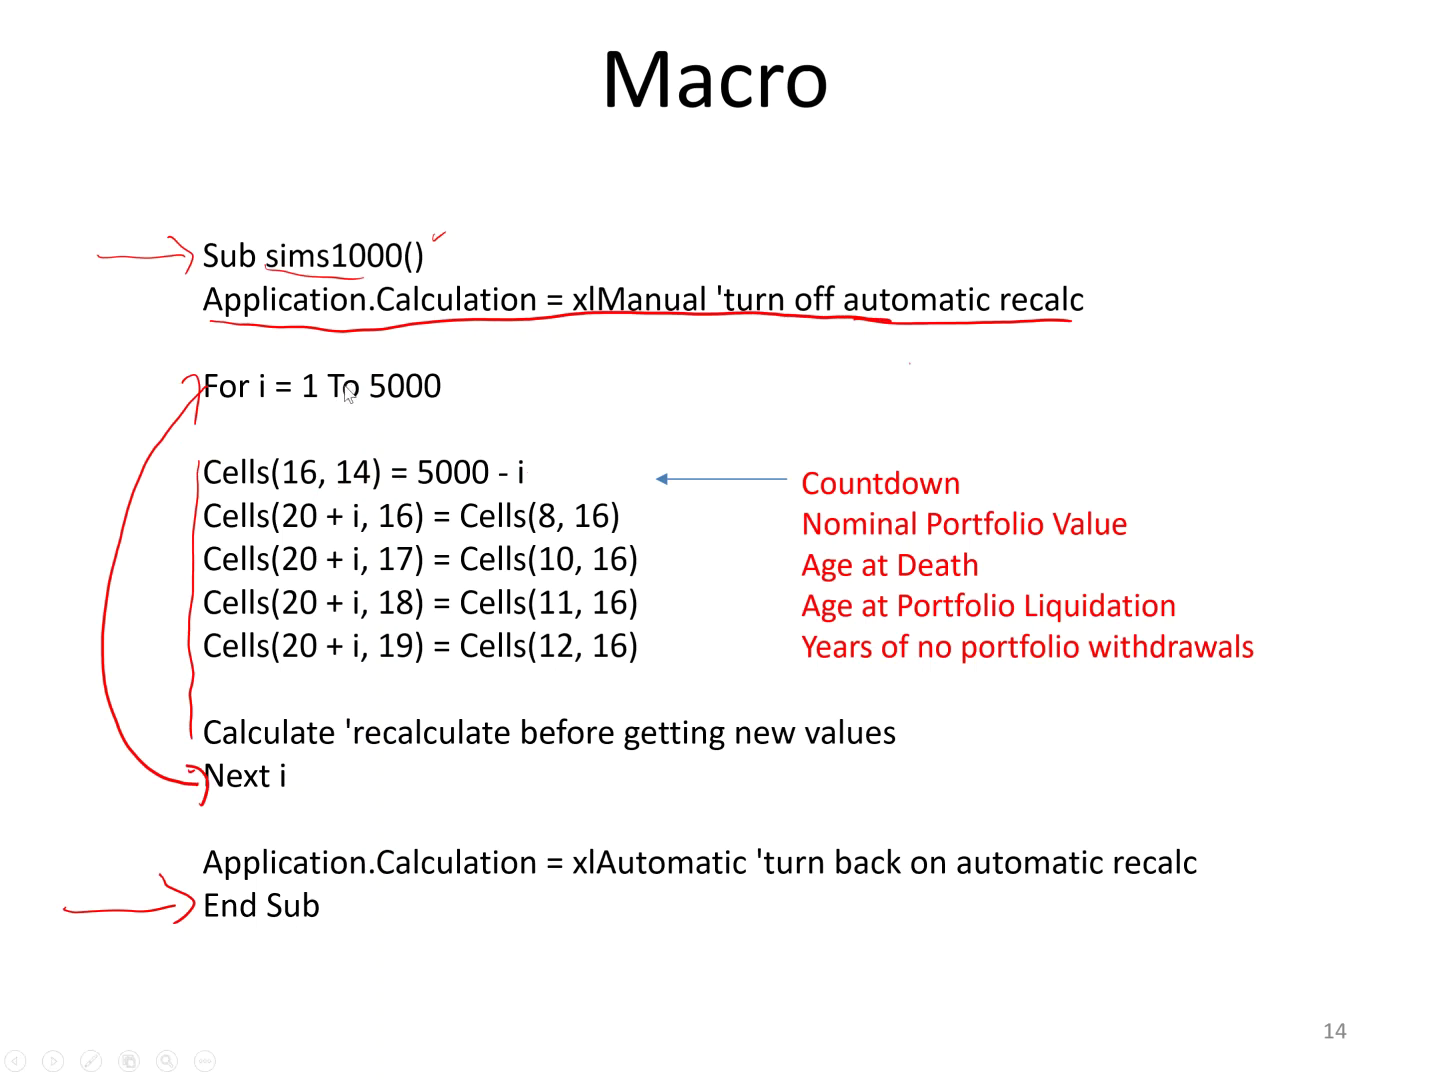
Step: Switch to Excel, select the countdown cell N16 and run the macro simulation
{"action": "key", "text": "alt+Tab"}
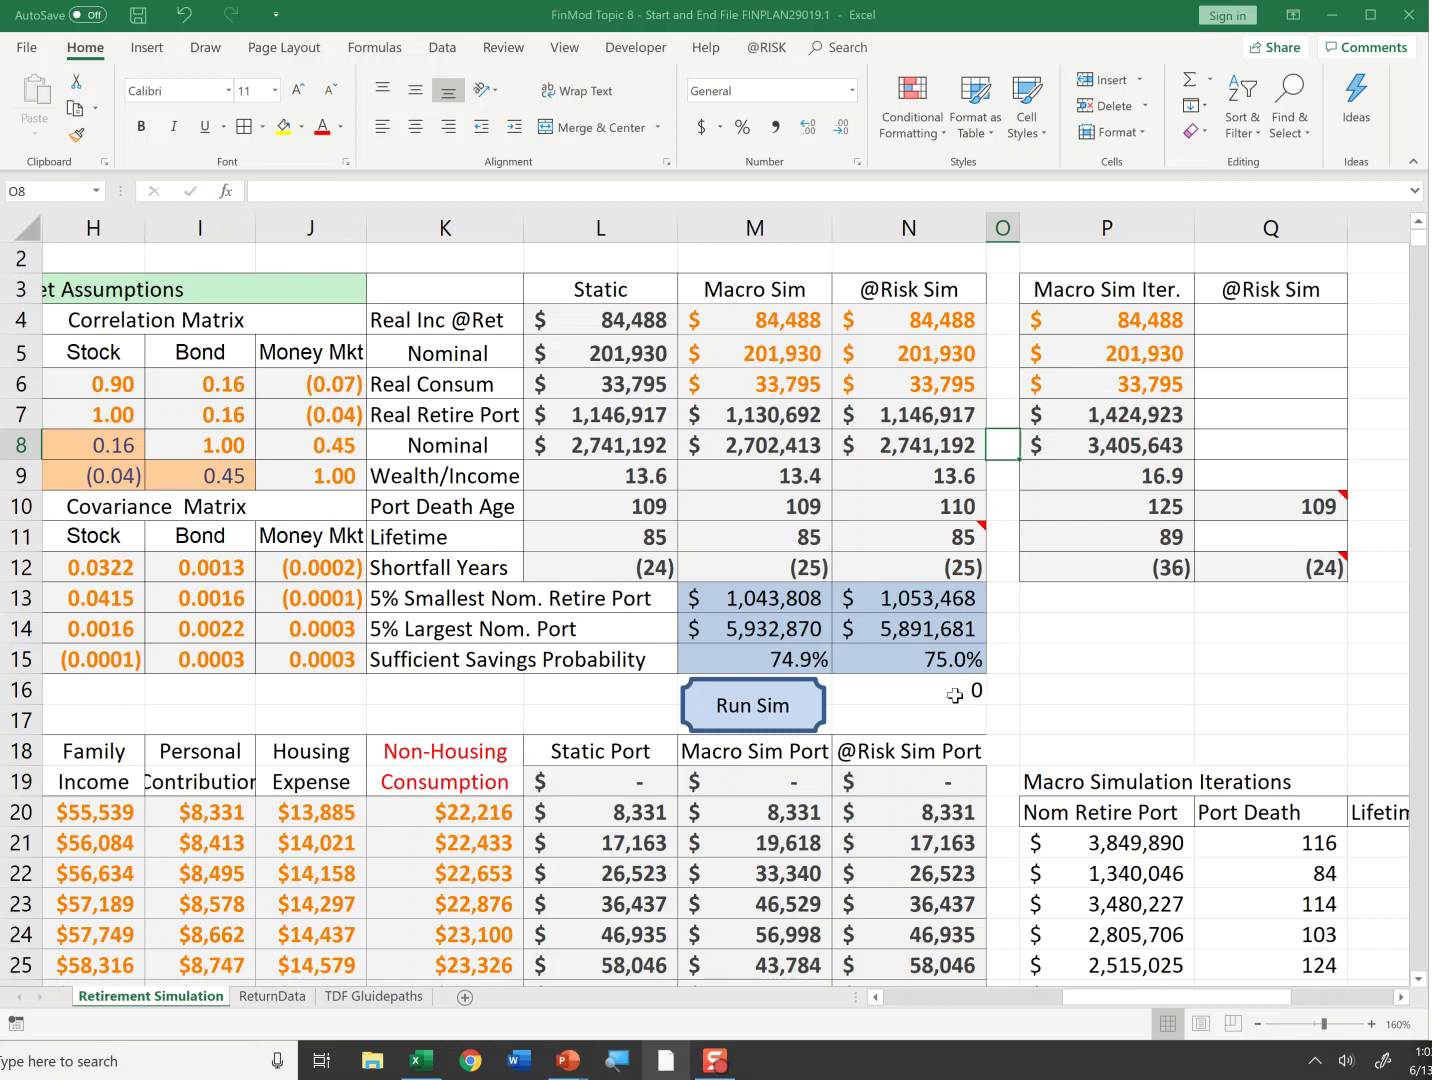
{"action": "left_click", "coordinate": [987, 692]}
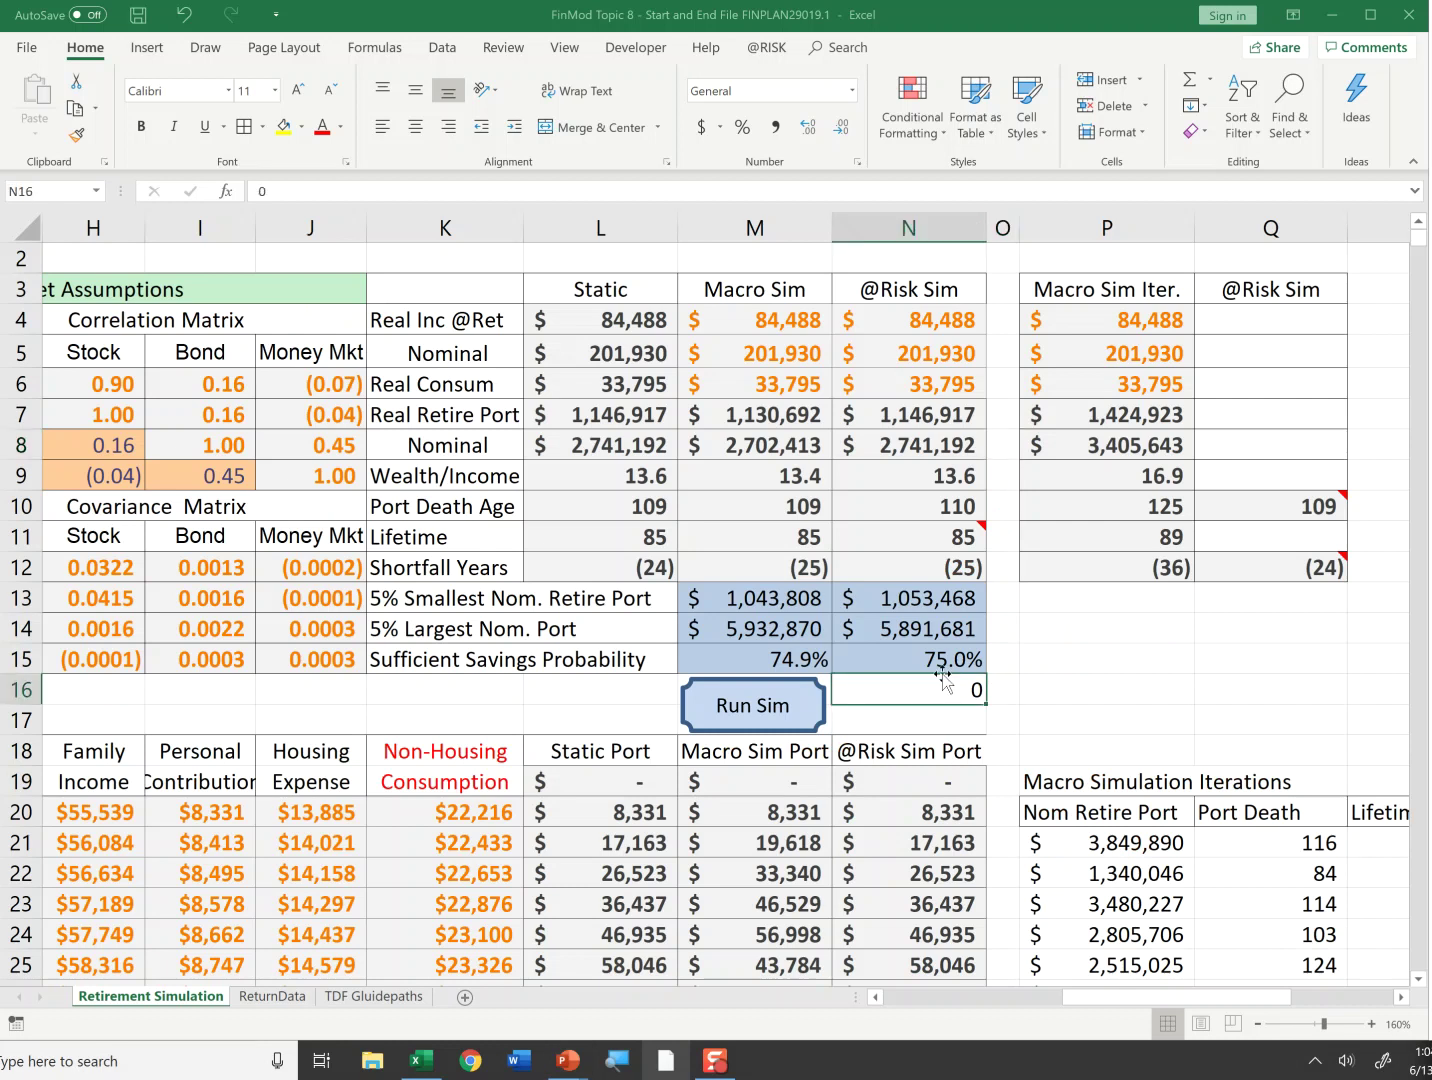
{"action": "left_click", "coordinate": [758, 711]}
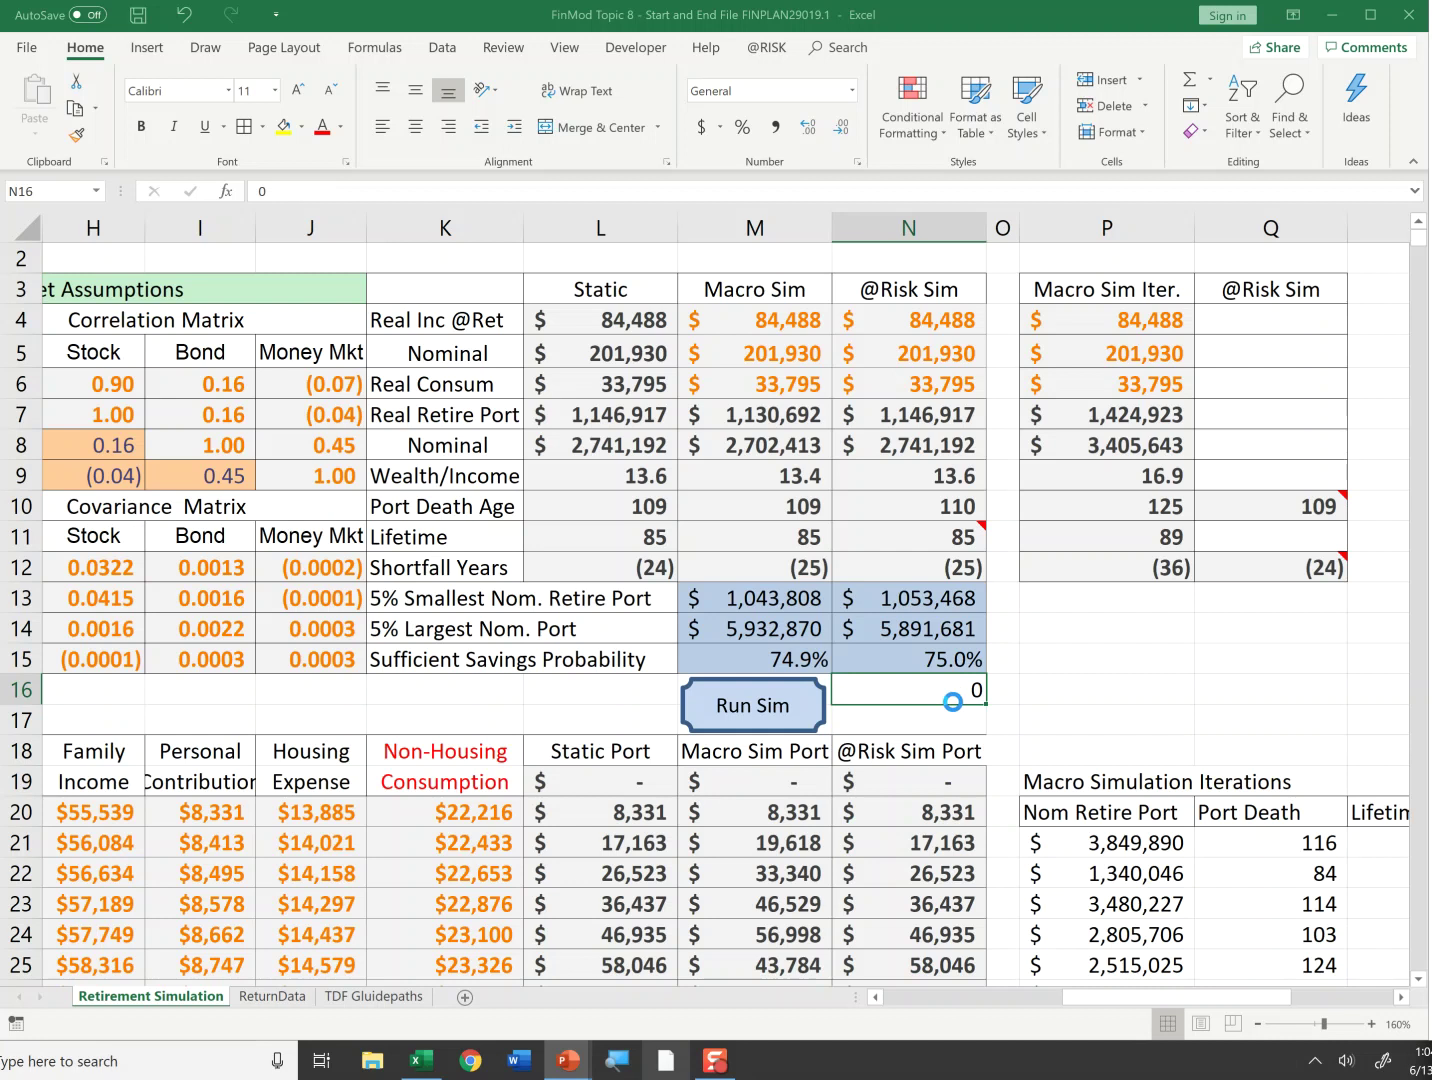
Step: Return to the Macro slide and tick the countdown line, the Cells(8, 16) line and Cells(20 + i, 17) in red ink
{"action": "mouse_move", "coordinate": [579, 1068]}
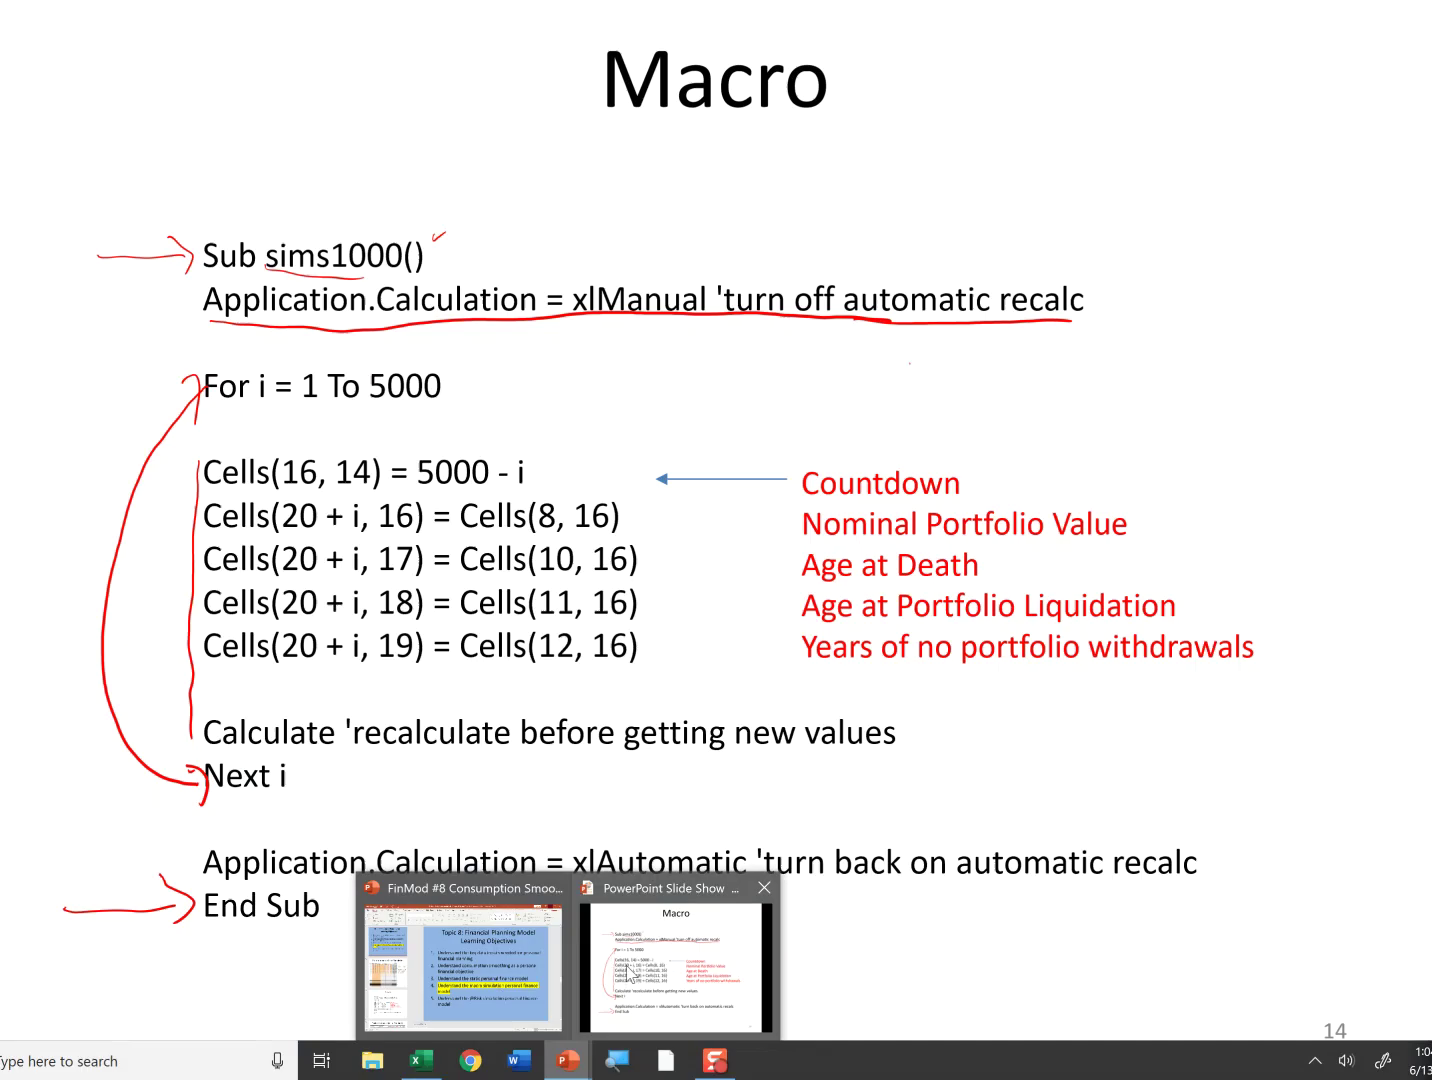
{"action": "left_click", "coordinate": [630, 976]}
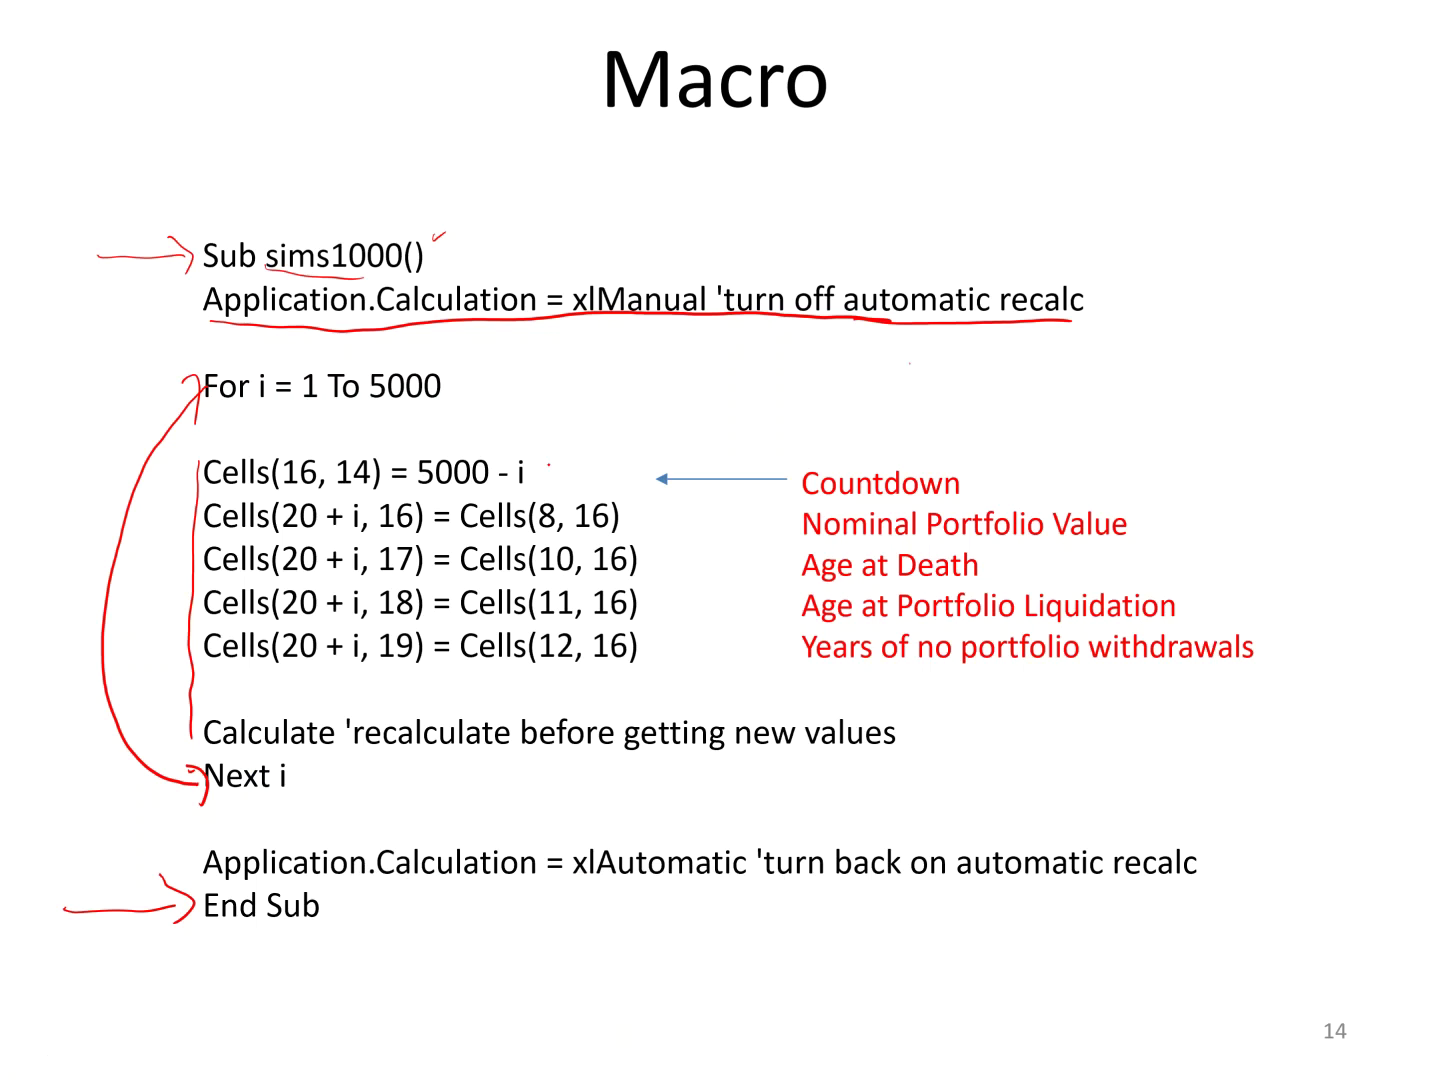
{"action": "left_click_drag", "start_coordinate": [545, 462], "coordinate": [547, 474]}
{"action": "left_click_drag", "start_coordinate": [636, 508], "coordinate": [679, 494]}
{"action": "left_click_drag", "start_coordinate": [636, 512], "coordinate": [678, 494]}
{"action": "left_click_drag", "start_coordinate": [424, 545], "coordinate": [437, 538]}
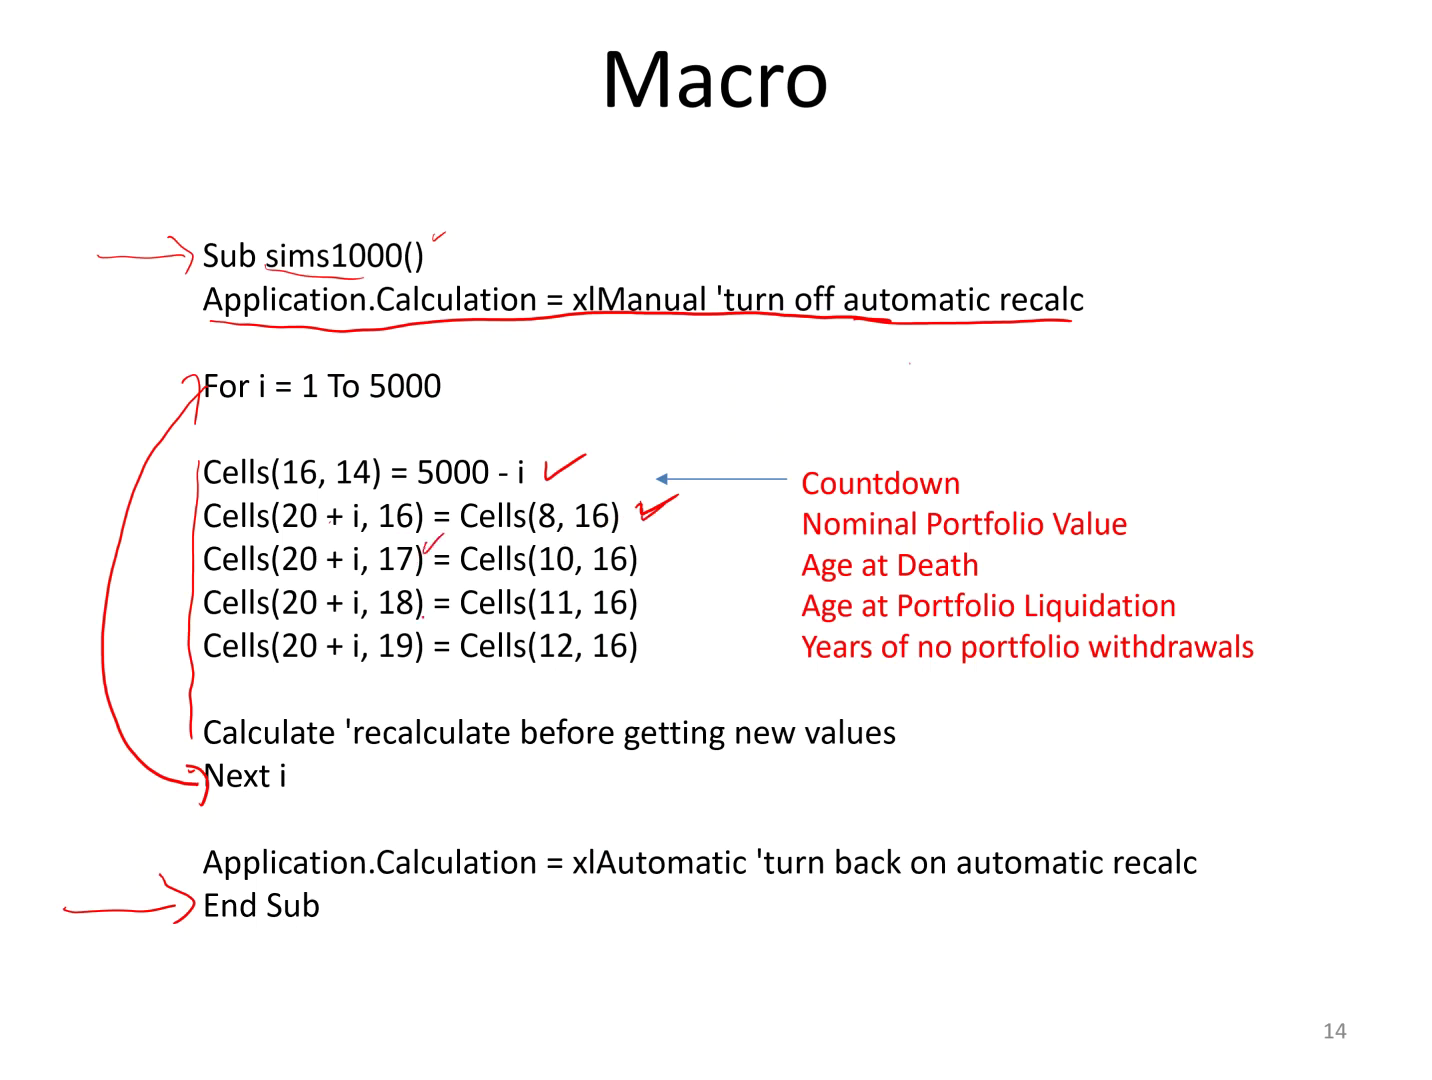
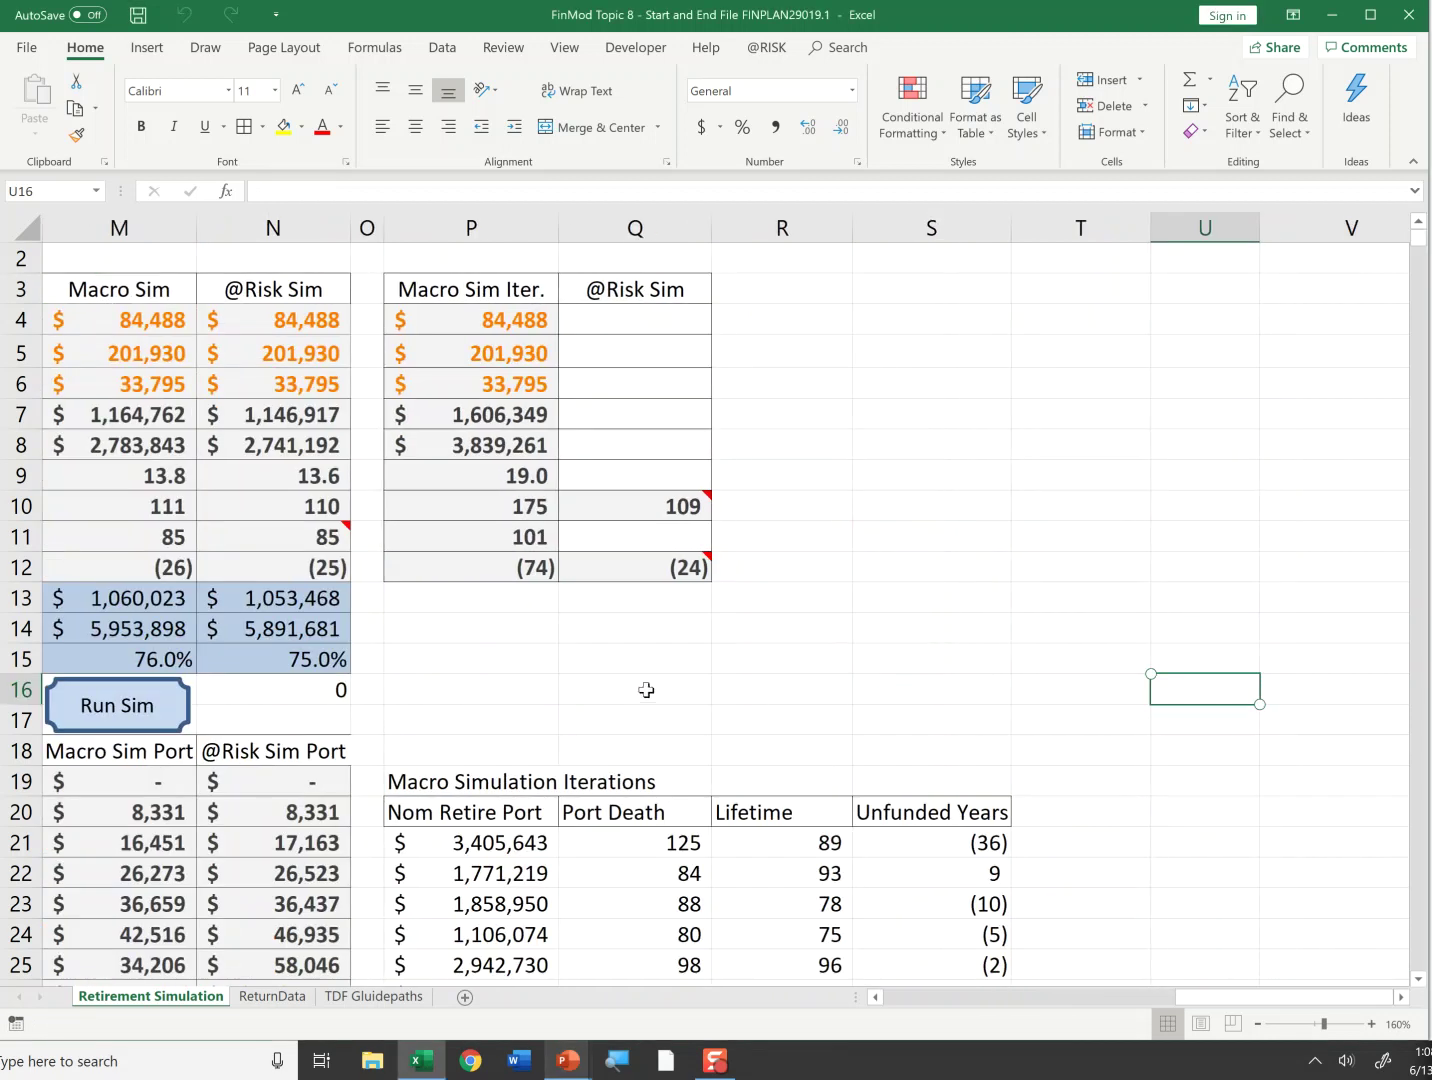
{"action": "left_click", "coordinate": [646, 690]}
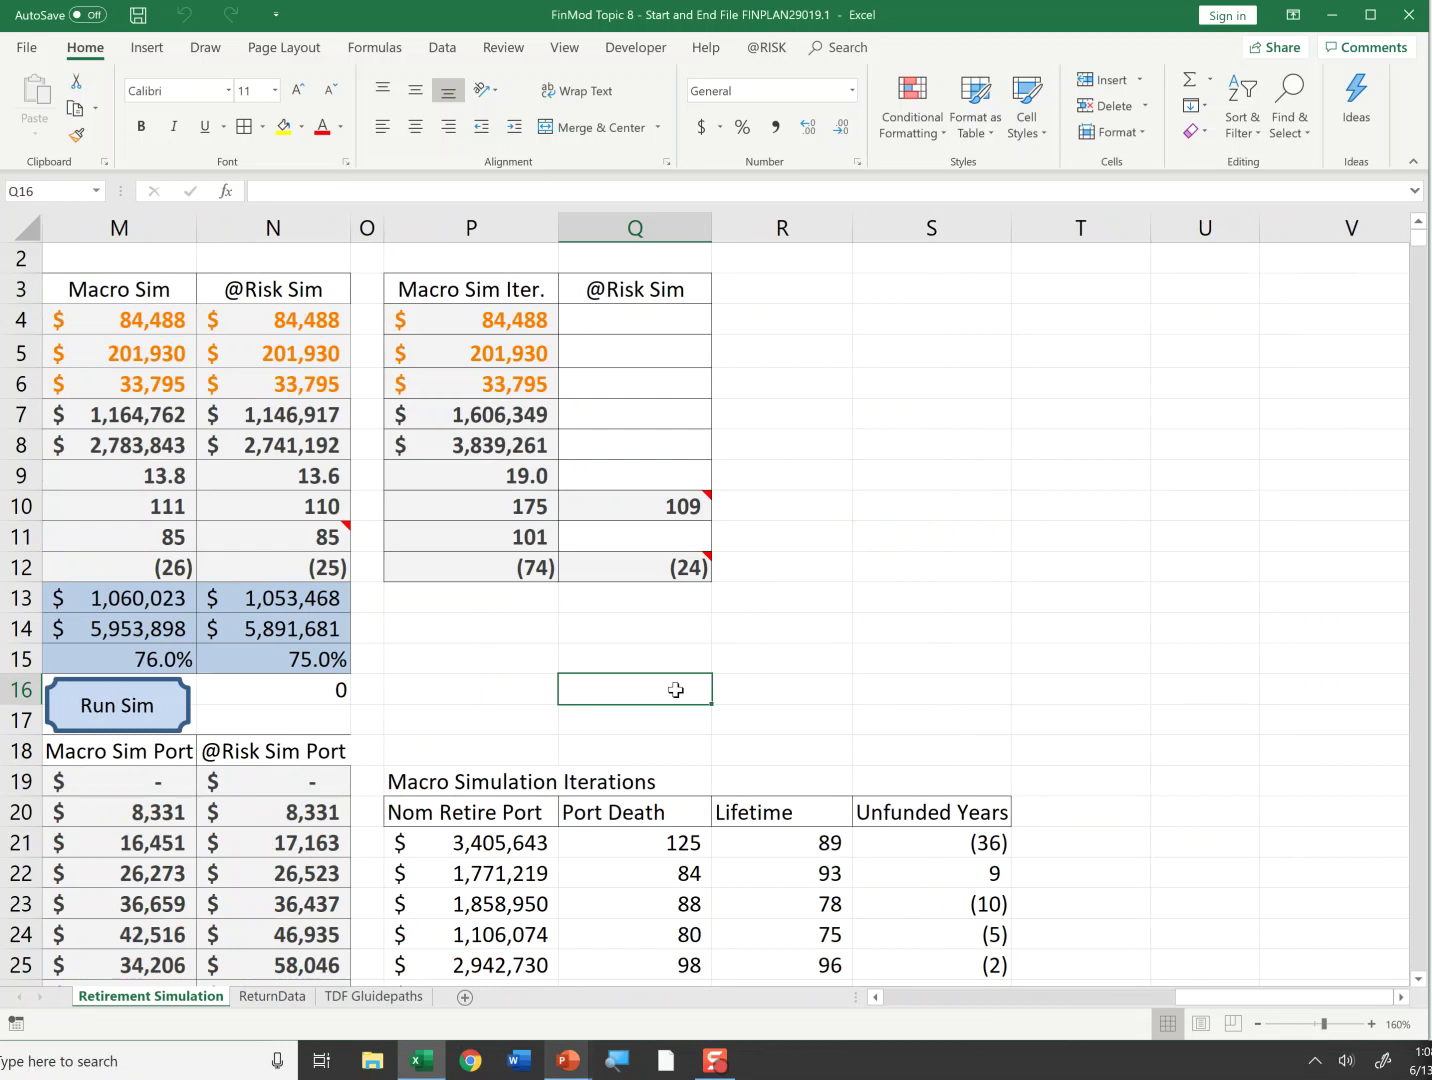
{"action": "scroll", "coordinate": [676, 691], "scroll_direction": "down", "scroll_amount": 5}
{"action": "scroll", "coordinate": [511, 500], "scroll_direction": "up", "scroll_amount": 5}
{"action": "left_click_drag", "start_coordinate": [300, 545], "coordinate": [201, 540]}
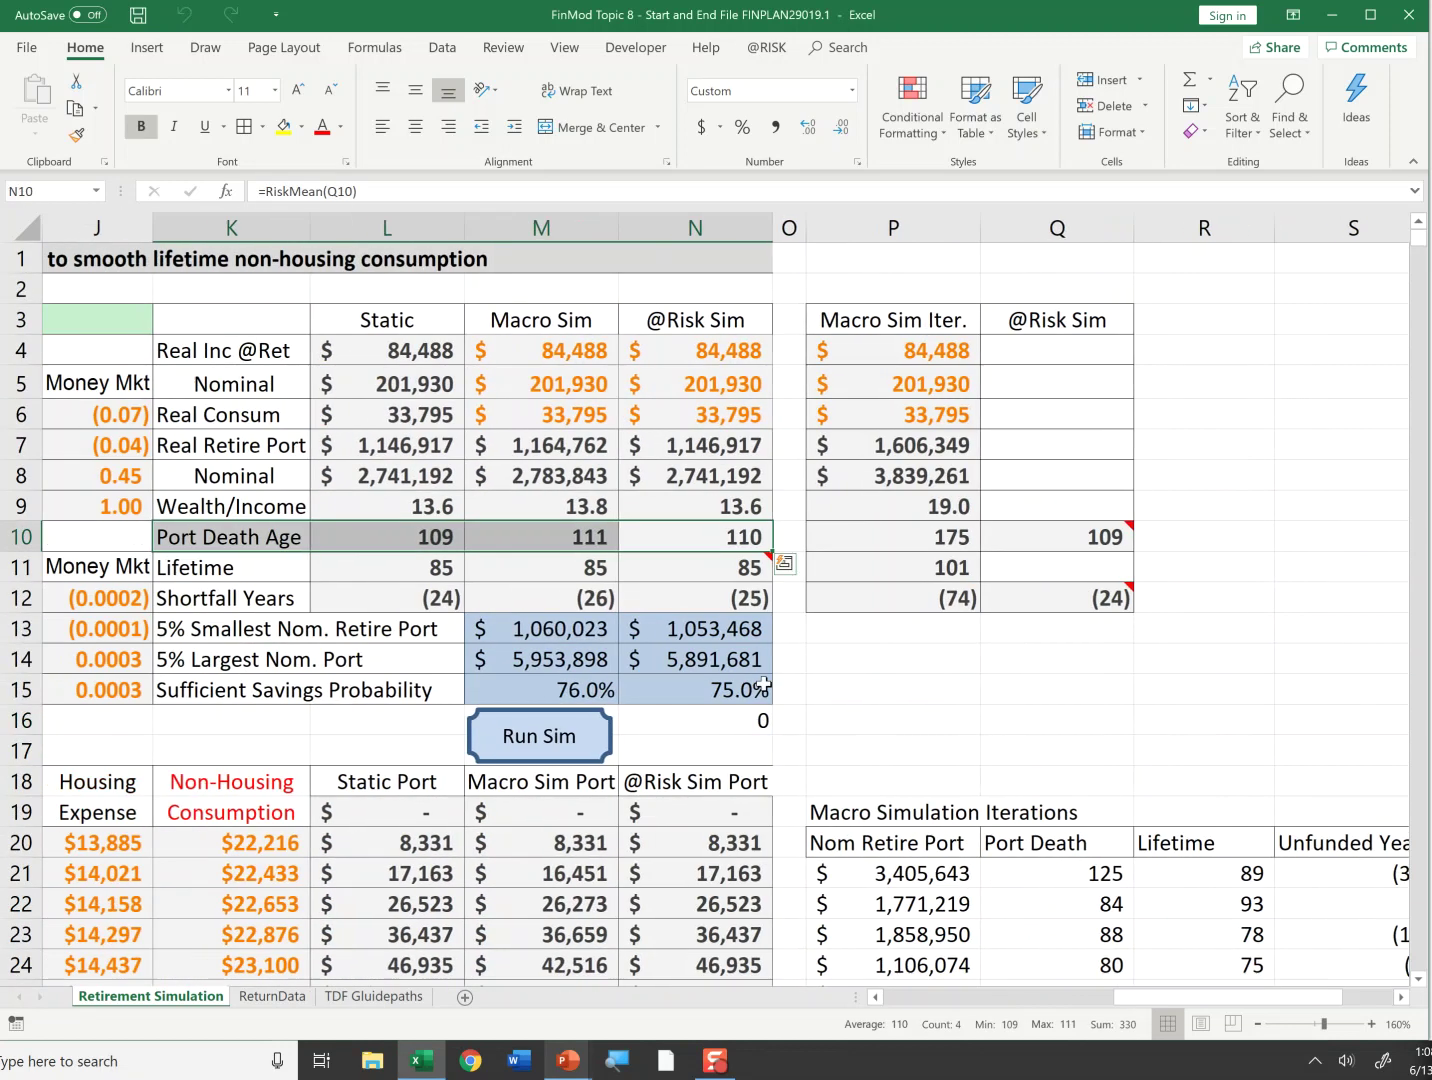
{"action": "left_click", "coordinate": [872, 689]}
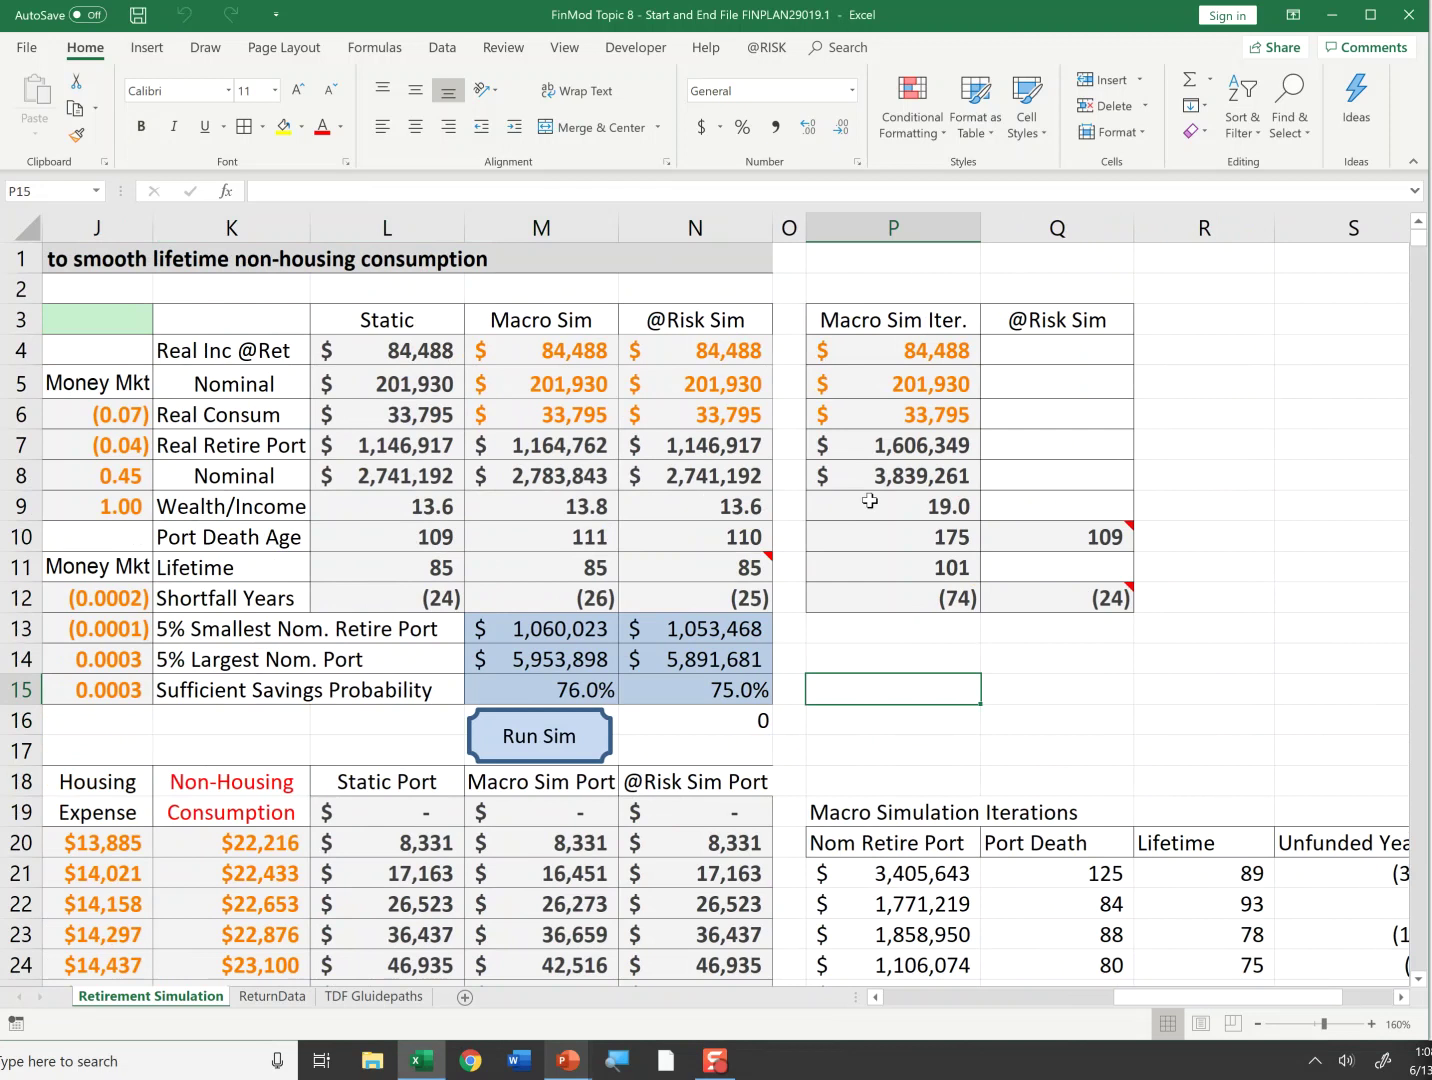
{"action": "left_click", "coordinate": [749, 514]}
{"action": "key", "text": "F2"}
{"action": "key", "text": "Return"}
{"action": "key", "text": "F2"}
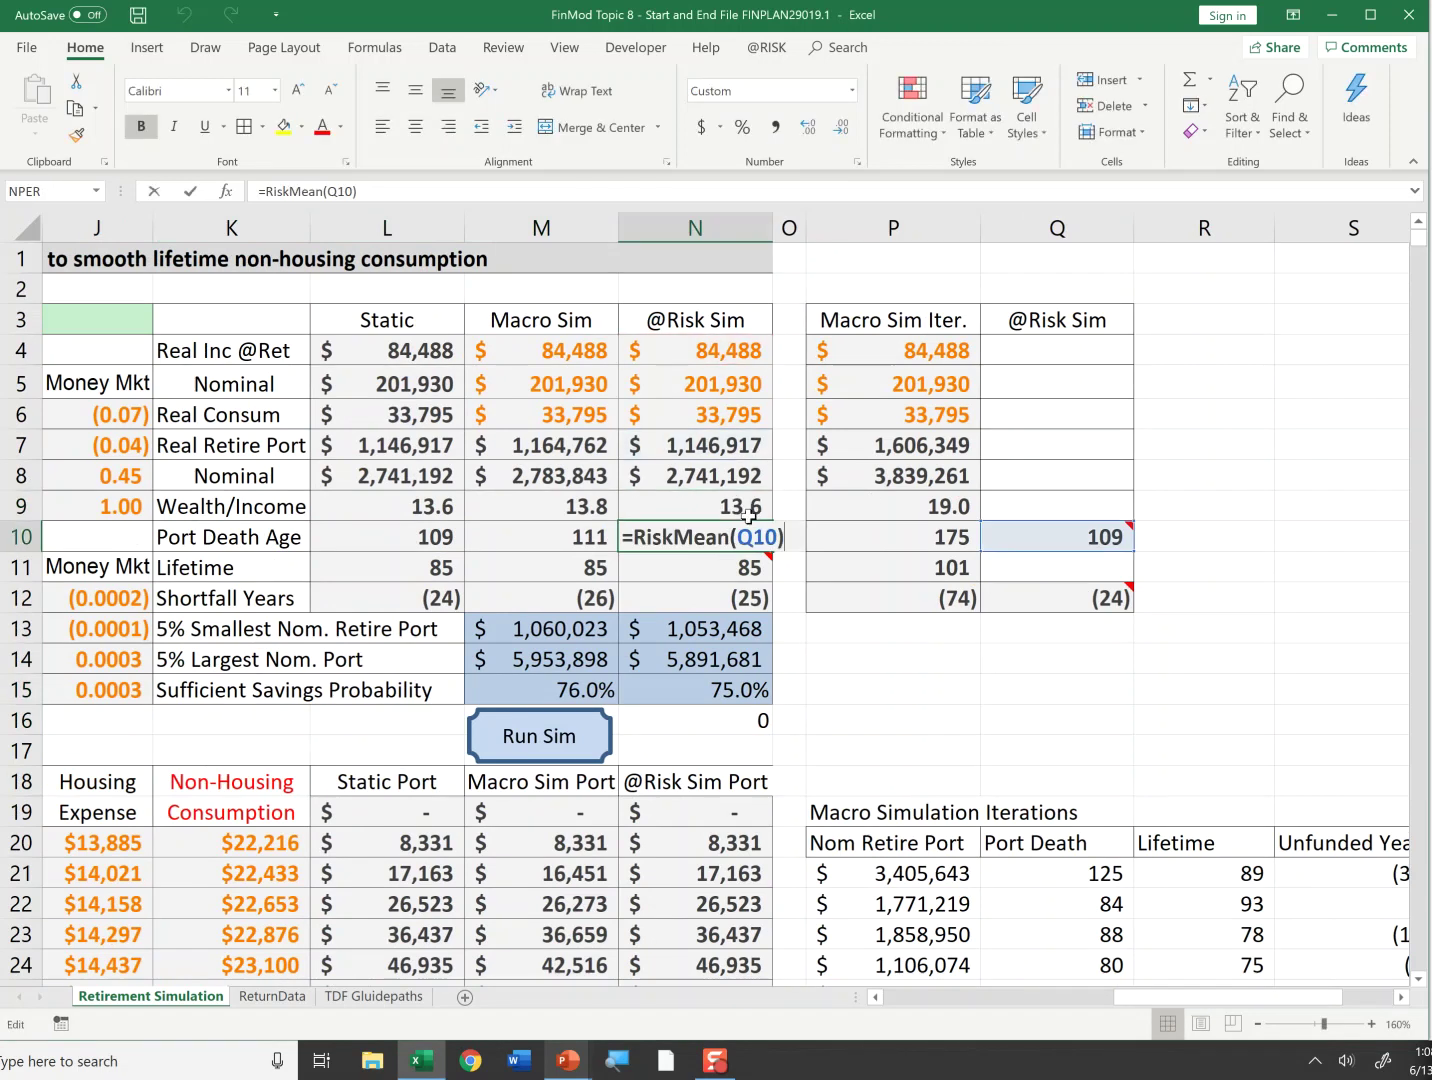
{"action": "key", "text": "Escape"}
{"action": "key", "text": "Left"}
{"action": "key", "text": "F2"}
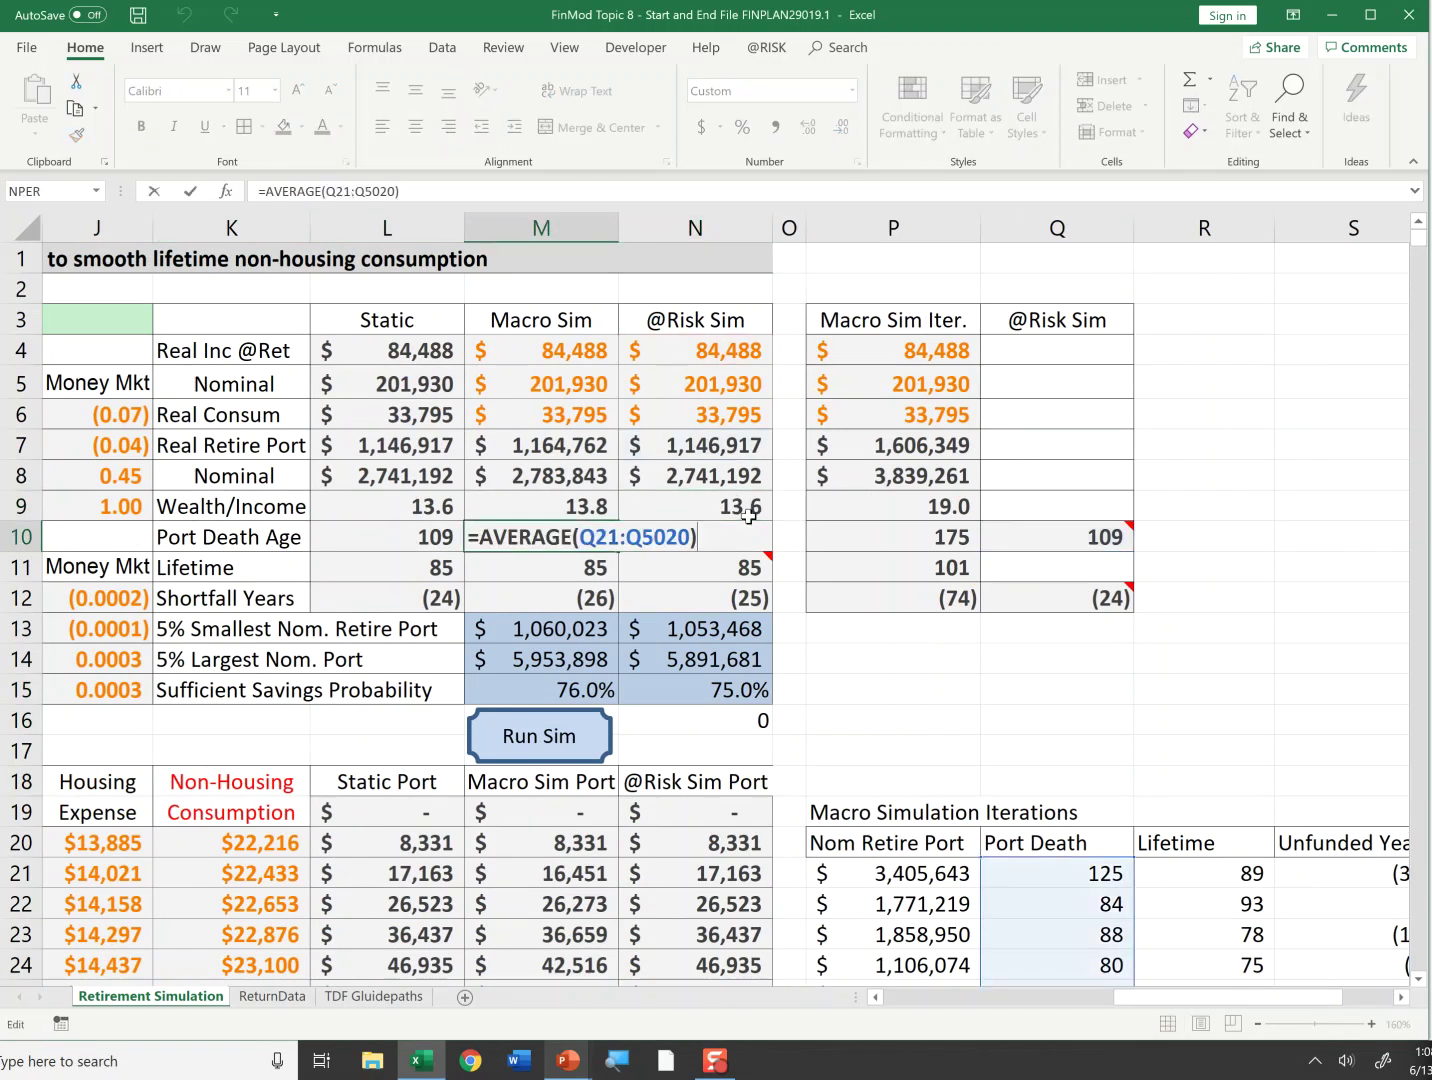
{"action": "key", "text": "Escape"}
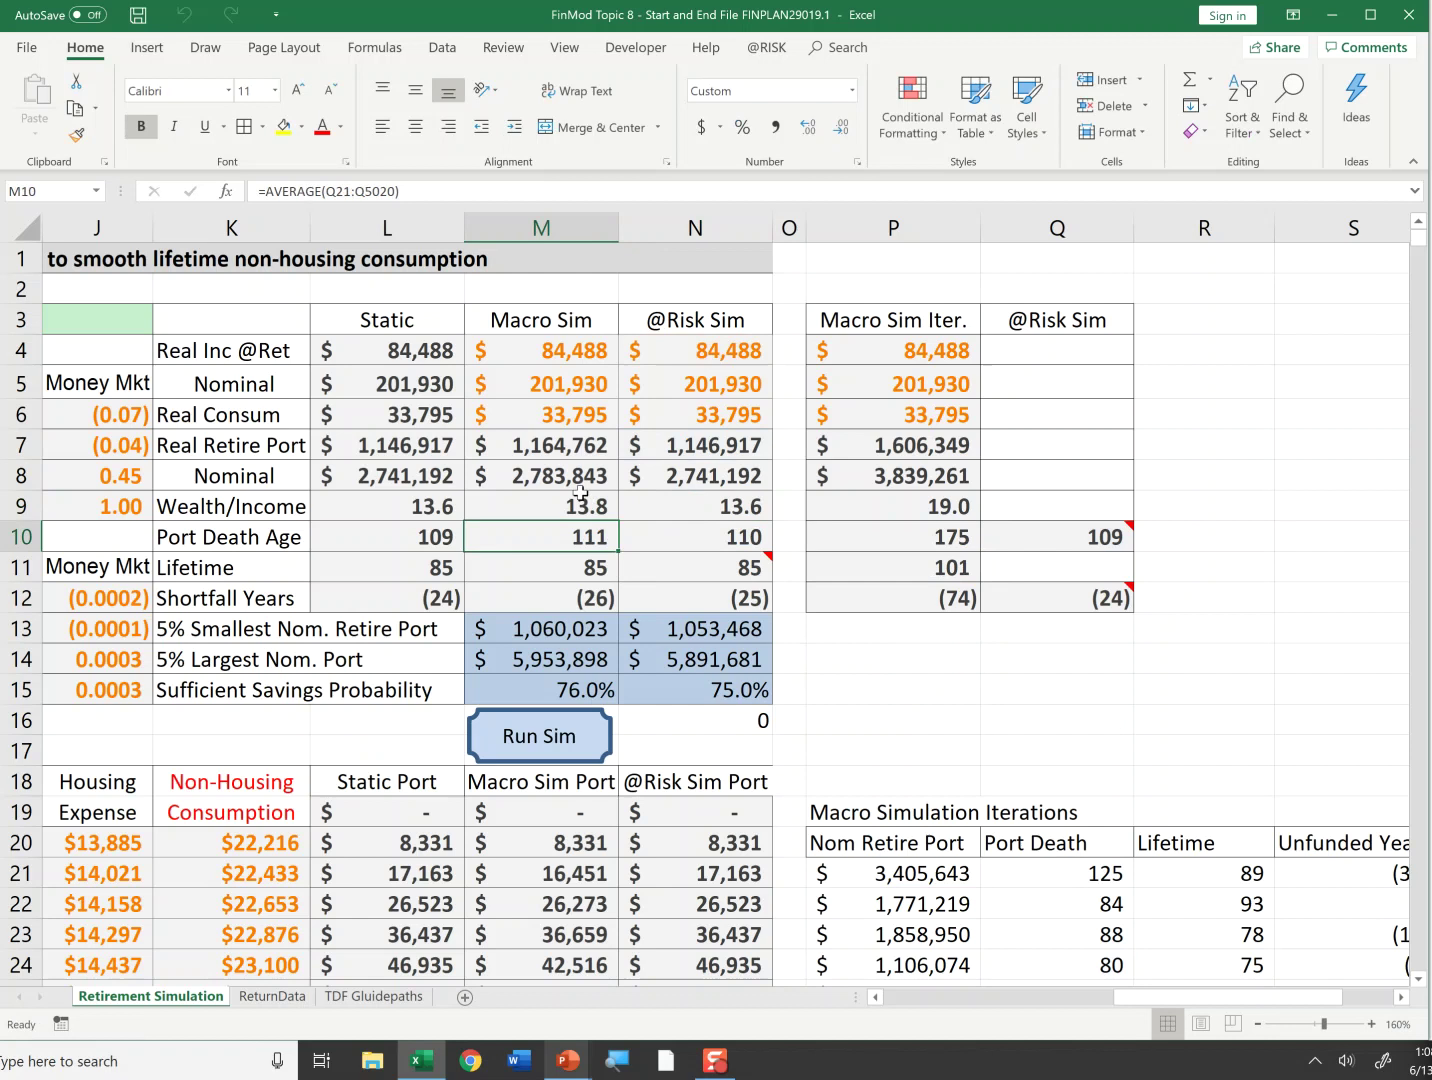
Step: Inspect the Macro Sim nominal portfolio formula in M8 and compare it with the Static value by highlighting L8:M8
{"action": "key", "text": "Up"}
{"action": "key", "text": "Up"}
{"action": "key", "text": "F2"}
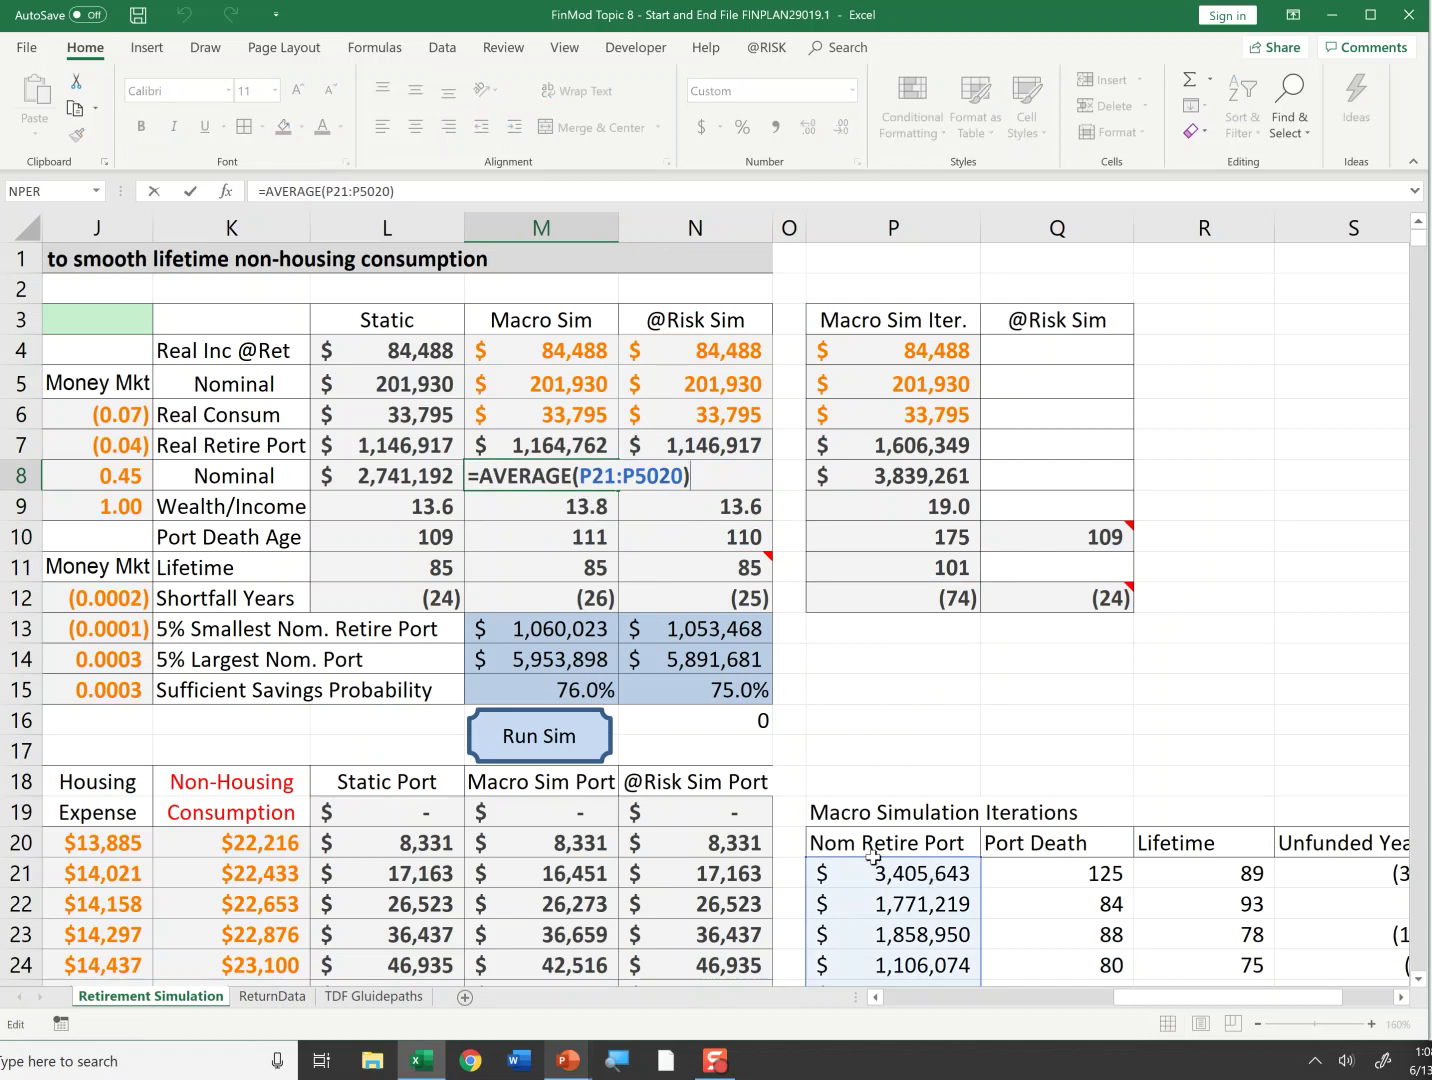
{"action": "key", "text": "Escape"}
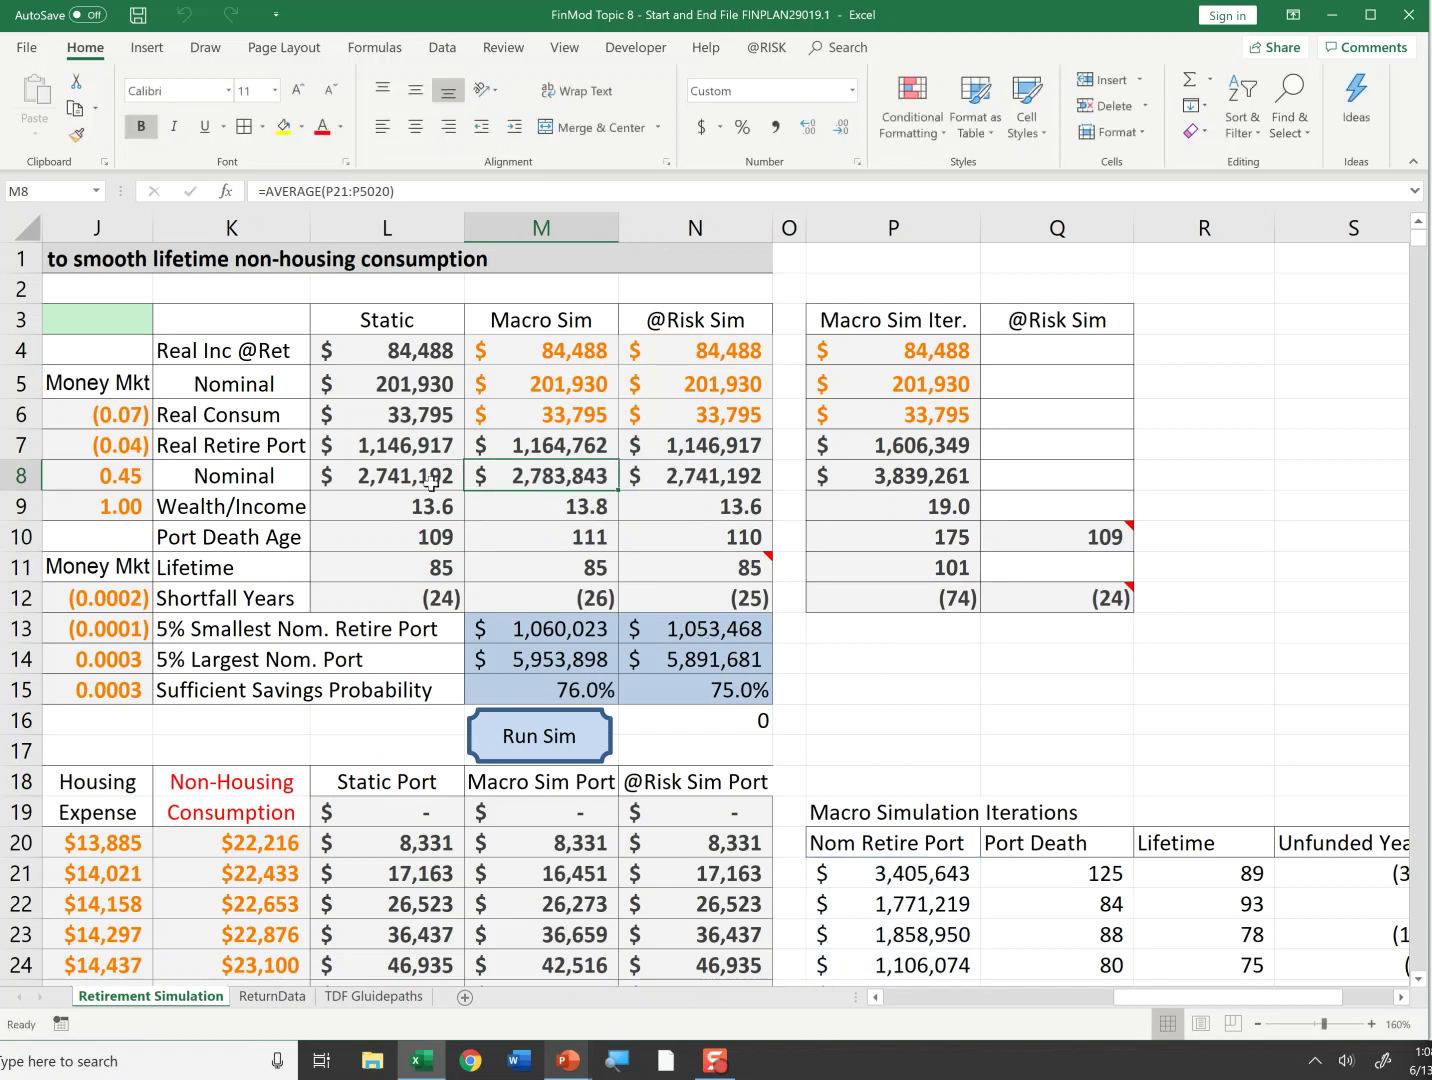
{"action": "left_click_drag", "start_coordinate": [365, 476], "coordinate": [559, 470]}
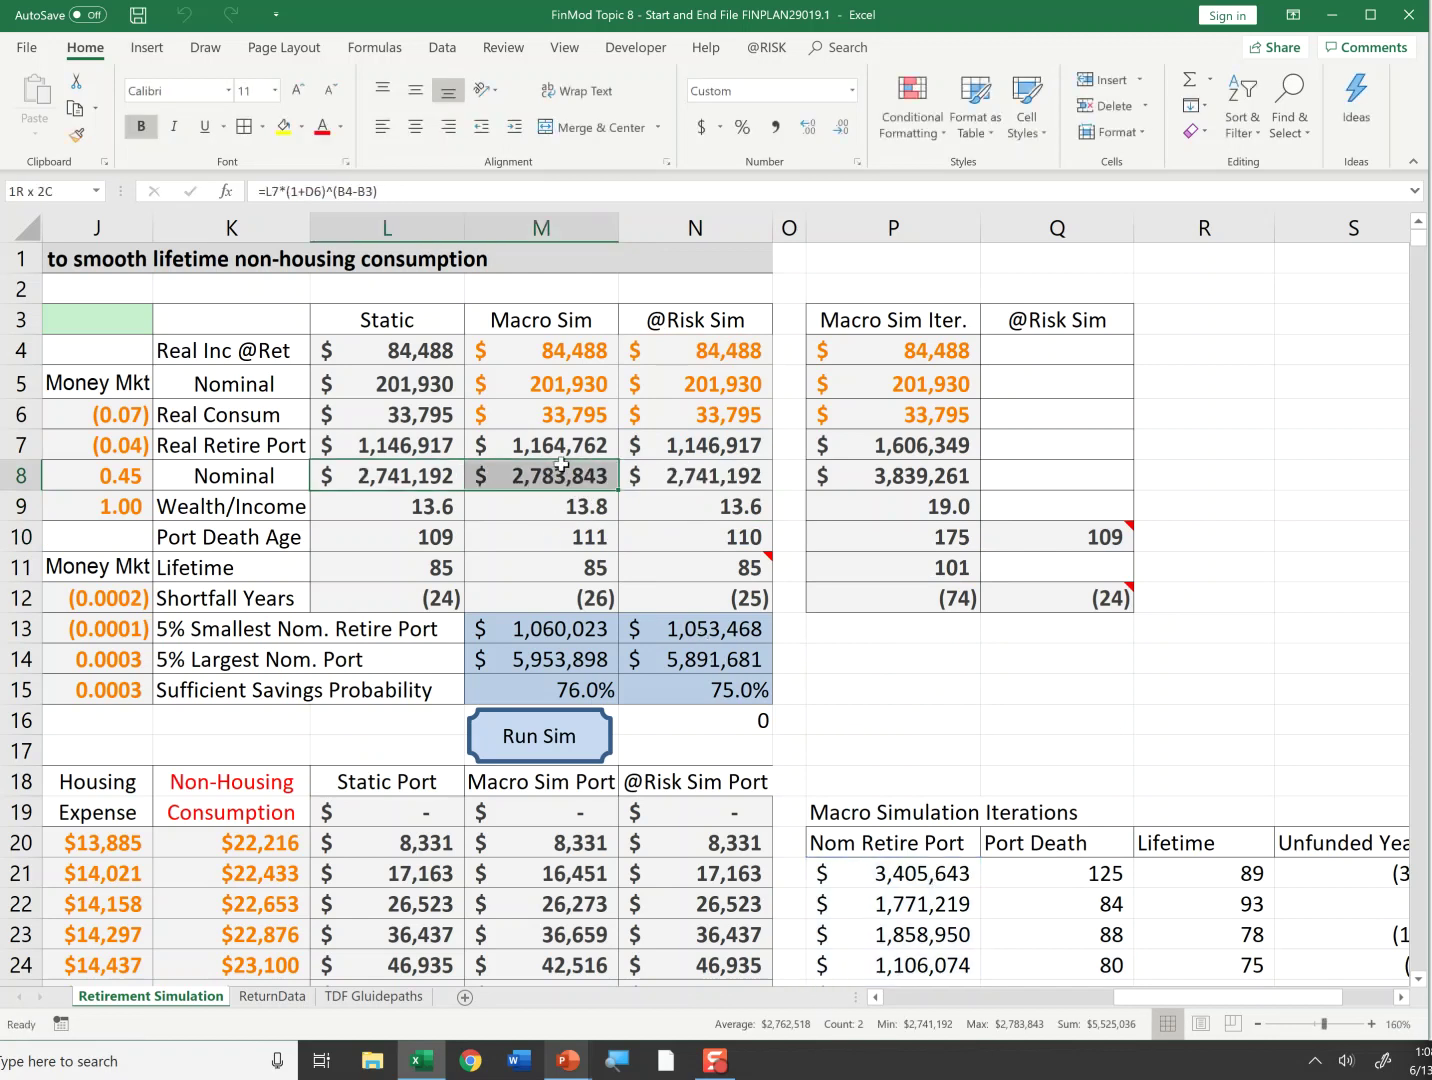
{"action": "left_click", "coordinate": [573, 482]}
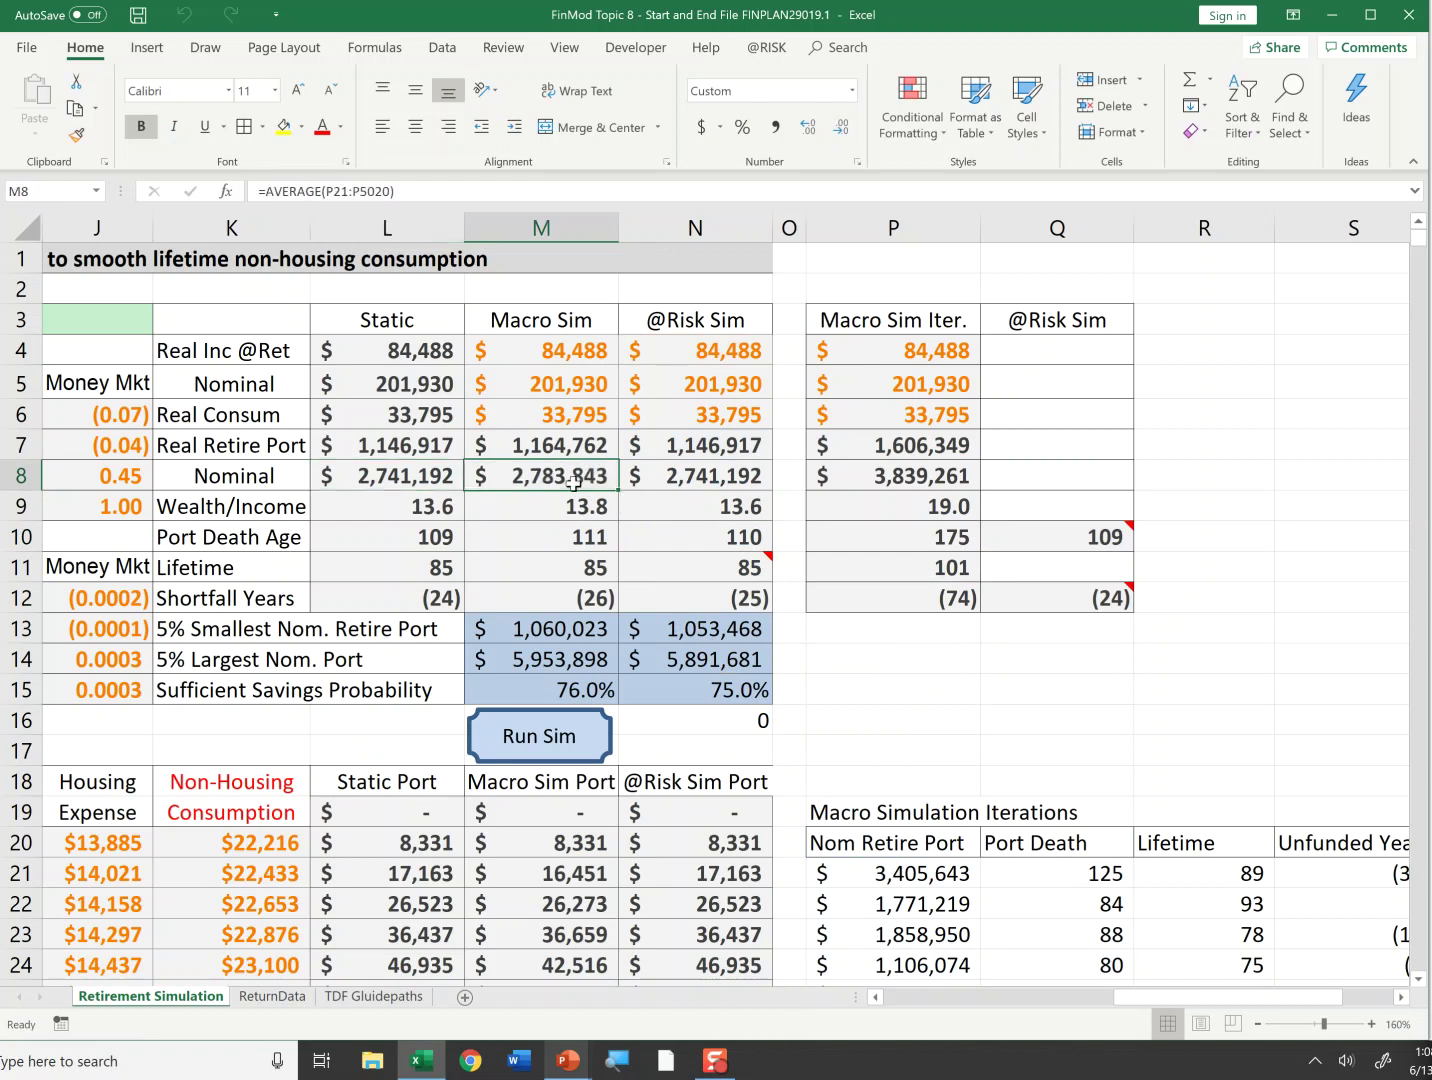
{"action": "left_click_drag", "start_coordinate": [390, 480], "coordinate": [540, 475]}
{"action": "left_click", "coordinate": [541, 476]}
Step: Inspect the Macro Sim Real Retire Port formula in M7 and the Wealth/Income cell M9
{"action": "double_click", "coordinate": [546, 450]}
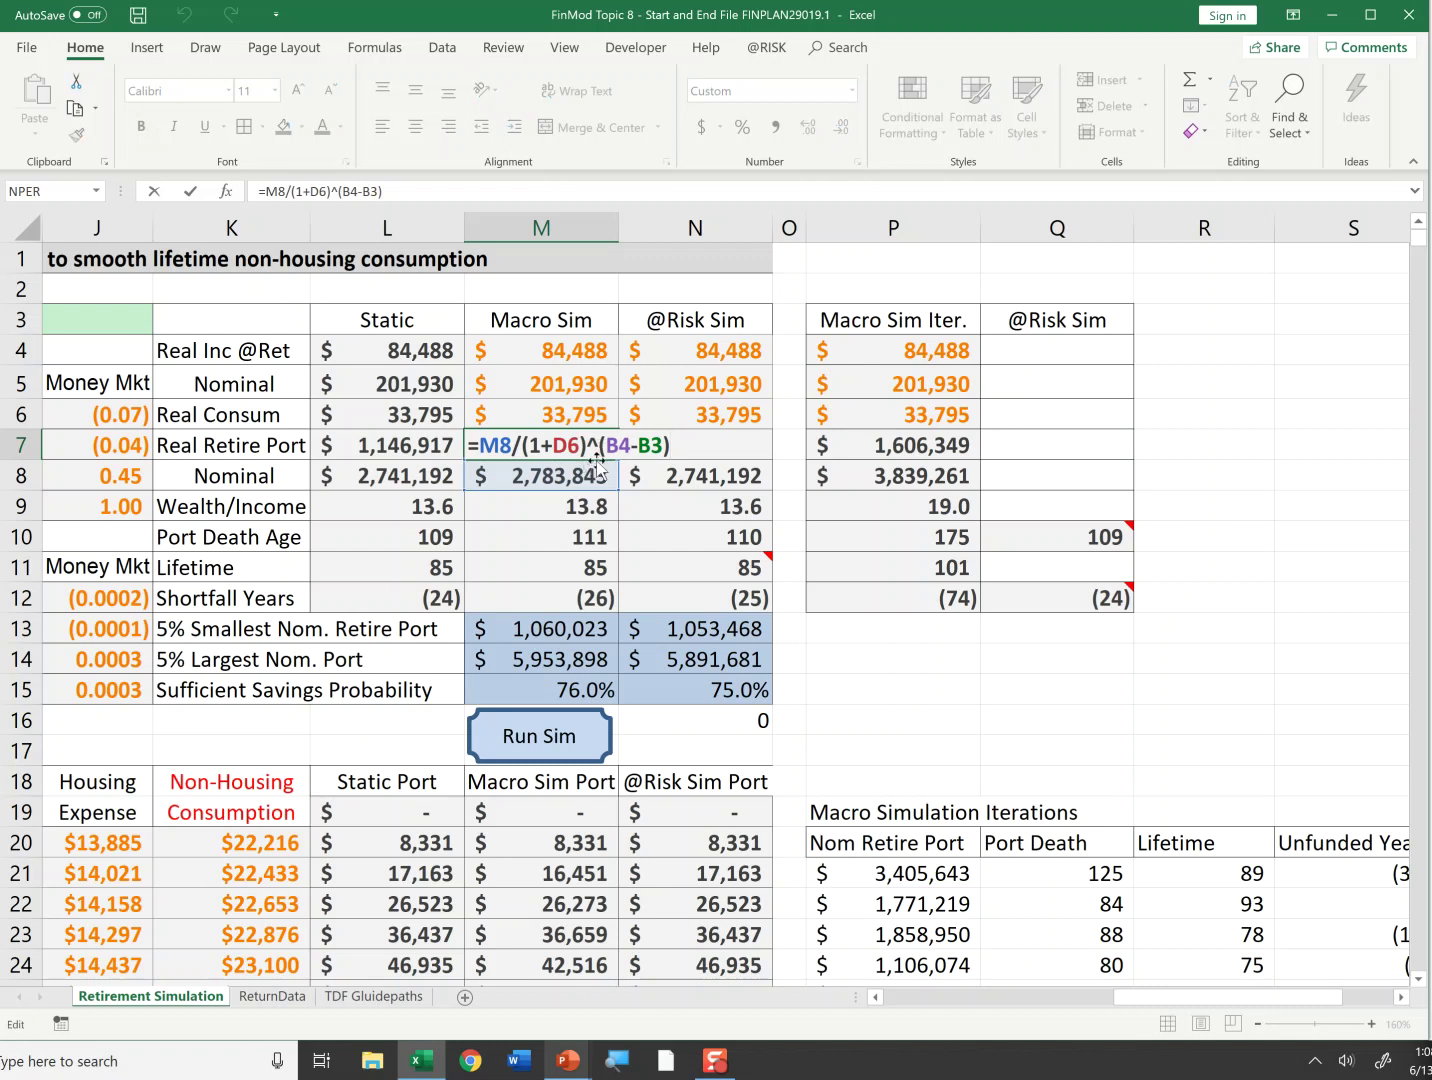
{"action": "key", "text": "Escape"}
{"action": "left_click", "coordinate": [575, 504]}
Step: Trace the Macro Sim Port Death Age average in M10 to its iteration range and compare it with the Static age in L10
{"action": "left_click", "coordinate": [572, 538]}
{"action": "double_click", "coordinate": [571, 538]}
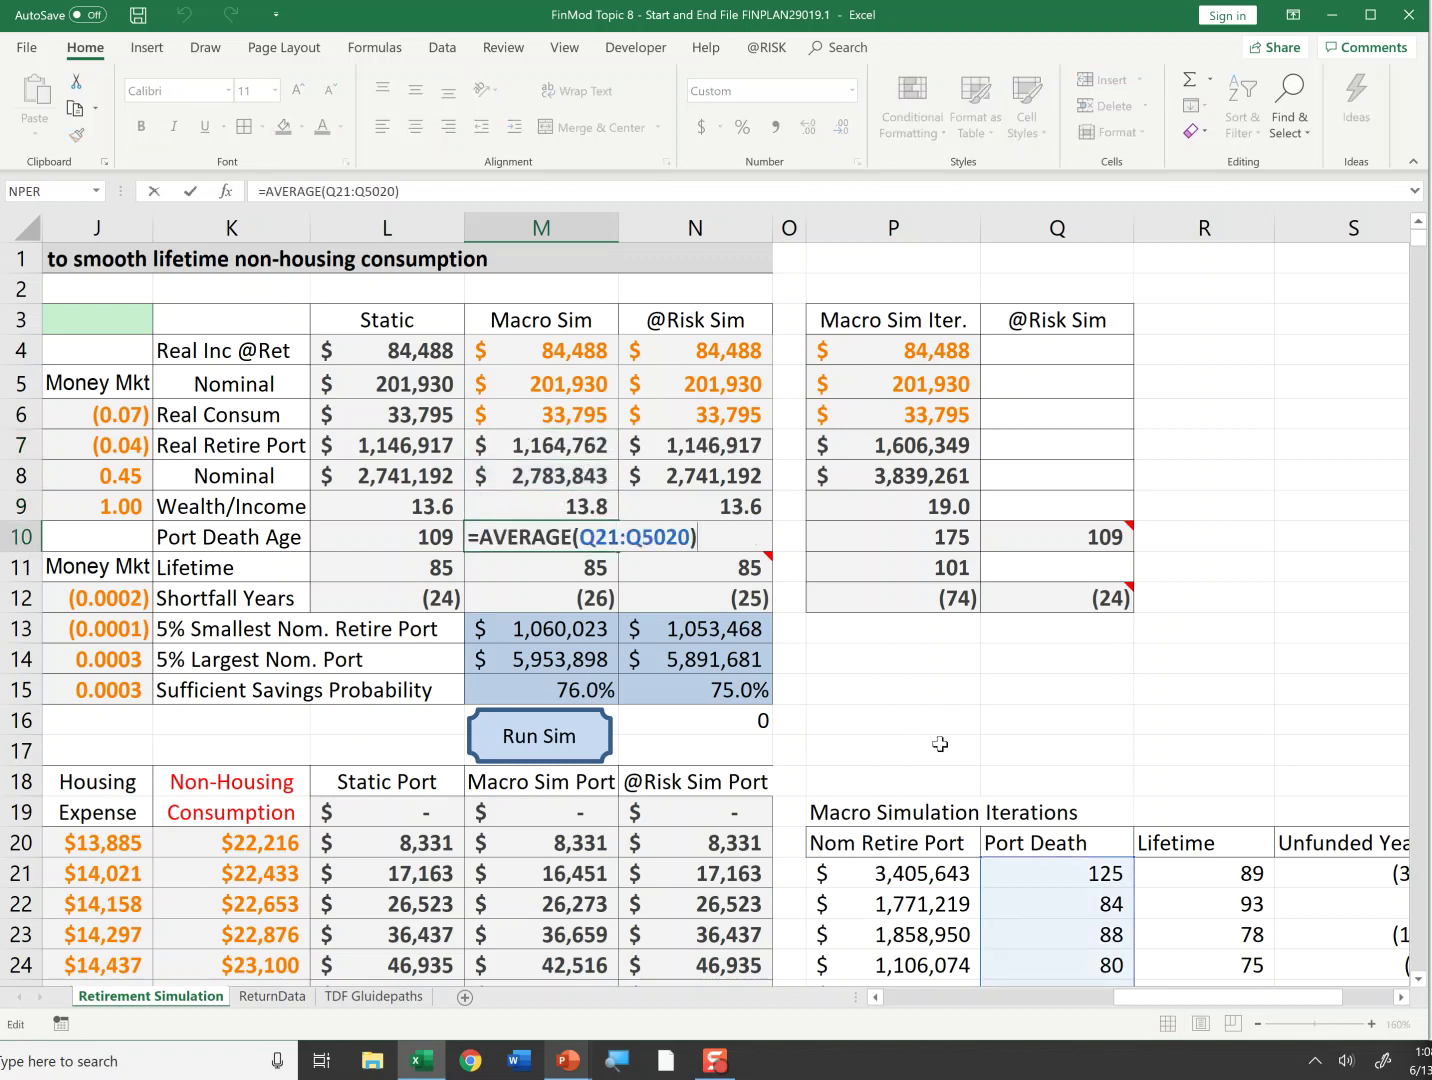
{"action": "key", "text": "Escape"}
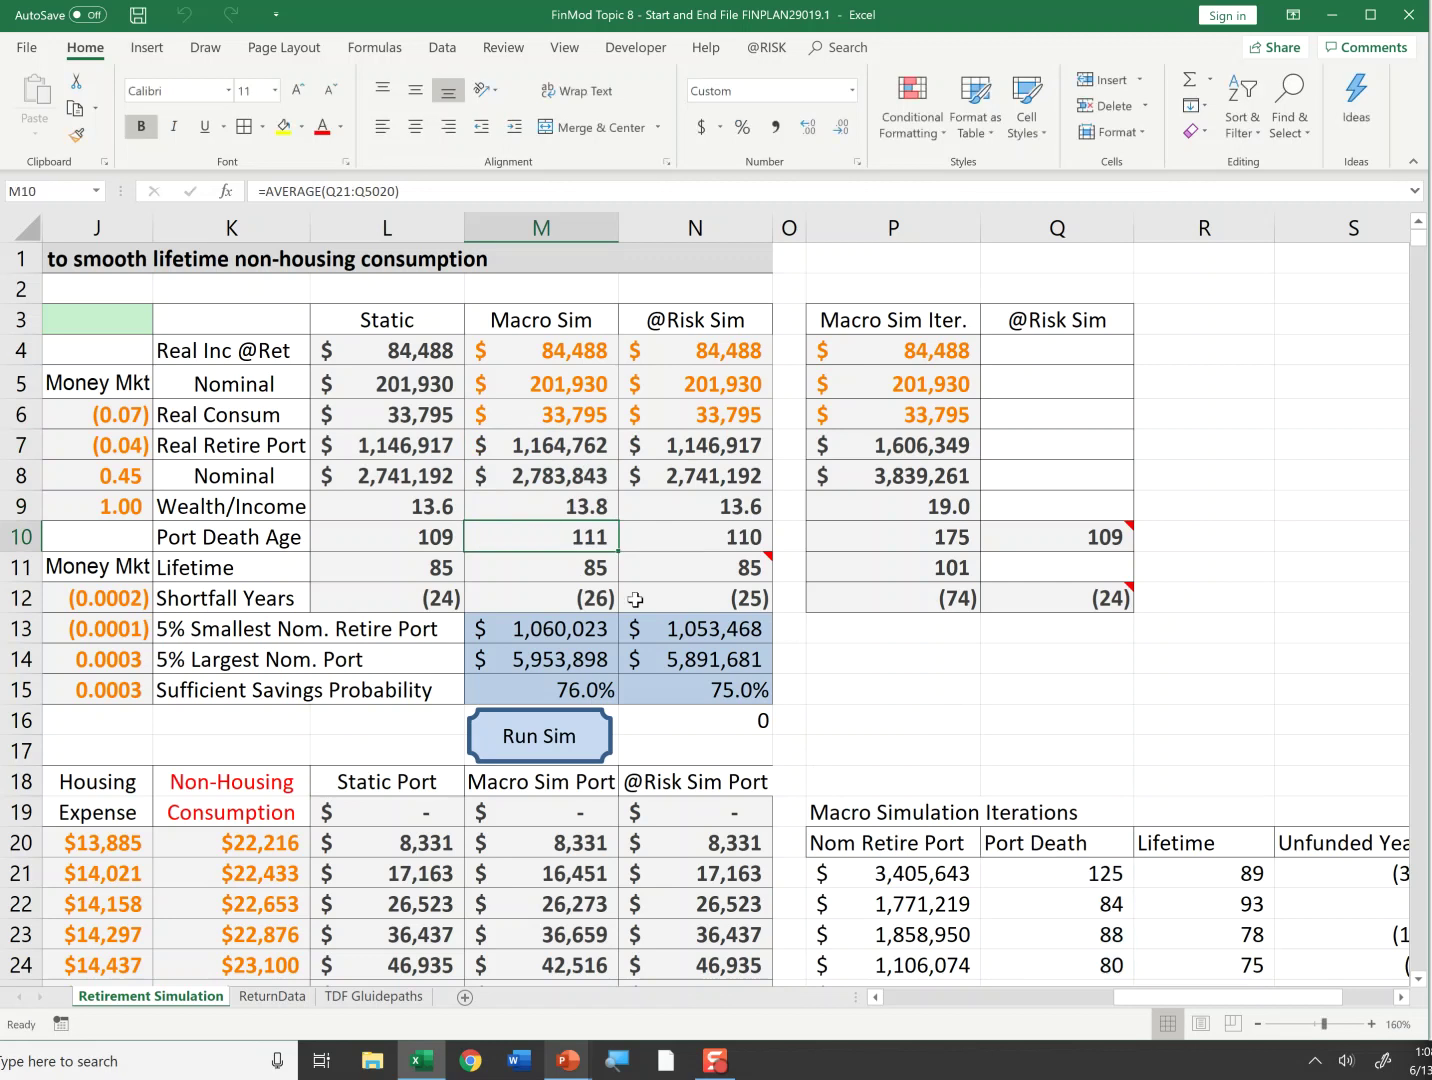
{"action": "double_click", "coordinate": [595, 545]}
{"action": "key", "text": "Escape"}
{"action": "left_click_drag", "start_coordinate": [430, 540], "coordinate": [551, 539]}
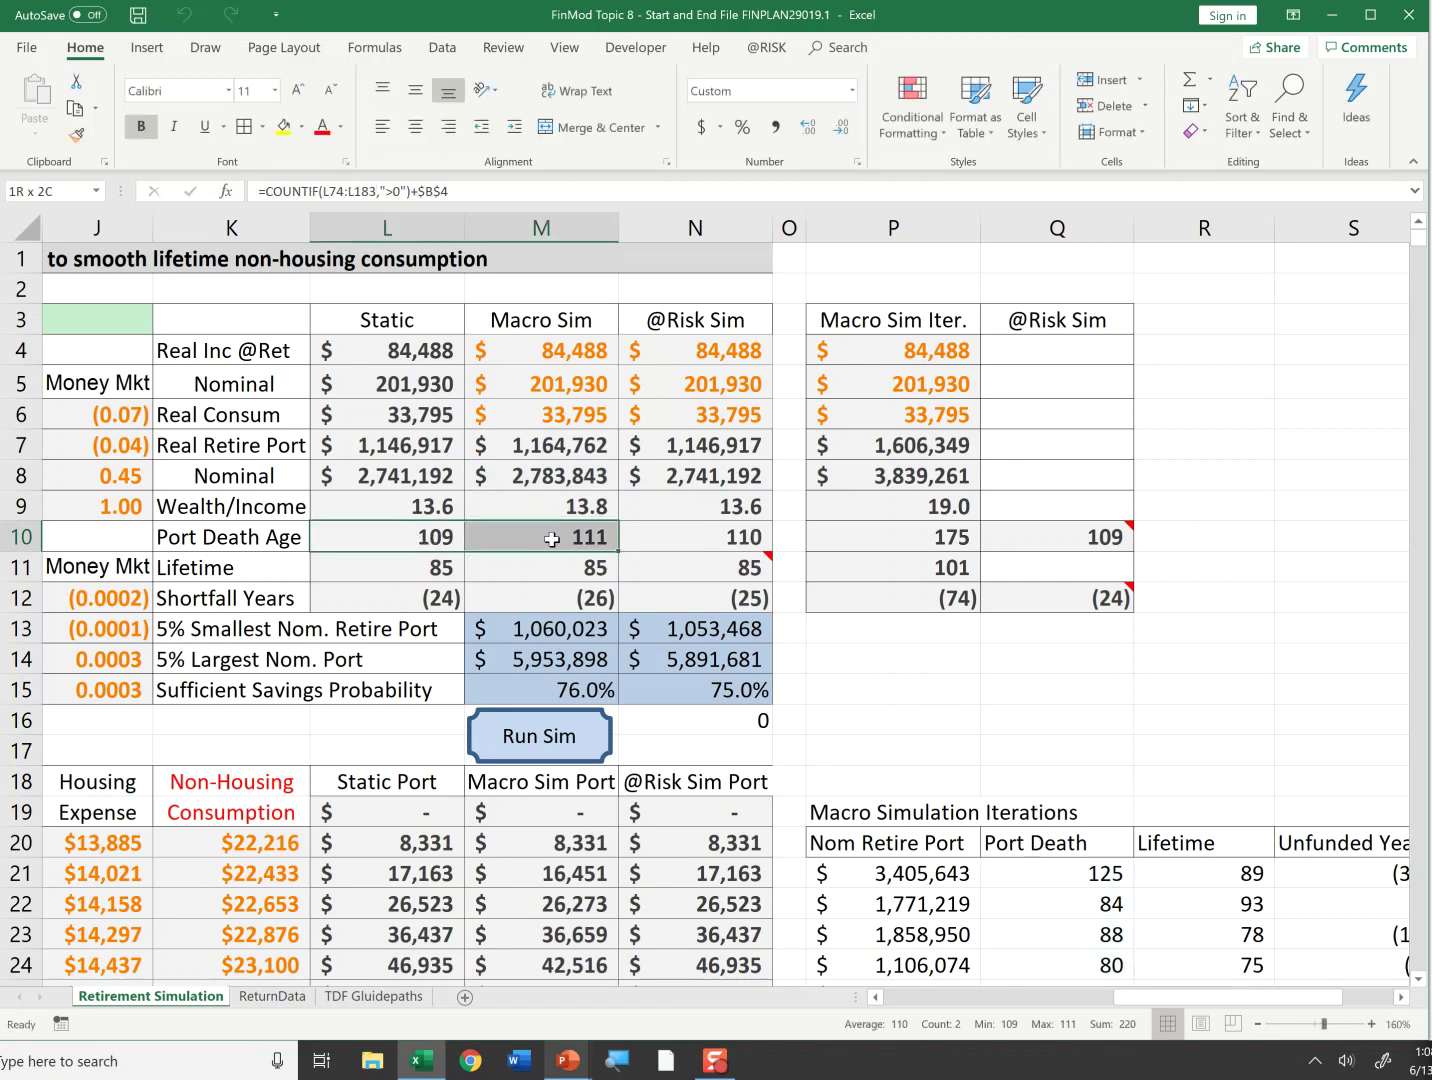
{"action": "left_click", "coordinate": [552, 539]}
Step: Check the Macro Sim Lifetime formula in M11, the Shortfall Years formula in M12, and the model's input assumptions
{"action": "left_click", "coordinate": [579, 565]}
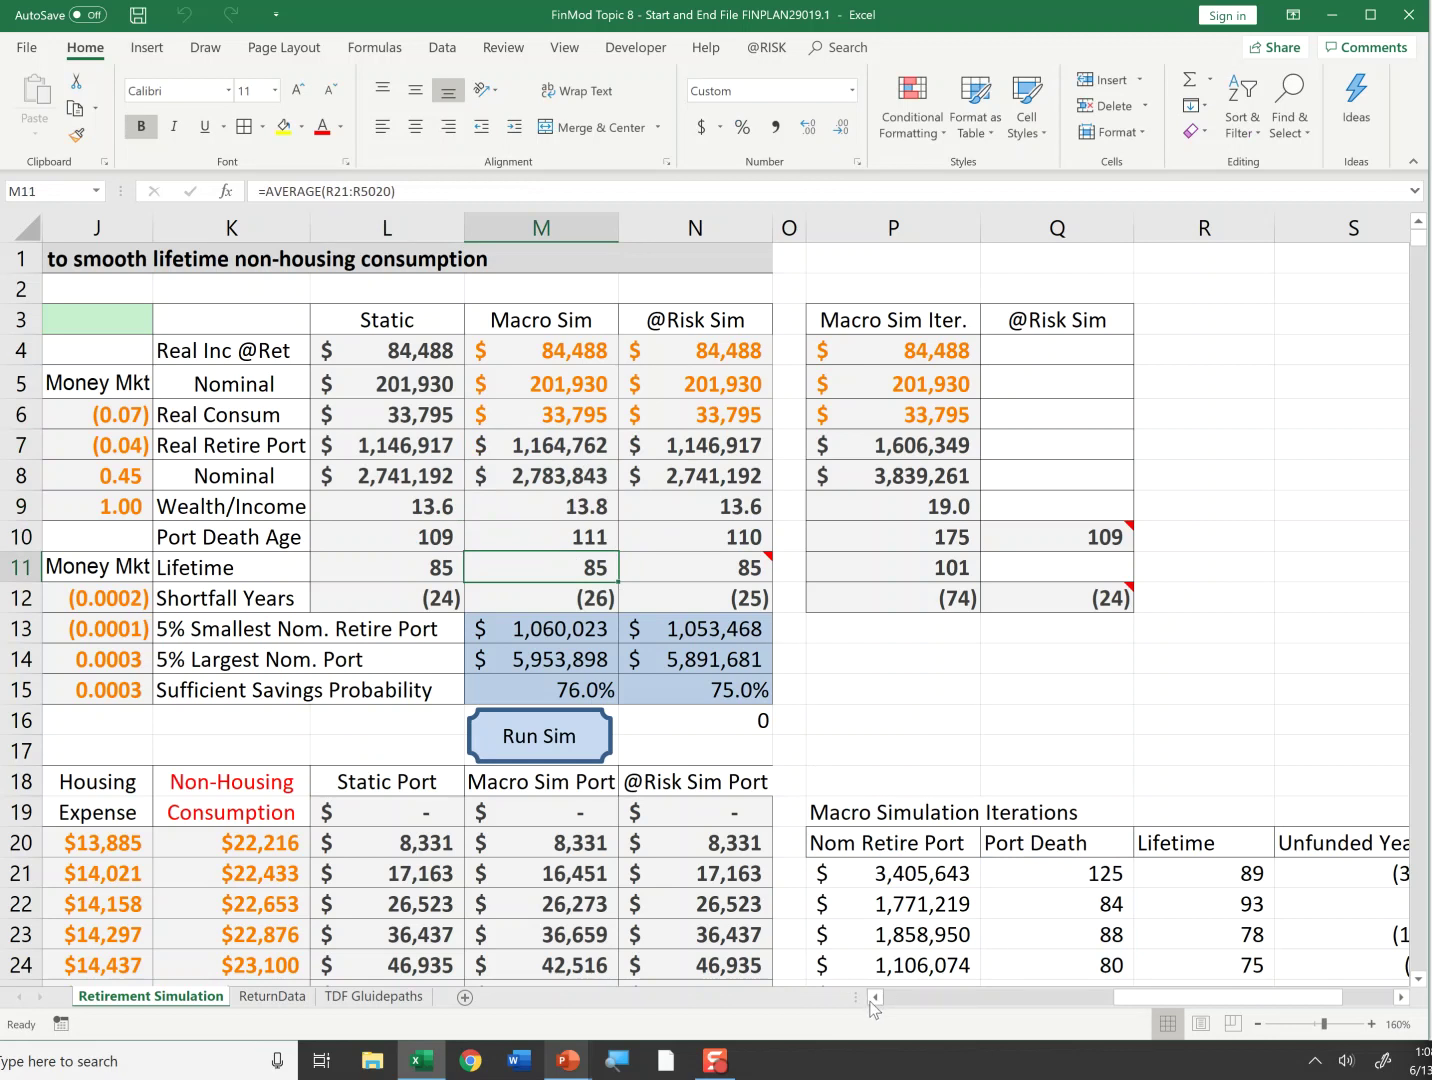
{"action": "left_click", "coordinate": [579, 600]}
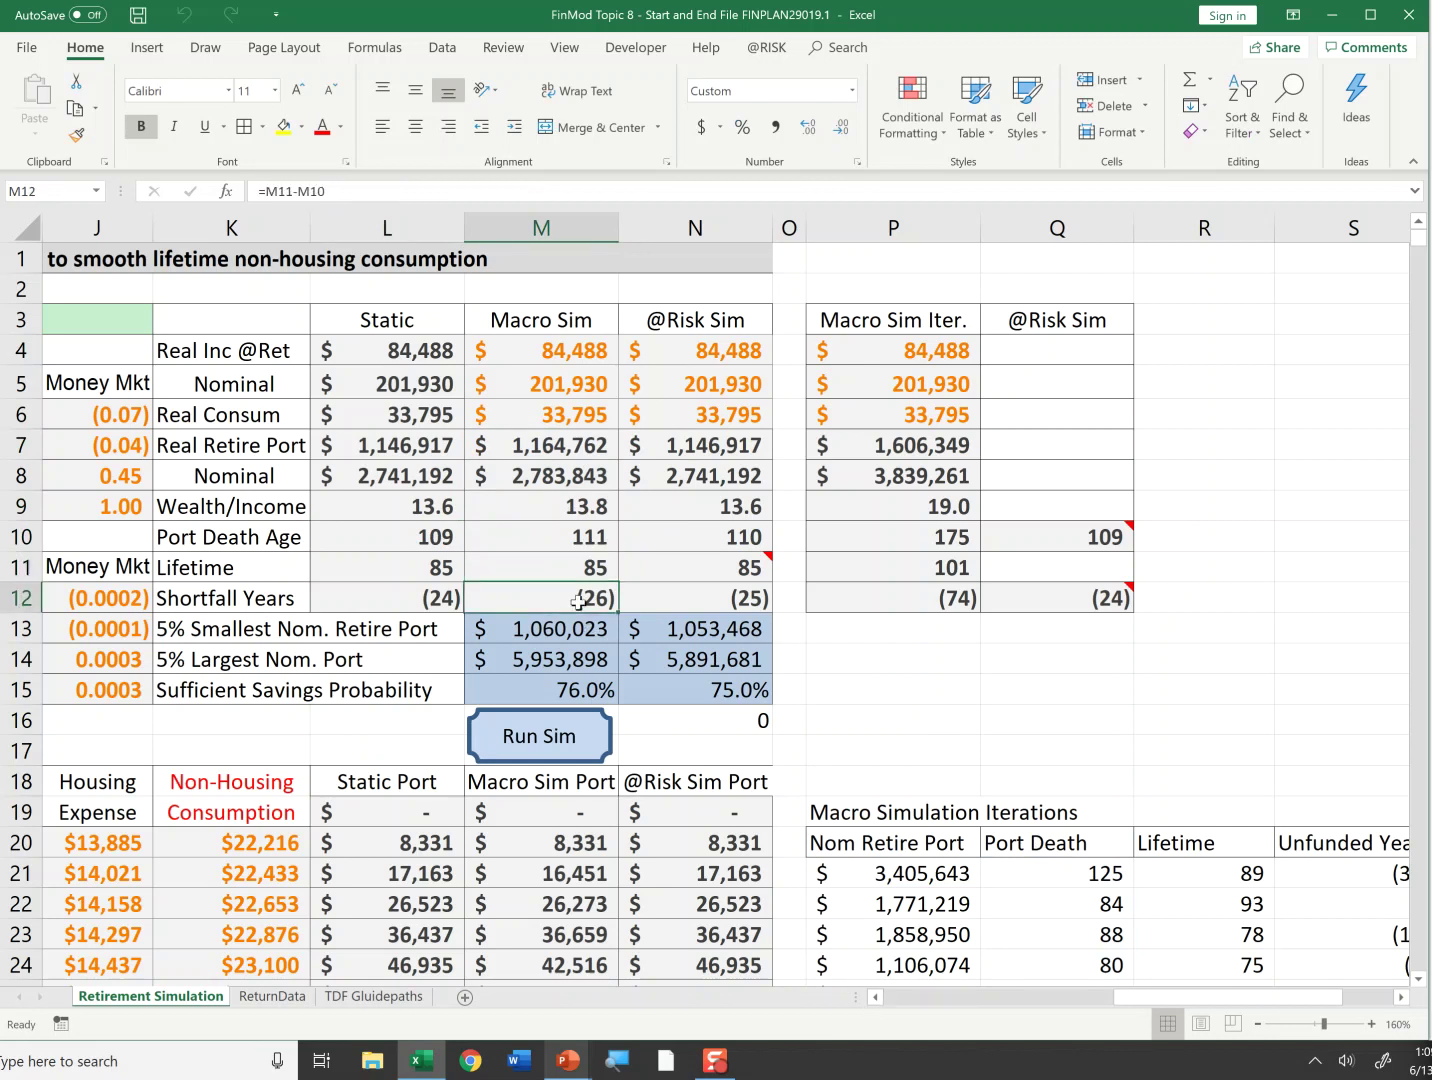
{"action": "left_click", "coordinate": [876, 997]}
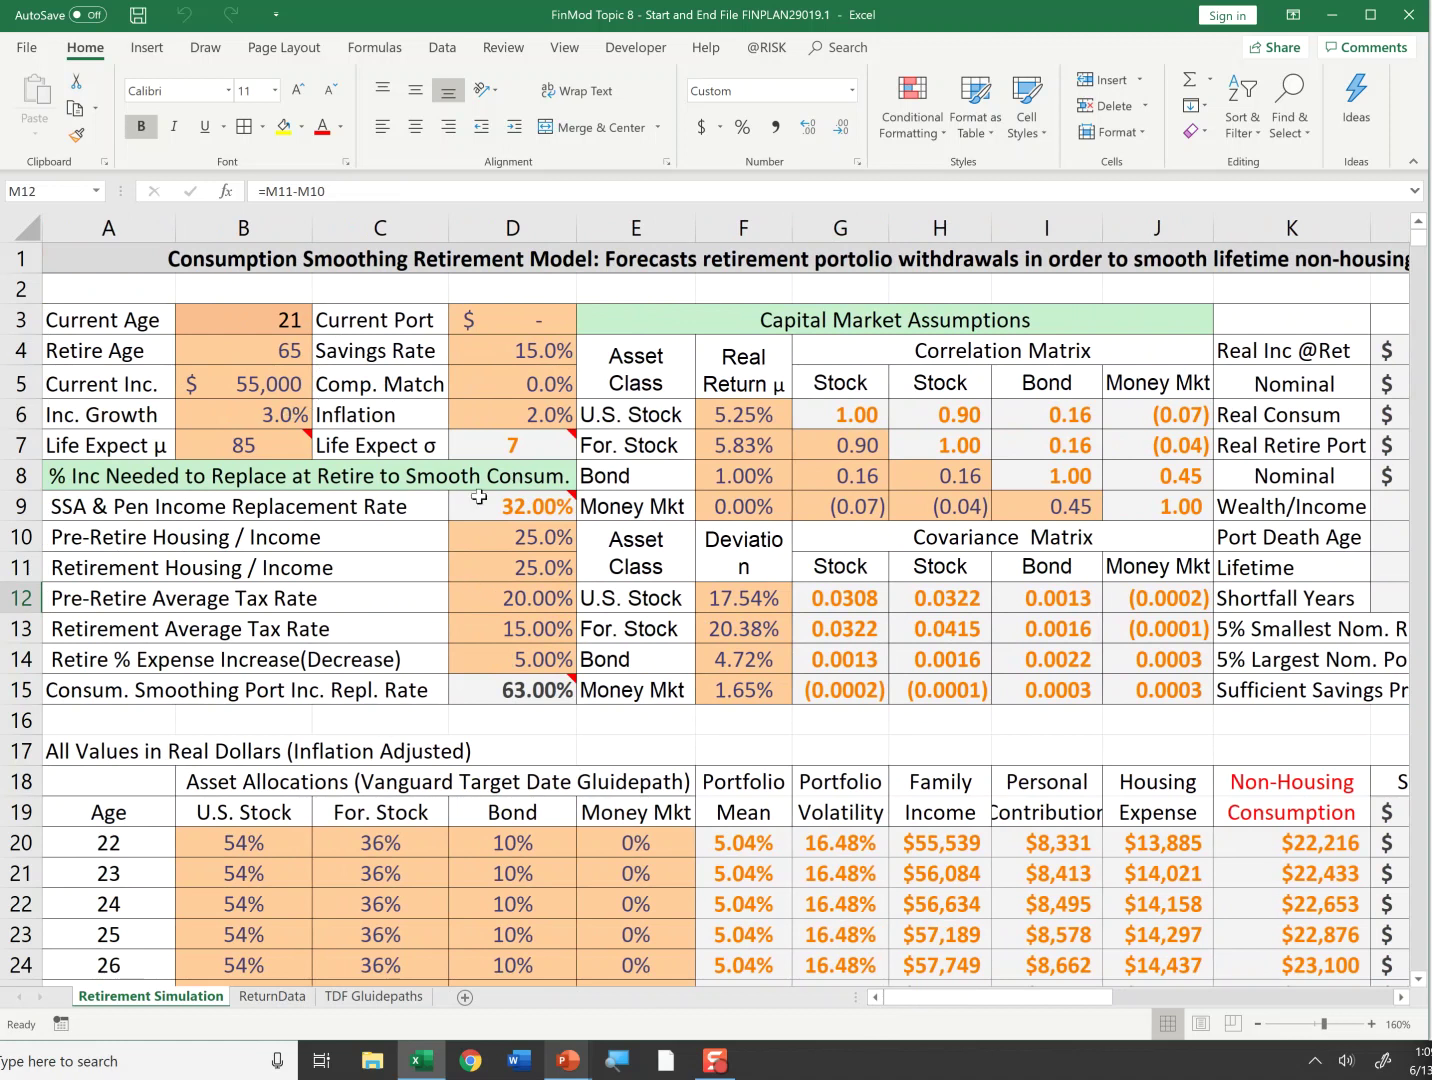
{"action": "left_click", "coordinate": [1401, 999]}
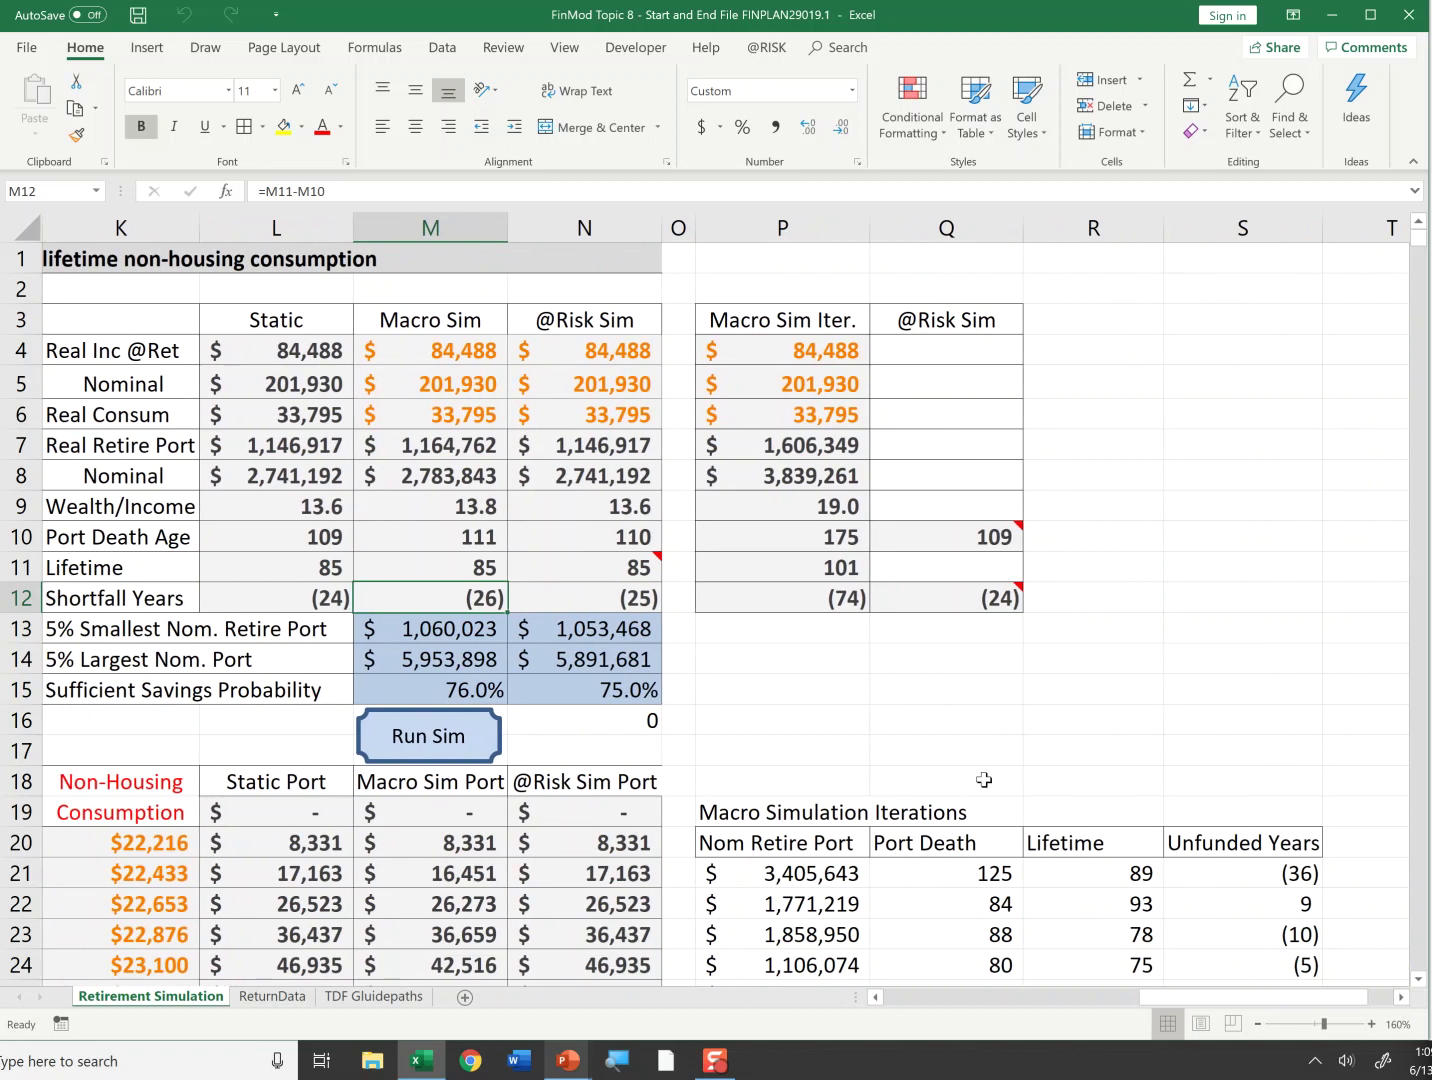
Step: Examine the 5% Smallest Nominal Retire Port SMALL formula in M13 and its reference range in the iteration table
{"action": "left_click", "coordinate": [465, 632]}
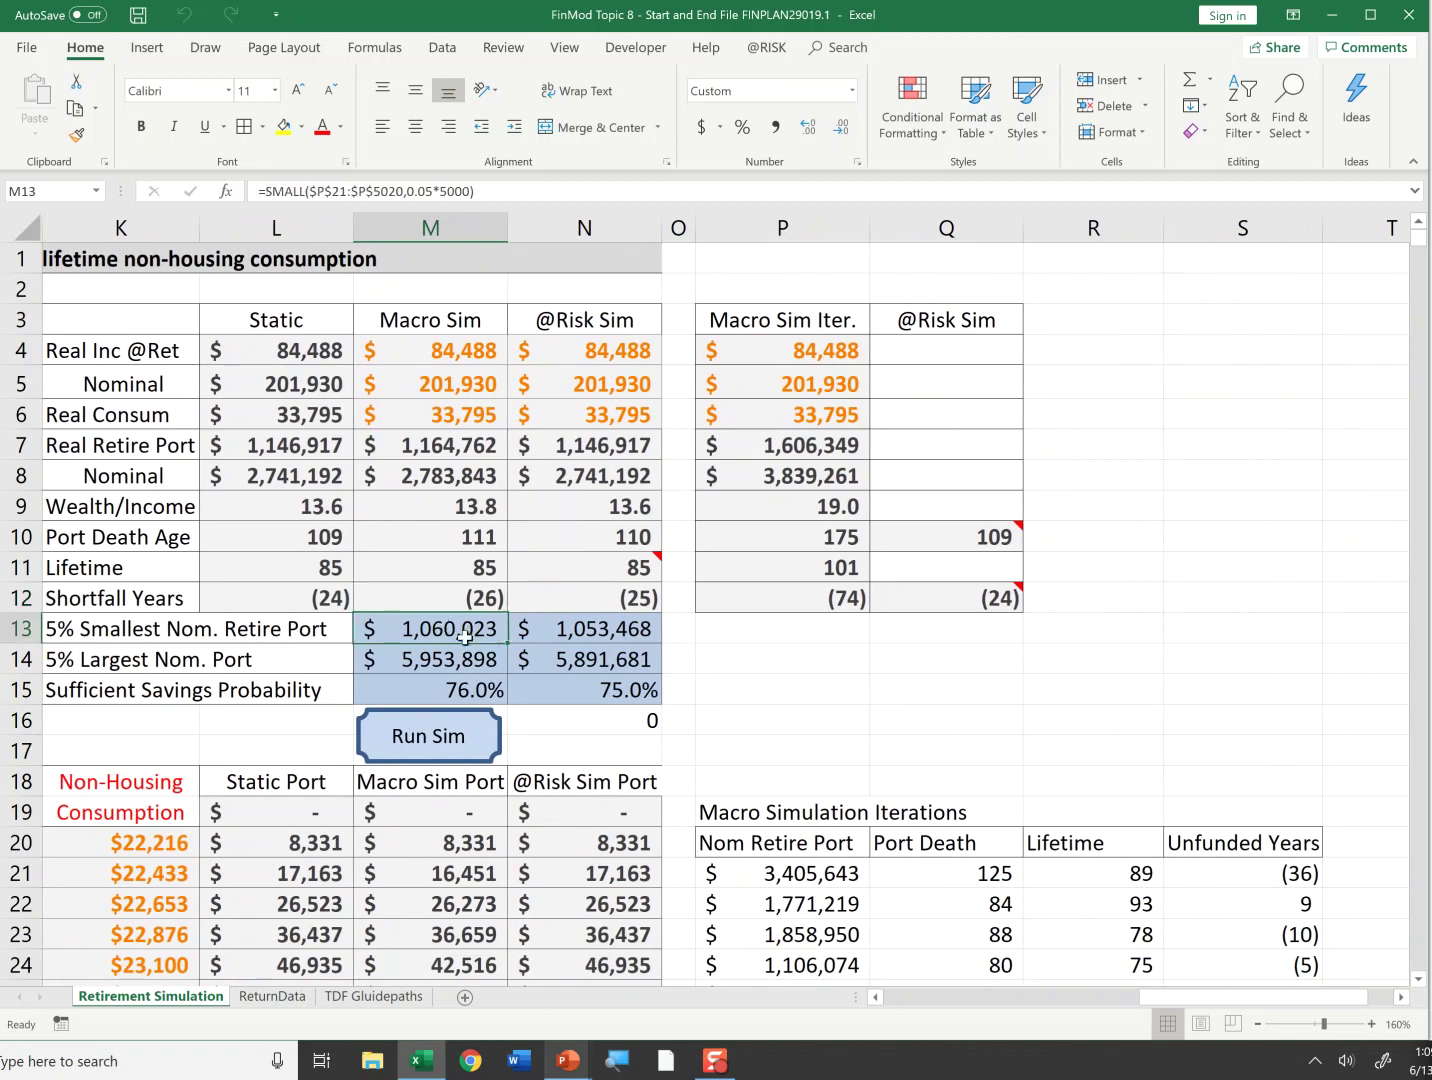
{"action": "double_click", "coordinate": [484, 641]}
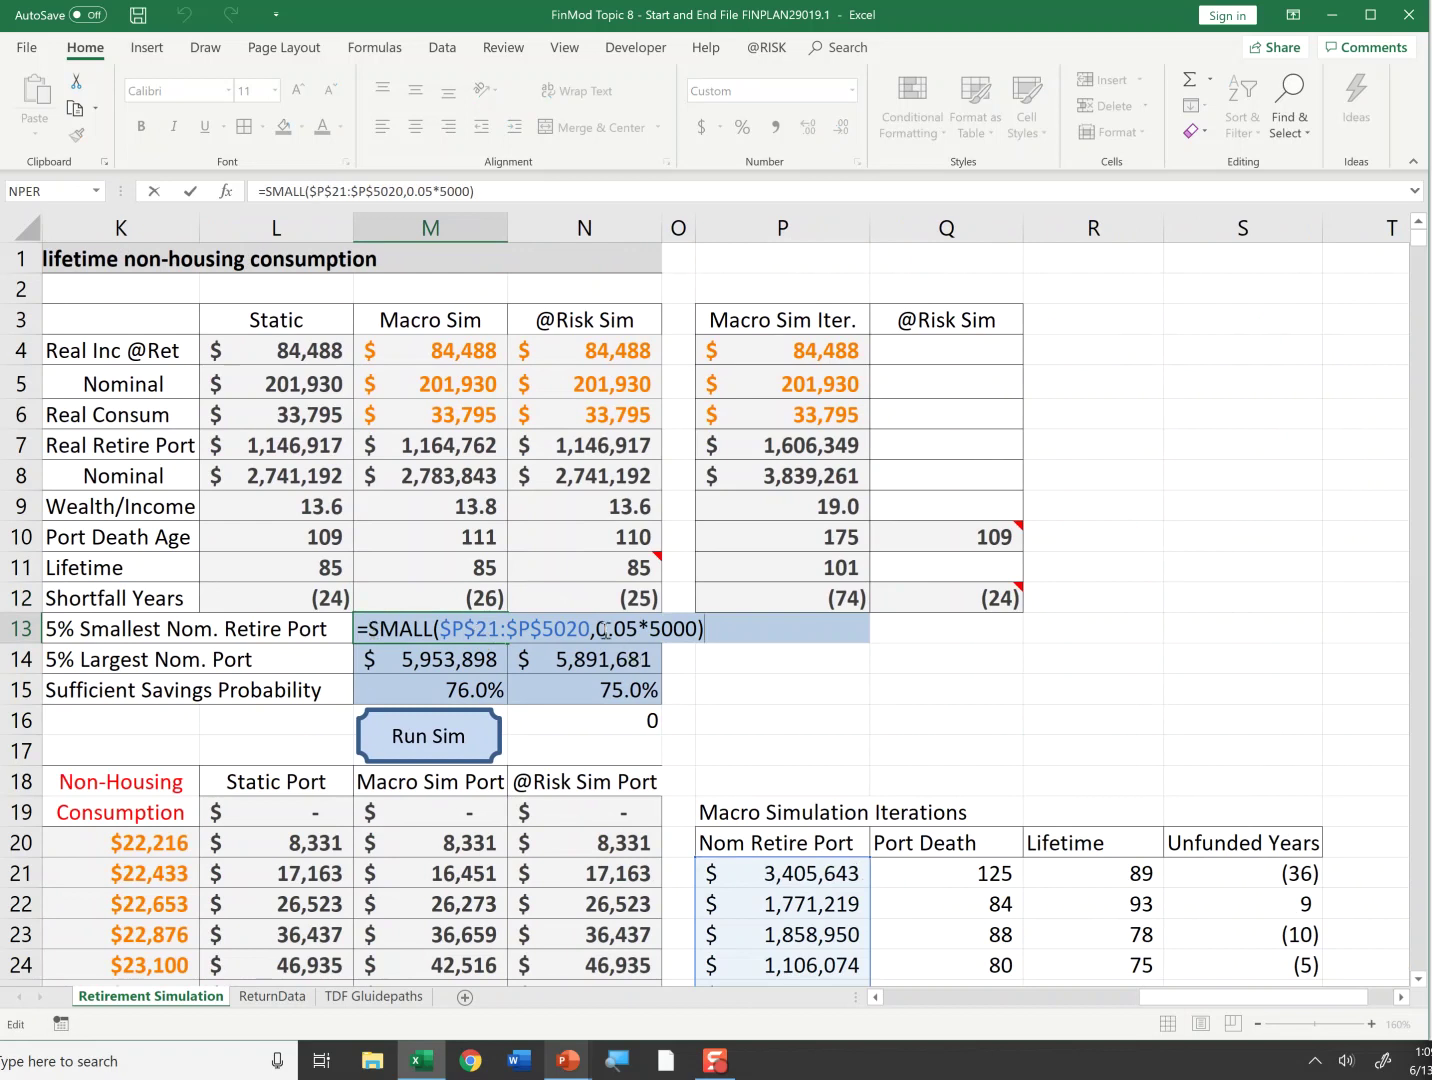
{"action": "key", "text": "Escape"}
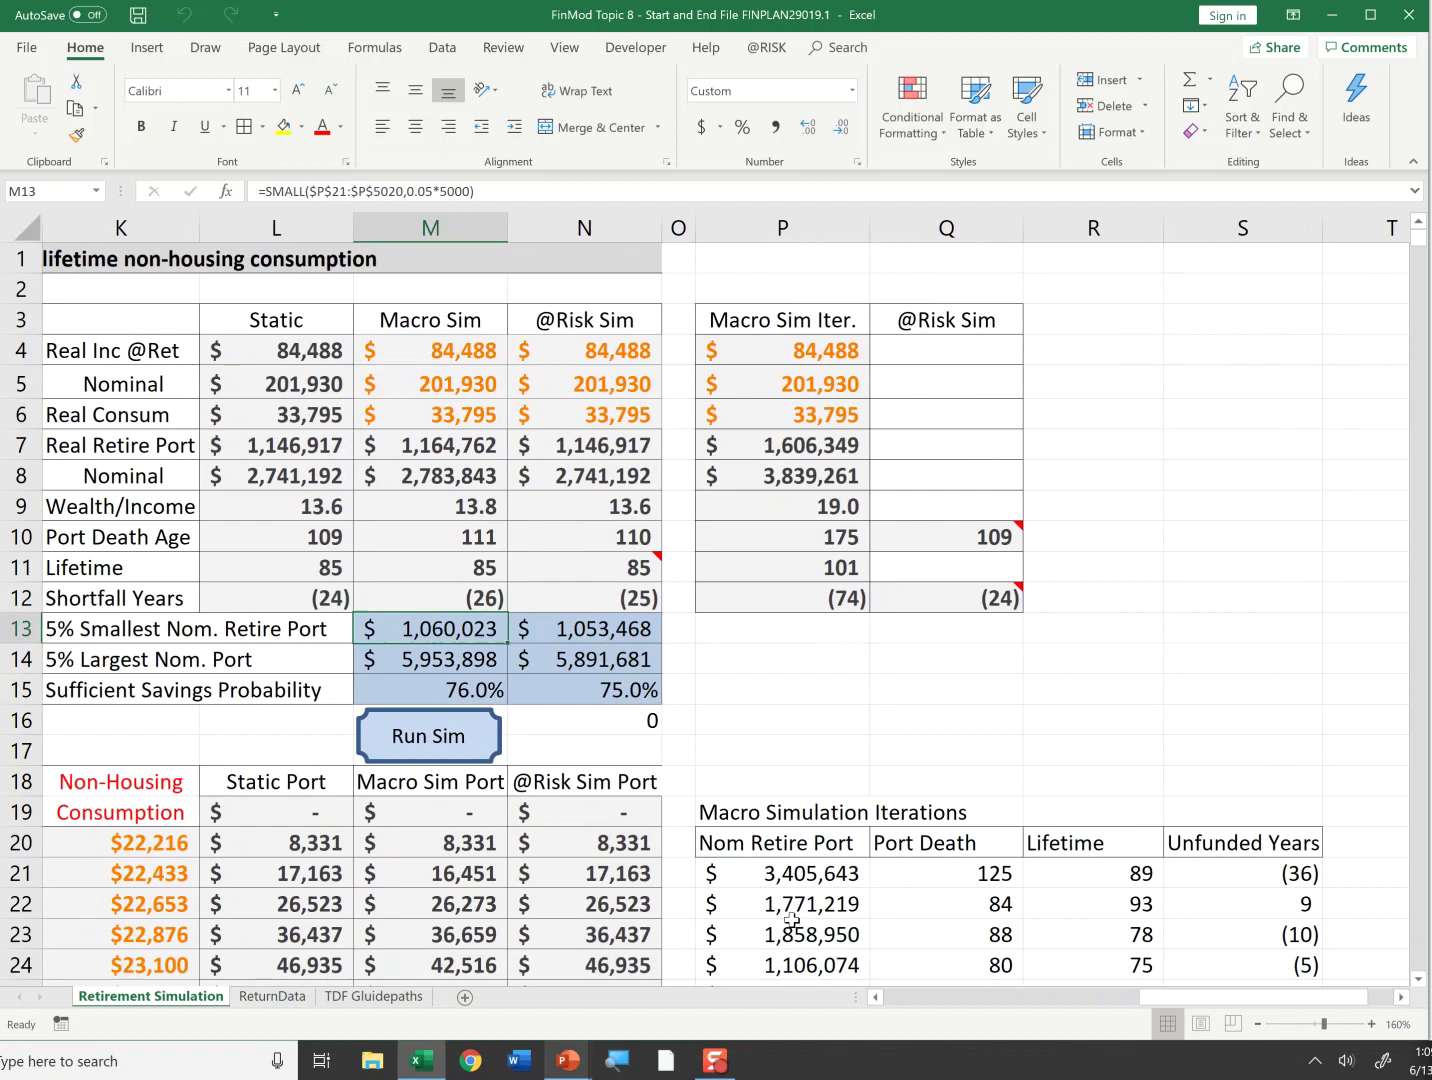
{"action": "key", "text": "F2"}
{"action": "key", "text": "Escape"}
{"action": "key", "text": "F2"}
{"action": "key", "text": "Escape"}
Step: Examine the 5% Largest Nominal Port LARGE formula in M14, including its array argument
{"action": "key", "text": "Return"}
{"action": "key", "text": "F2"}
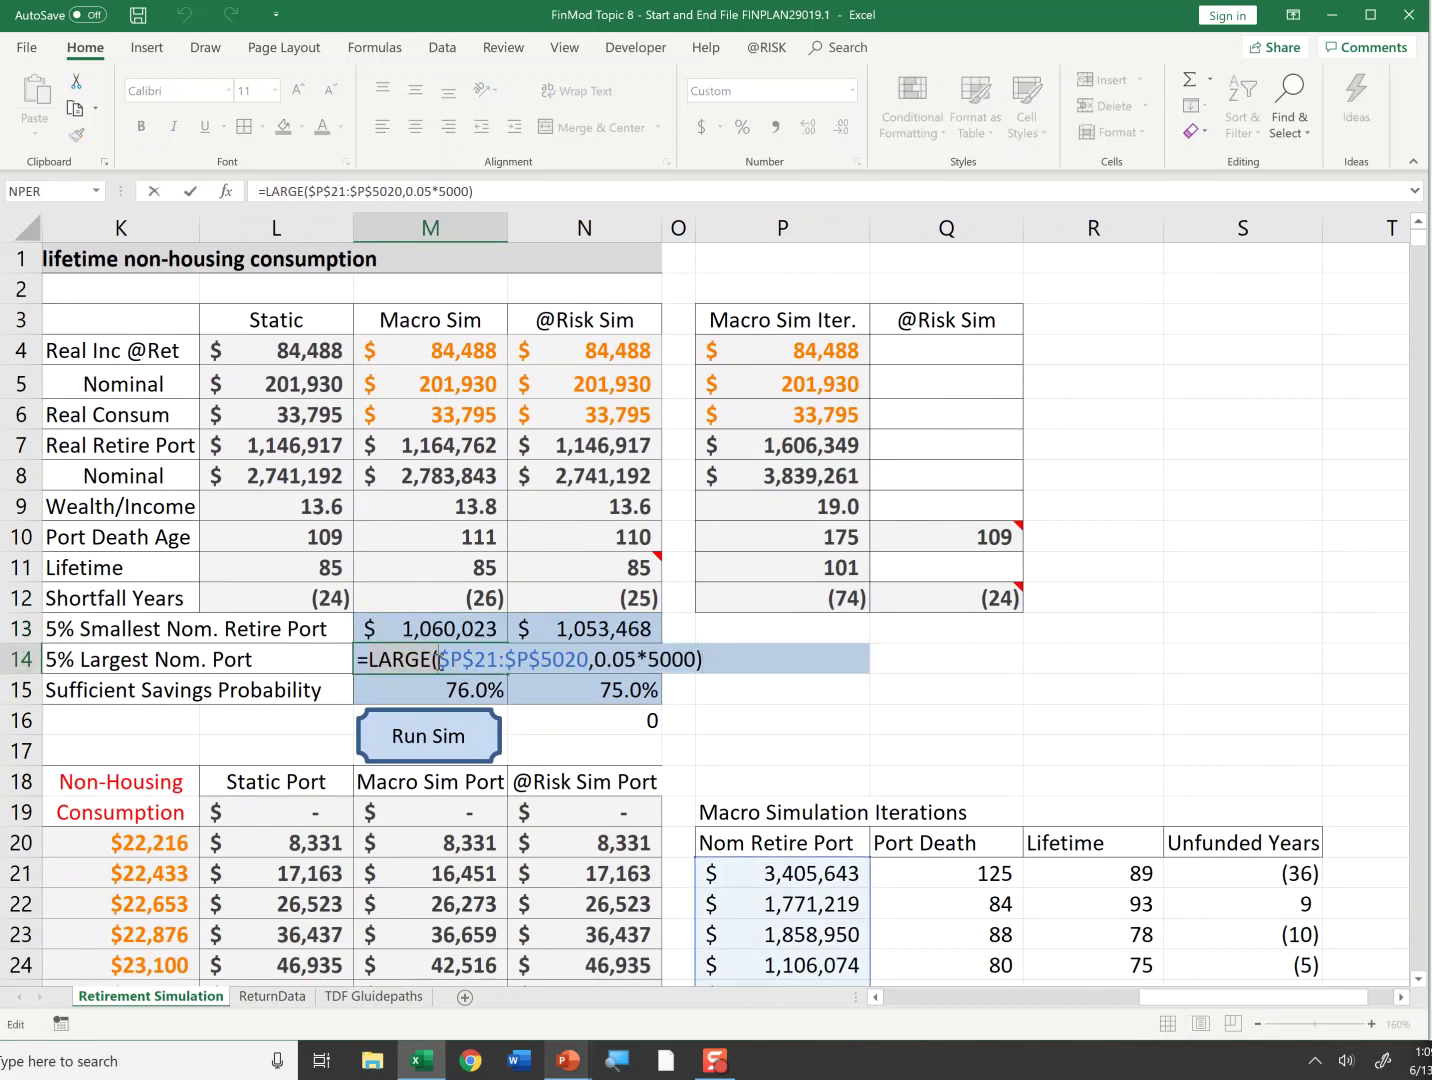
{"action": "left_click", "coordinate": [442, 661]}
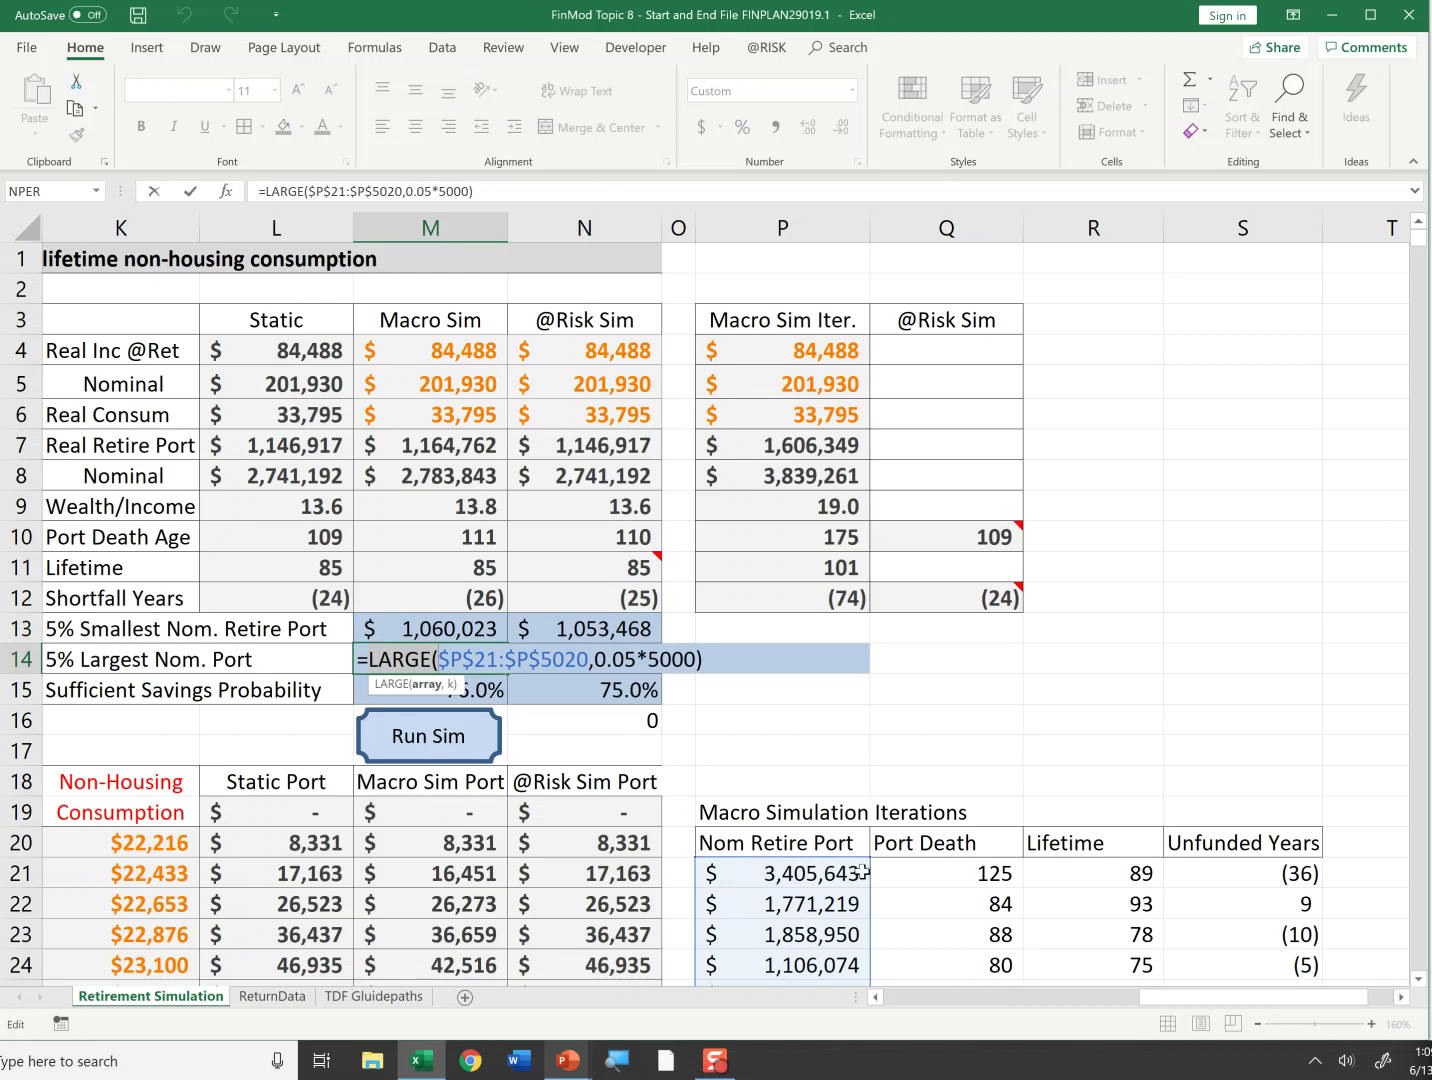
{"action": "key", "text": "Escape"}
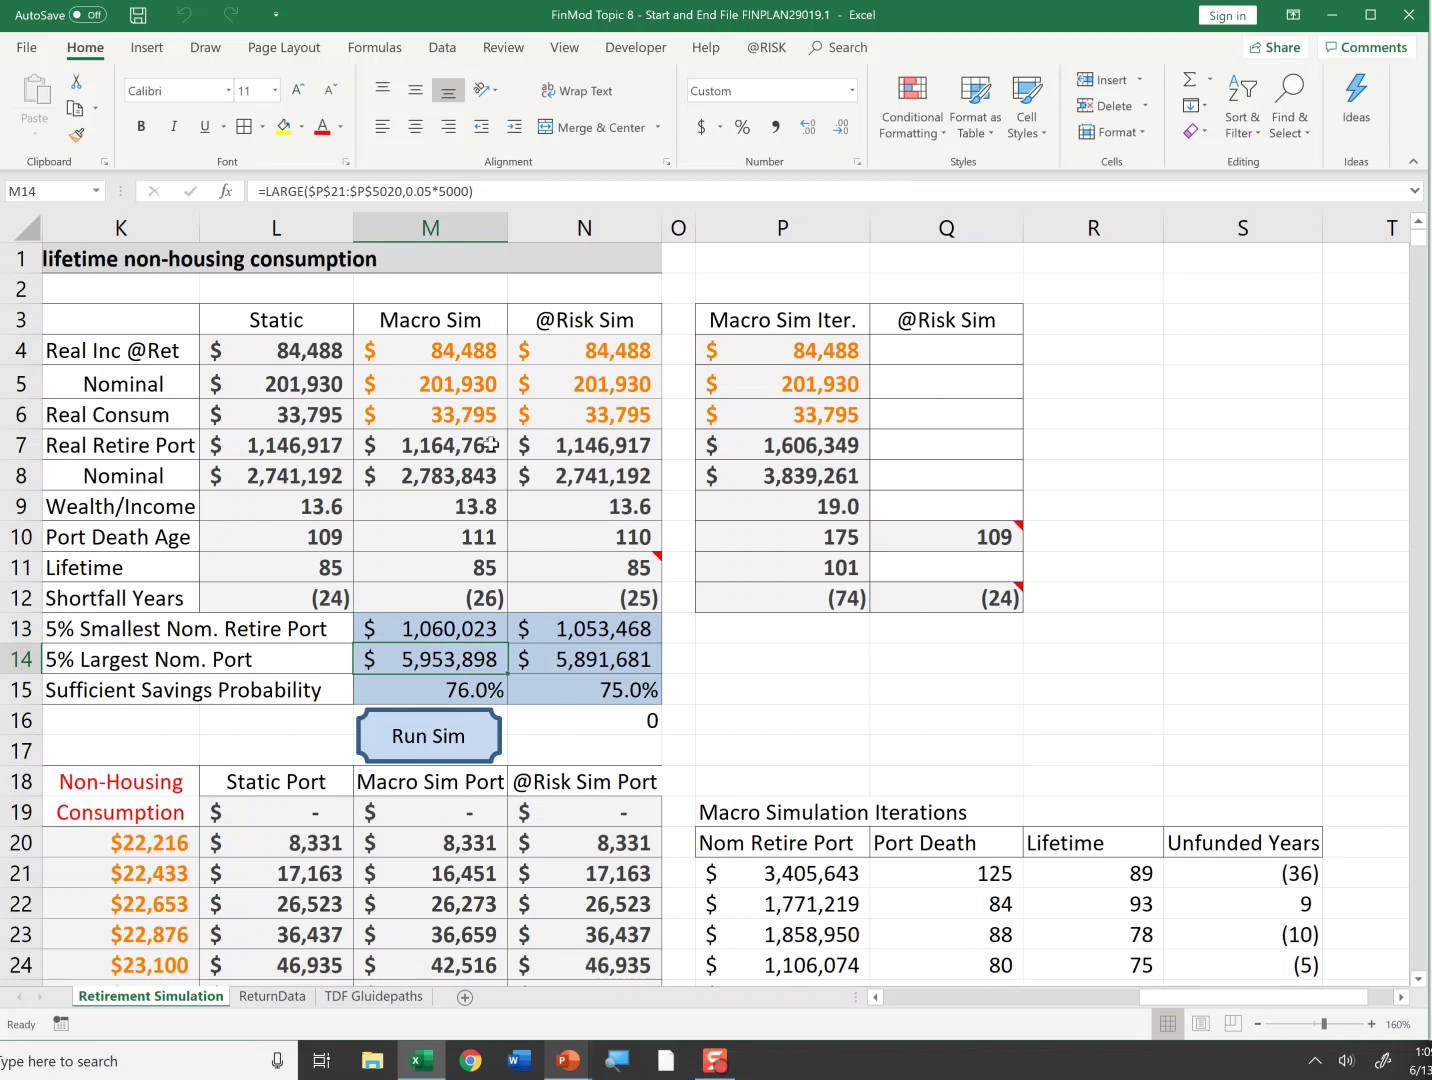
Step: Compare the nominal portfolio average in M8 with the 5% smallest and largest portfolio cells M13 and M14
{"action": "left_click", "coordinate": [442, 475]}
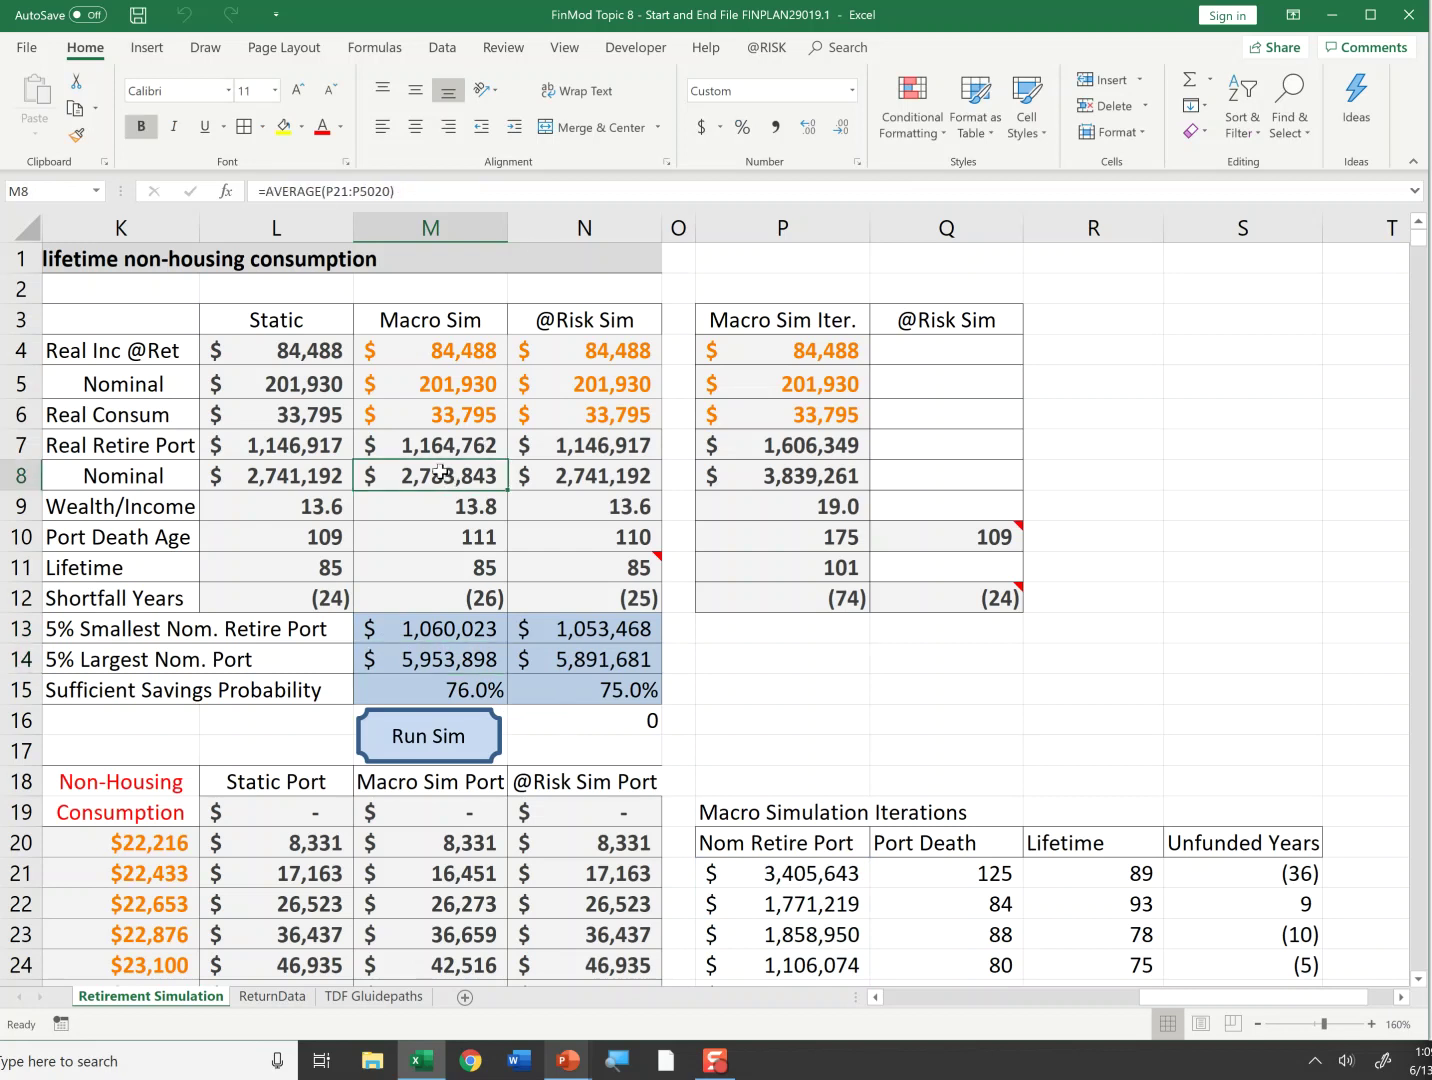
{"action": "left_click", "coordinate": [453, 640]}
{"action": "double_click", "coordinate": [484, 632]}
{"action": "key", "text": "Return"}
{"action": "key", "text": "F2"}
{"action": "key", "text": "Escape"}
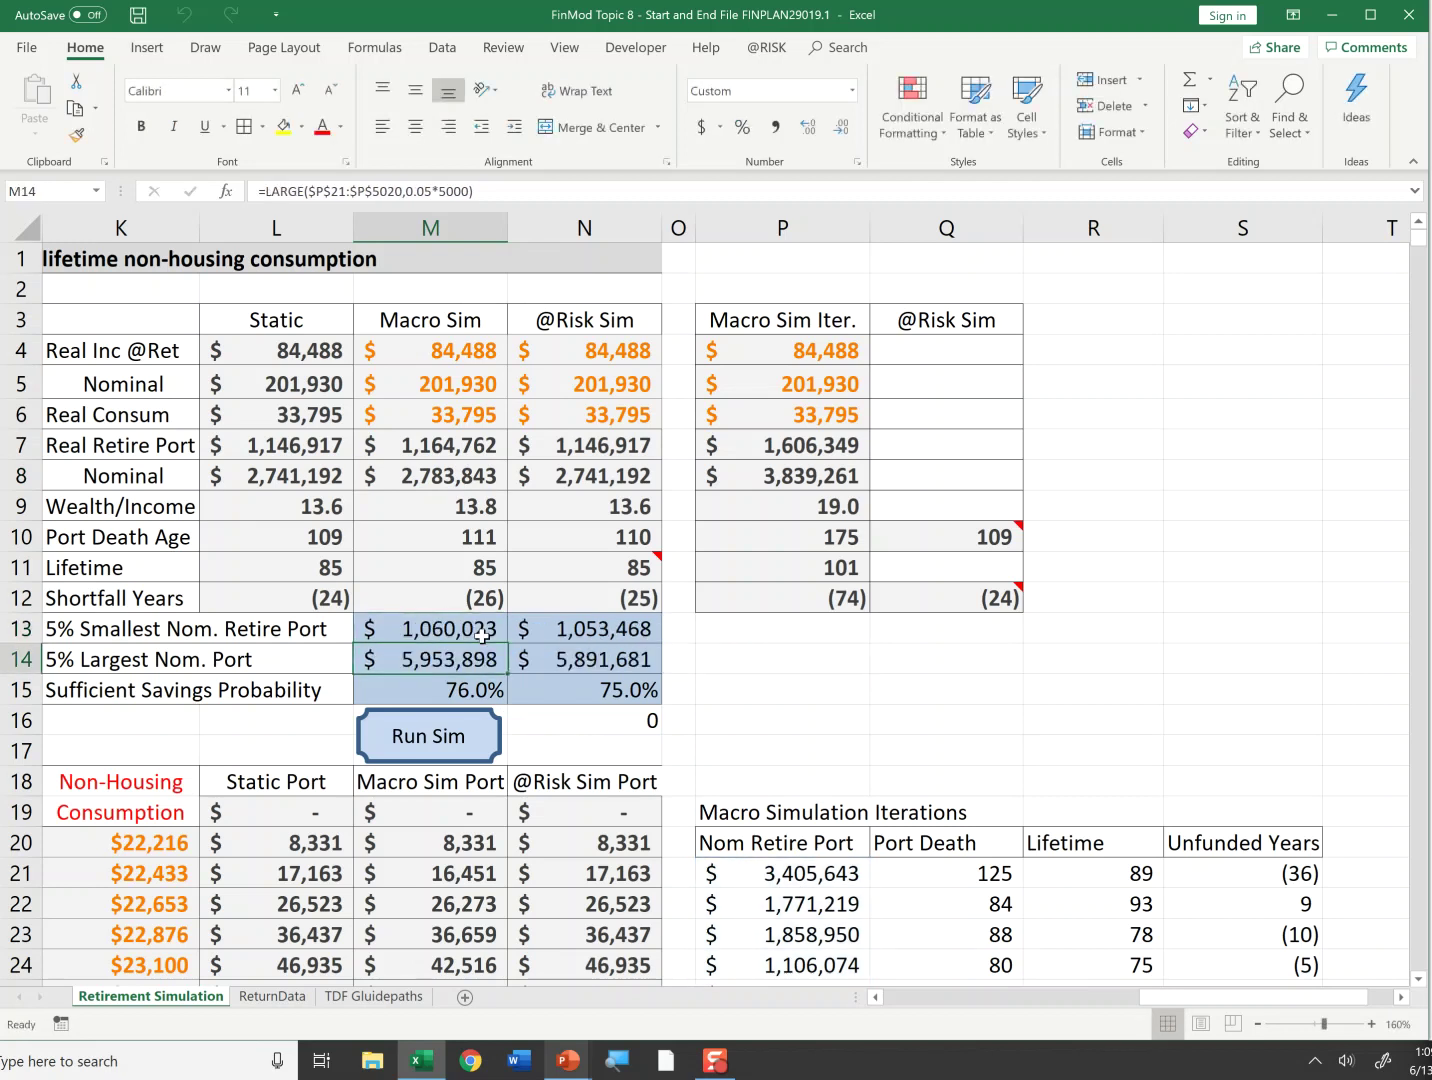
Step: Check the Sufficient Savings Probability COUNTIF formula in M15 and highlight sample Unfunded Years in S21:S23
{"action": "key", "text": "Down"}
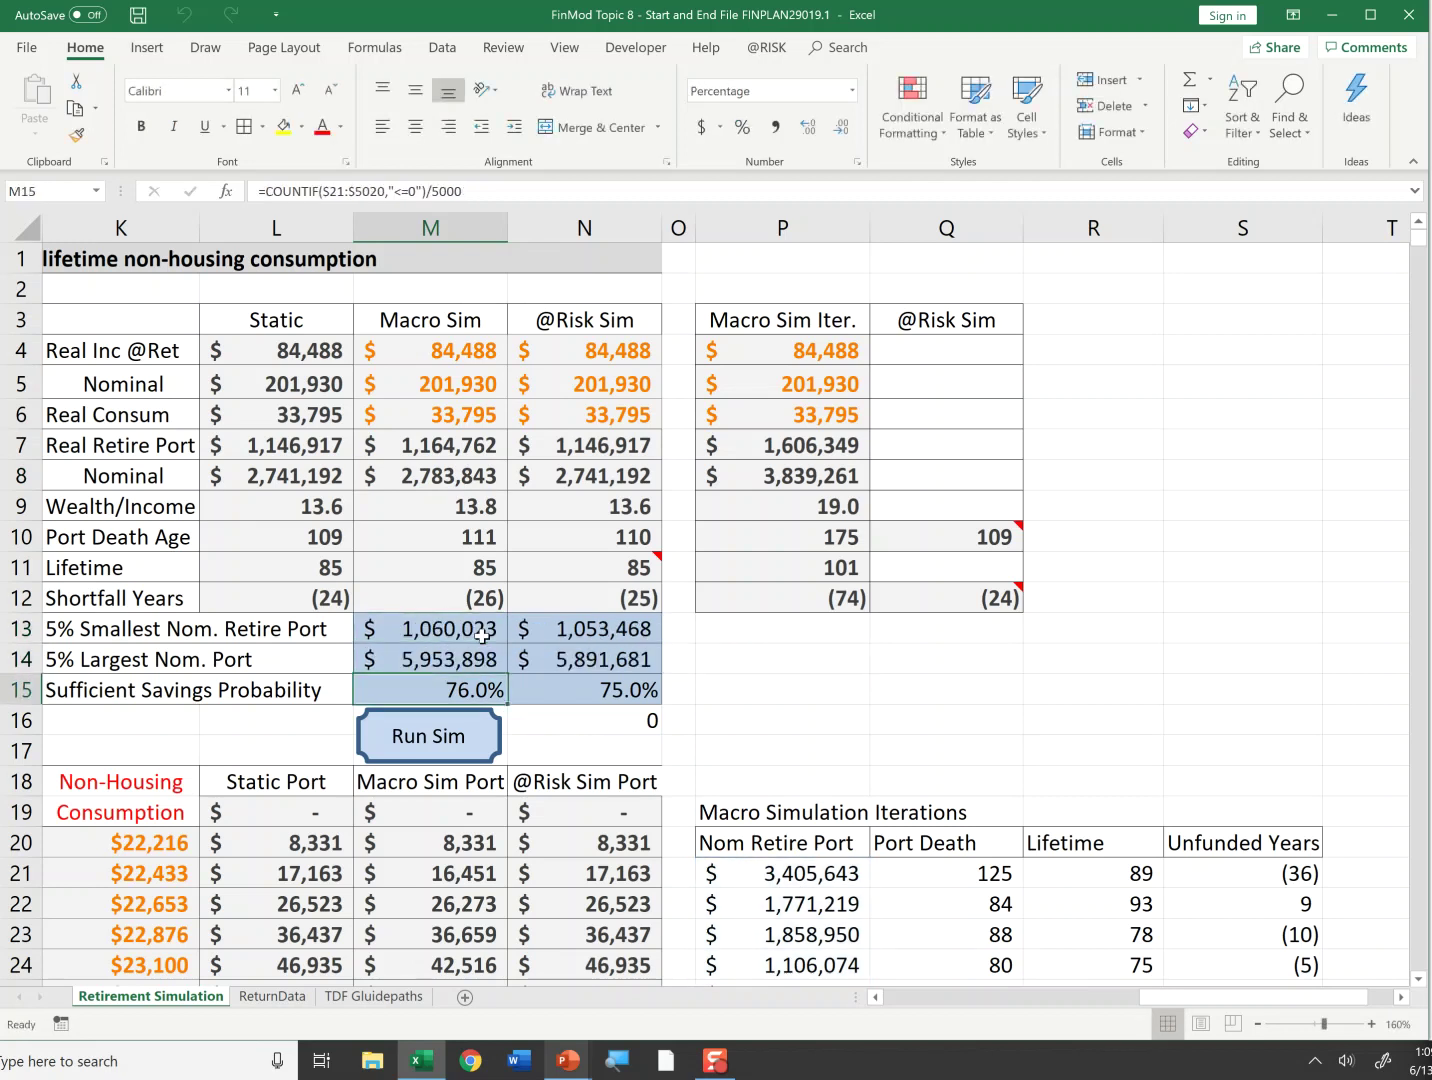
{"action": "key", "text": "F2"}
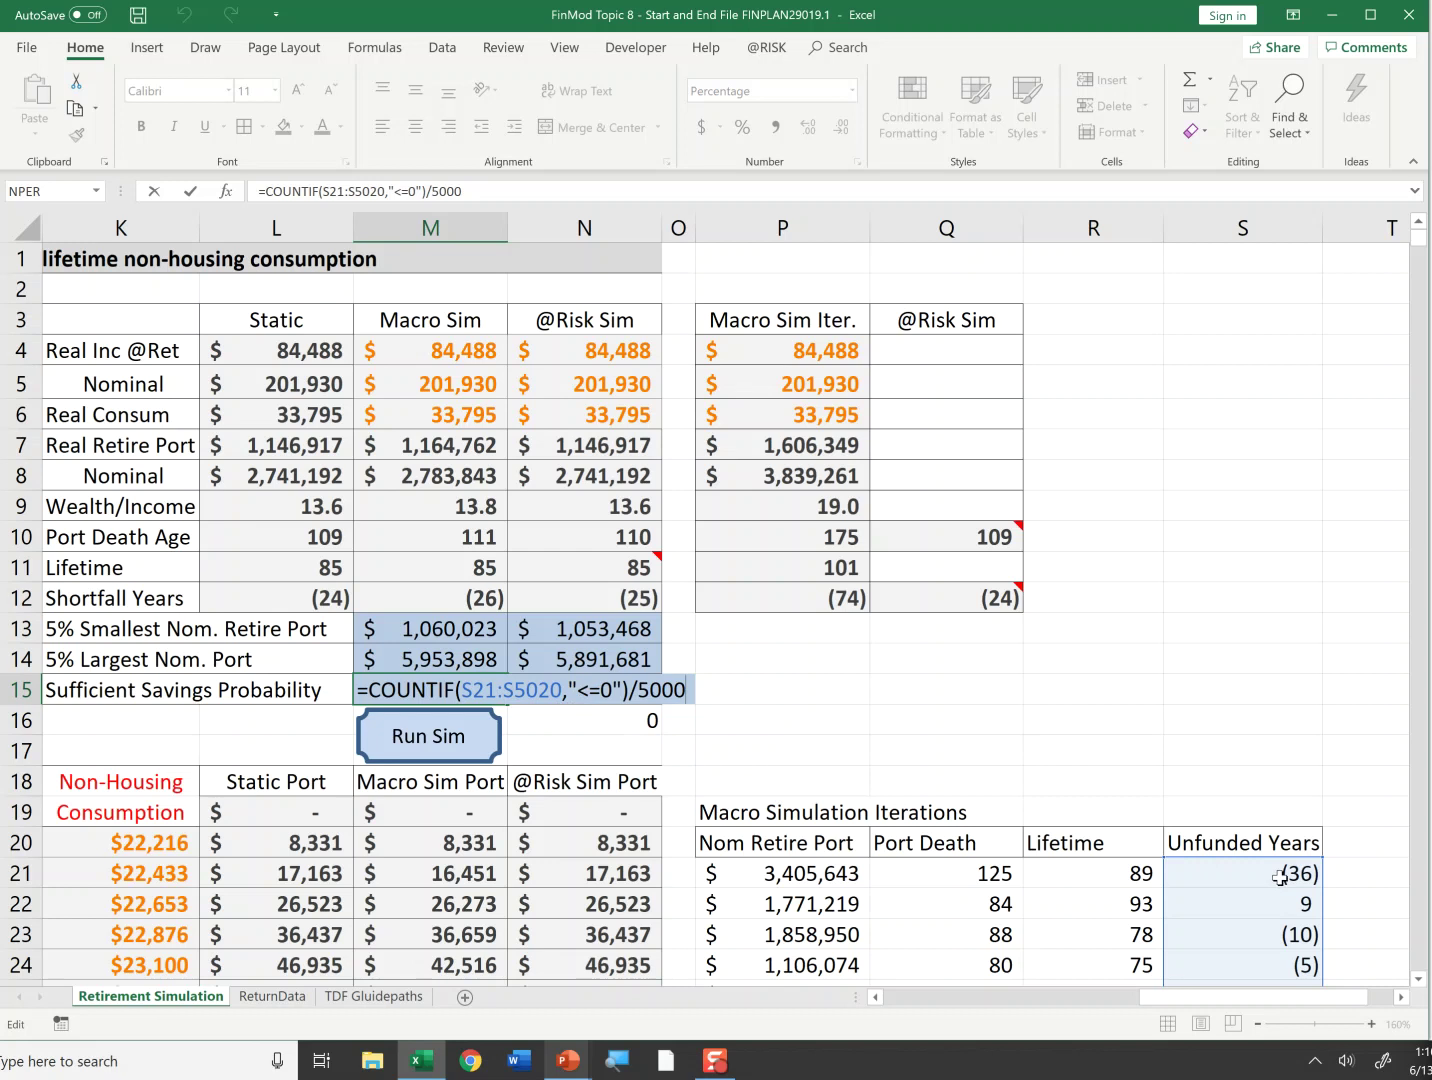
{"action": "key", "text": "ctrl+Return"}
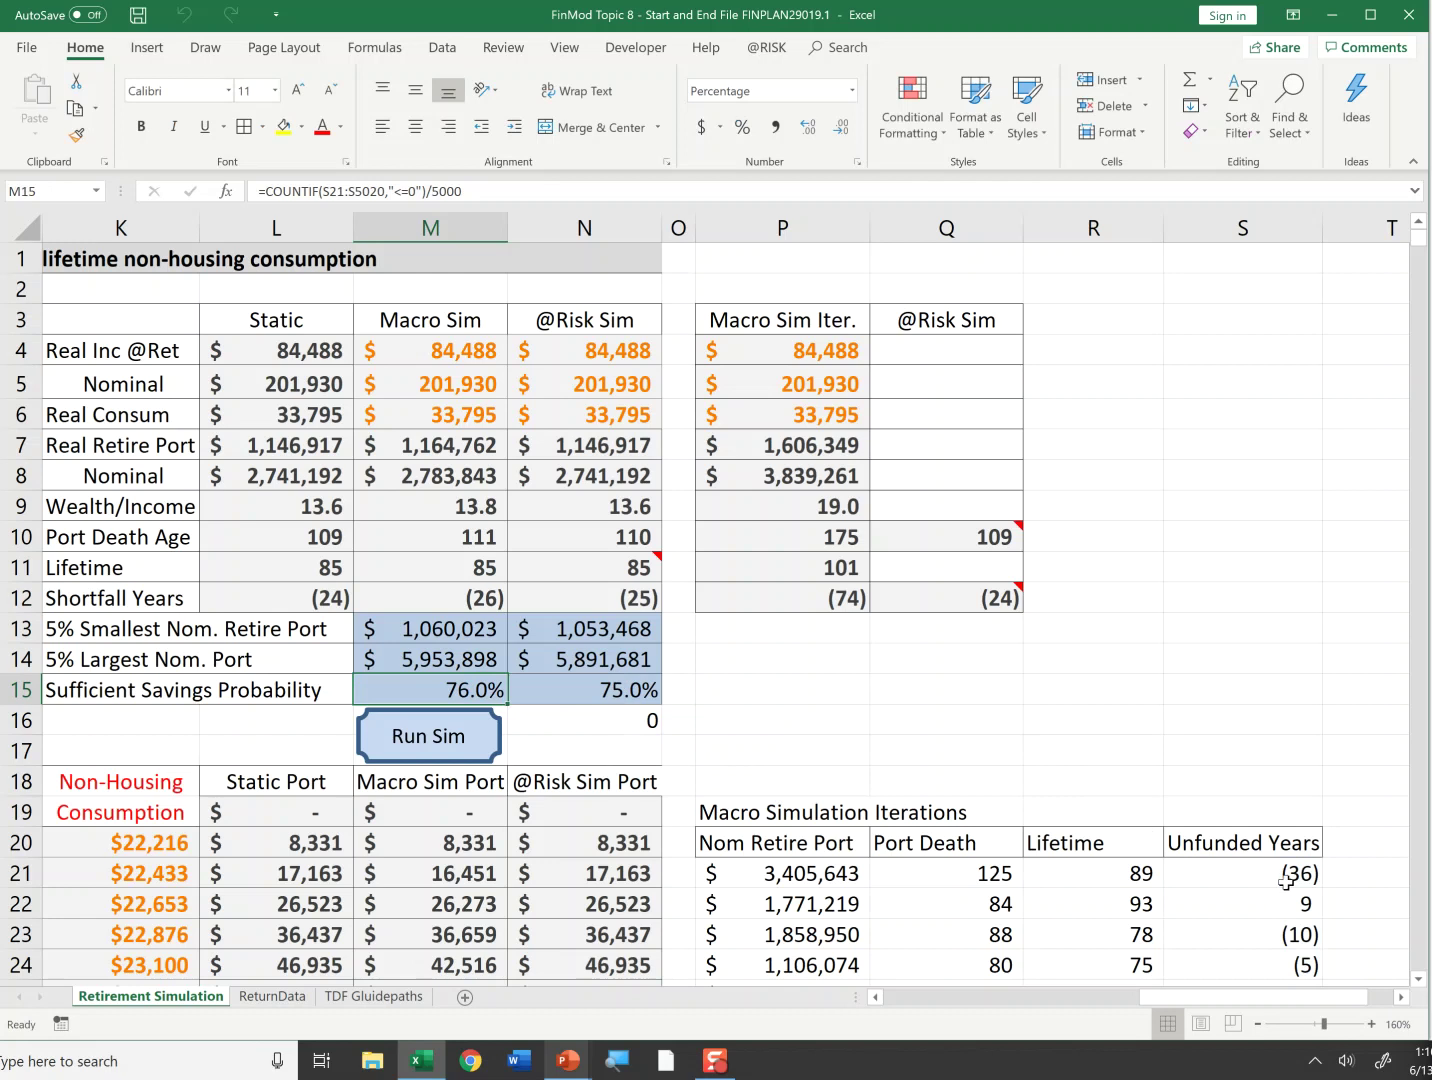
{"action": "left_click_drag", "start_coordinate": [1287, 873], "coordinate": [1290, 936]}
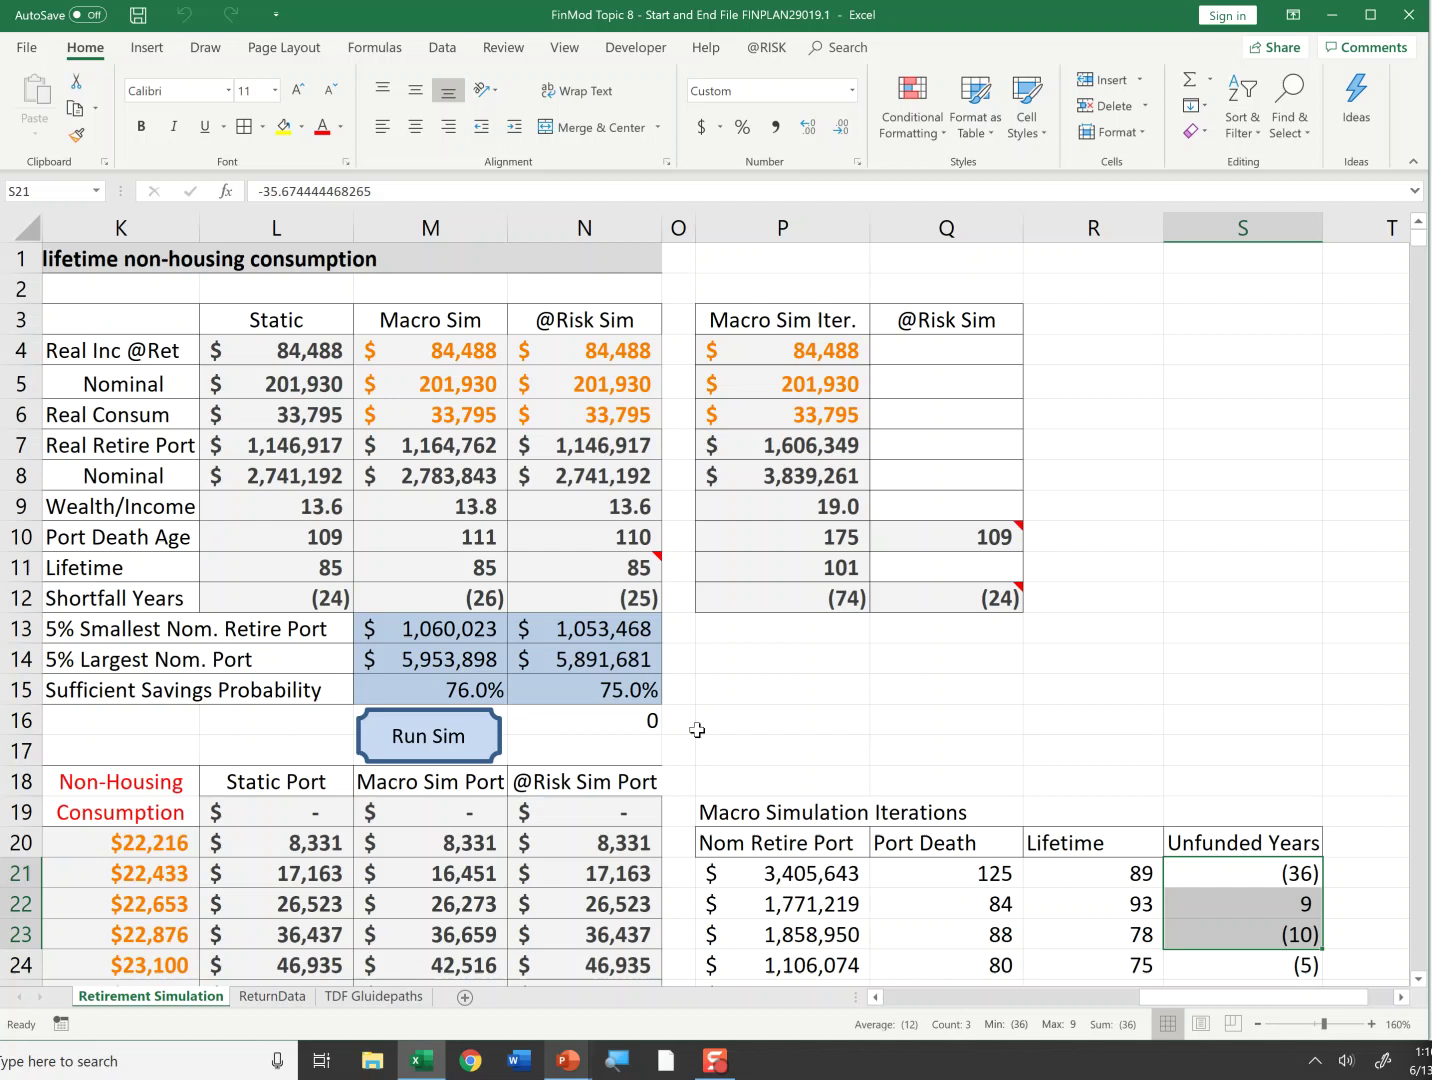
Step: Review the countdown cell N16, and highlight the Macro Sim results M3:M15 and the Static results L3:L12 for comparison
{"action": "left_click", "coordinate": [613, 718]}
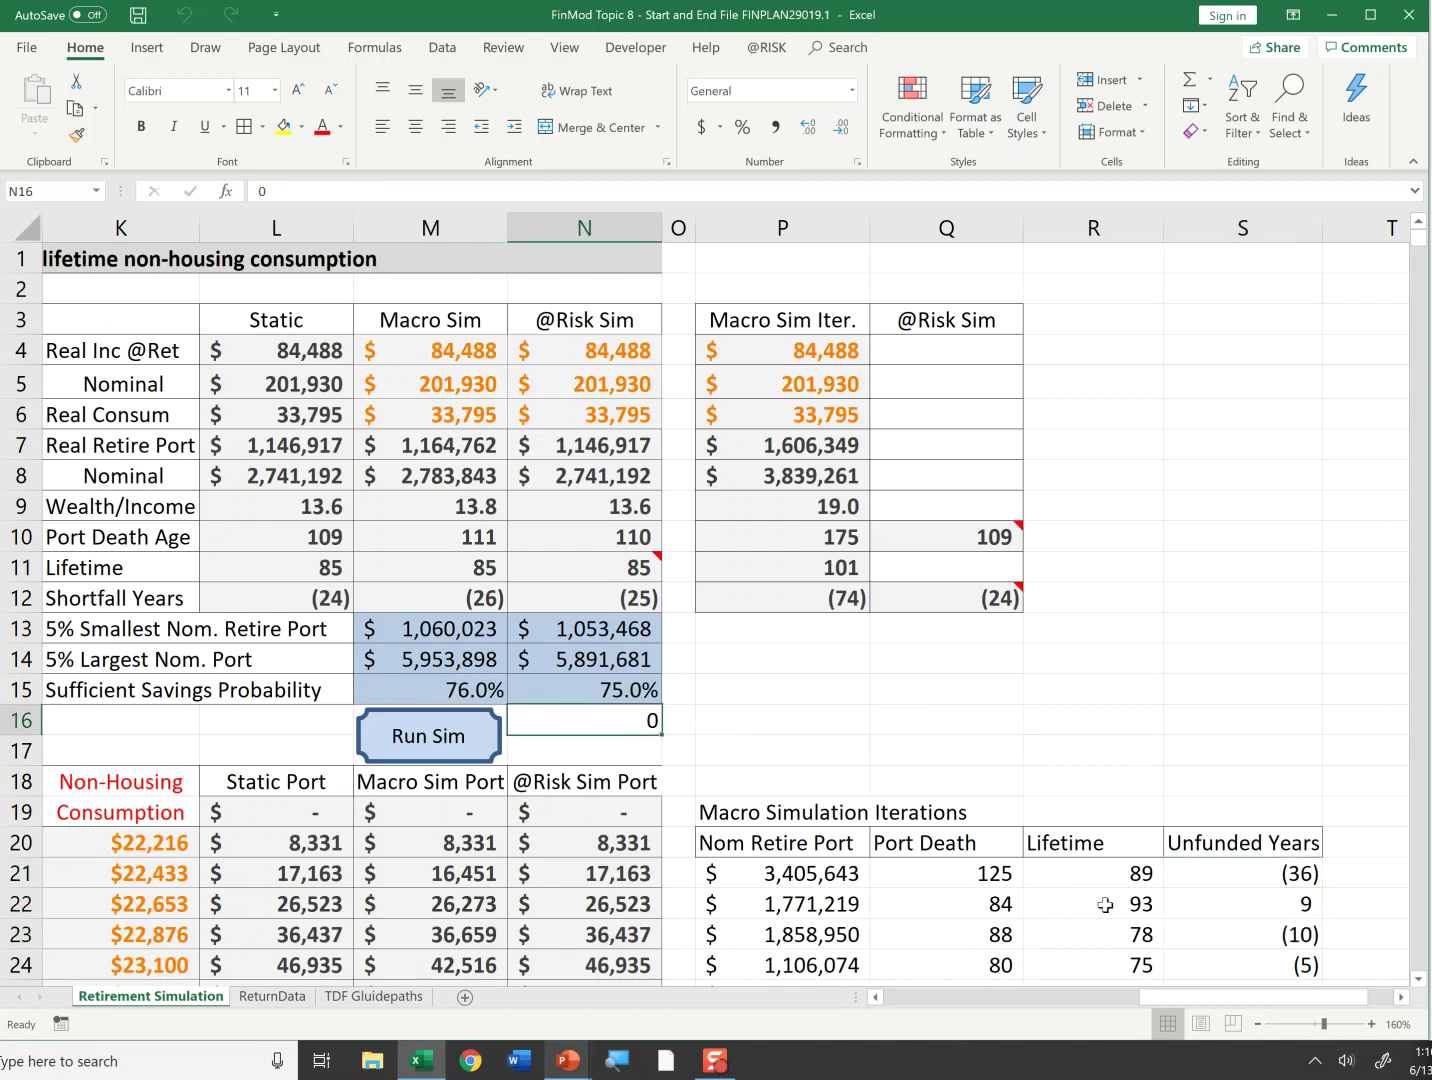
{"action": "left_click_drag", "start_coordinate": [876, 997], "coordinate": [876, 997]}
{"action": "left_click_drag", "start_coordinate": [1400, 997], "coordinate": [1402, 1002]}
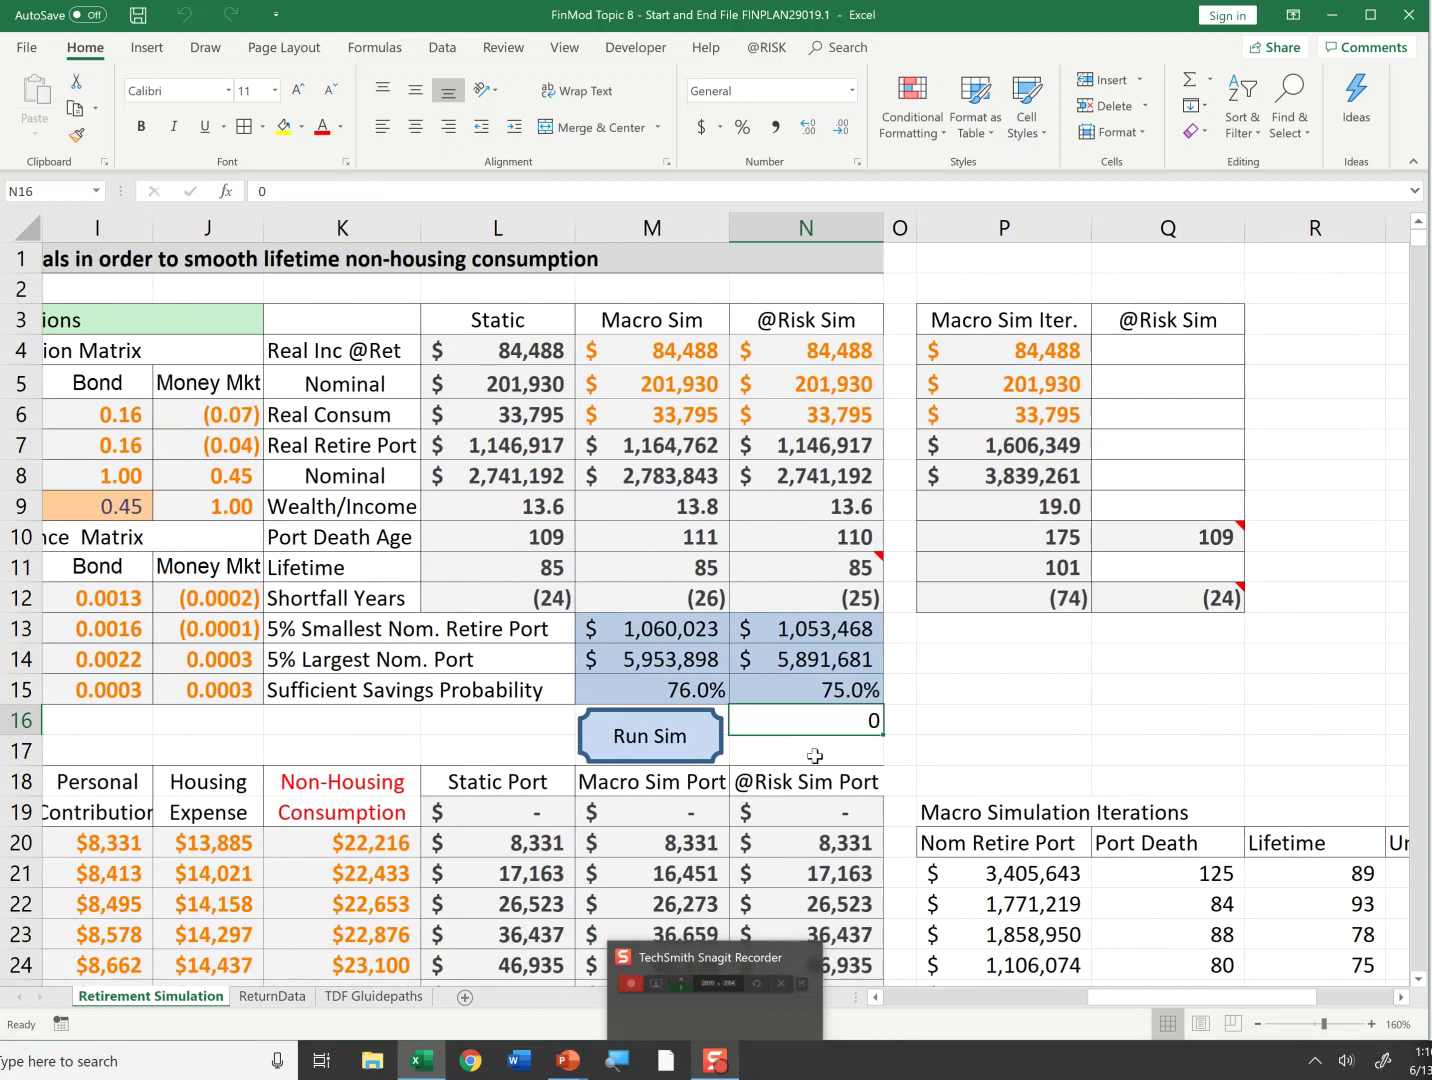
{"action": "left_click", "coordinate": [1153, 722]}
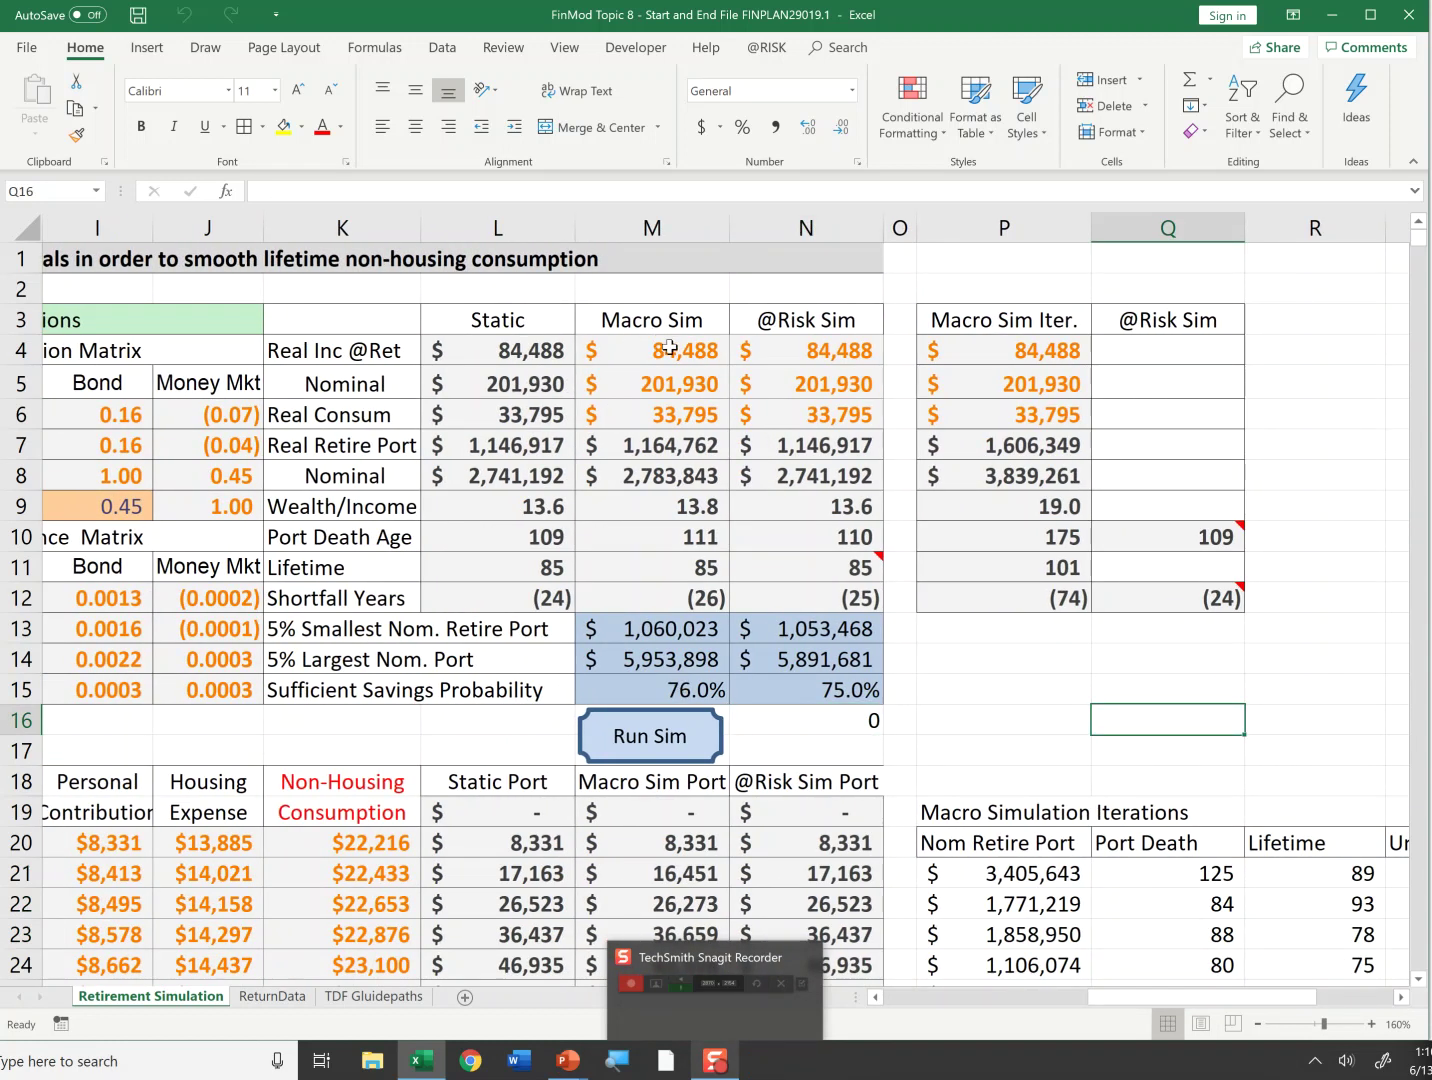
{"action": "left_click_drag", "start_coordinate": [670, 318], "coordinate": [662, 693]}
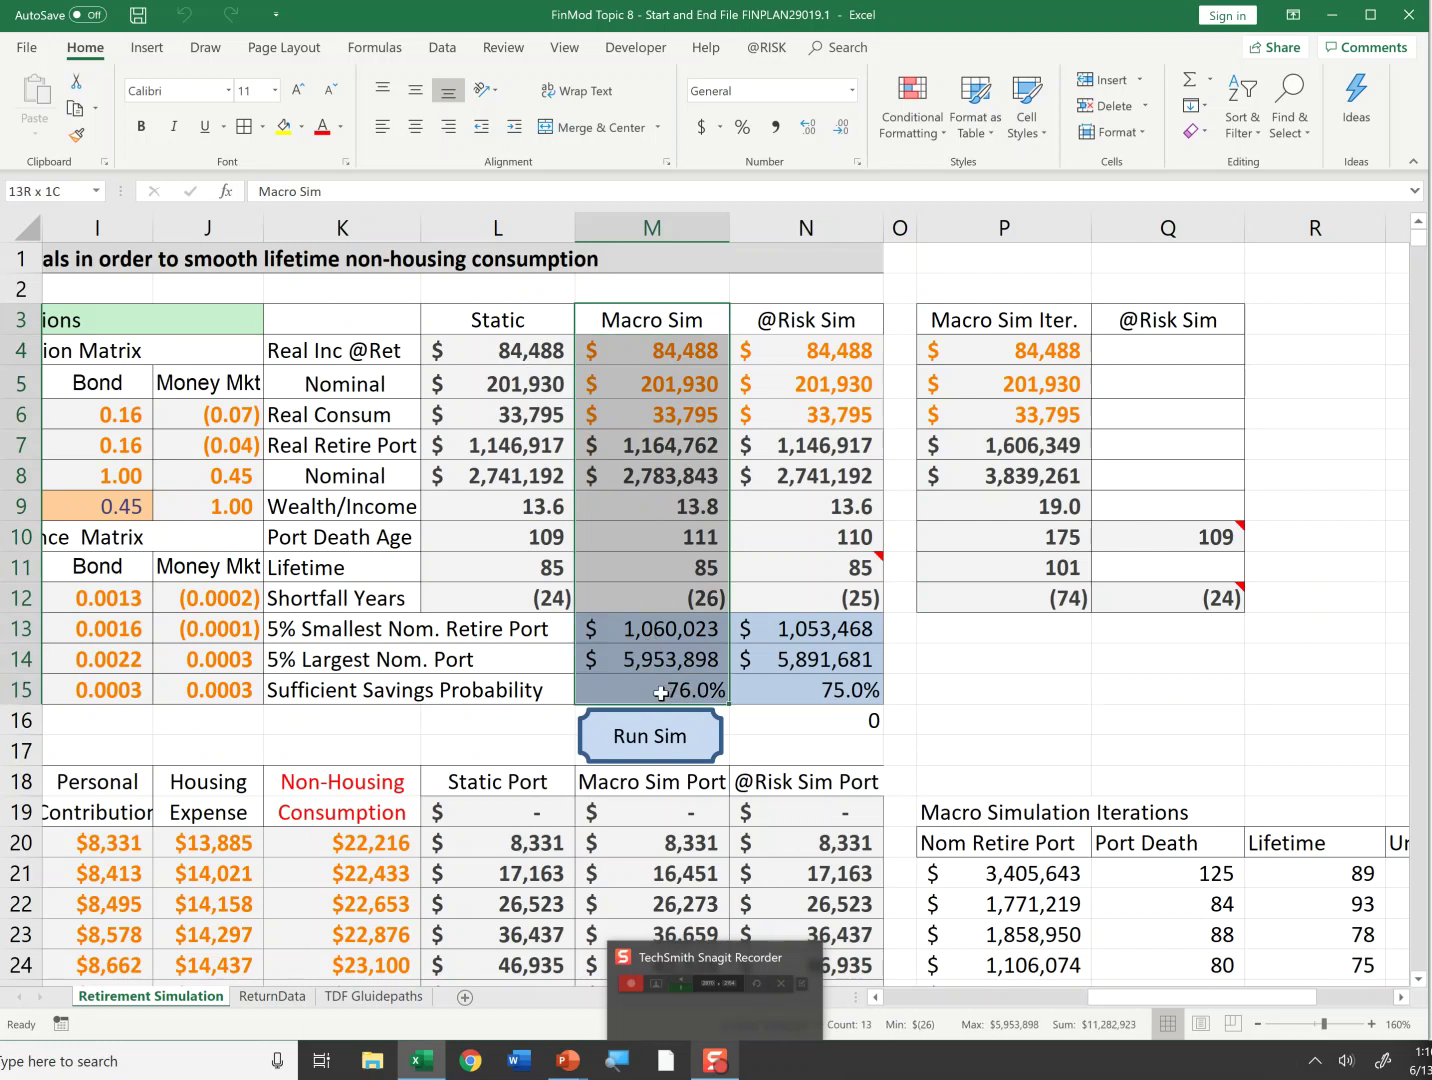
{"action": "left_click_drag", "start_coordinate": [524, 322], "coordinate": [508, 589]}
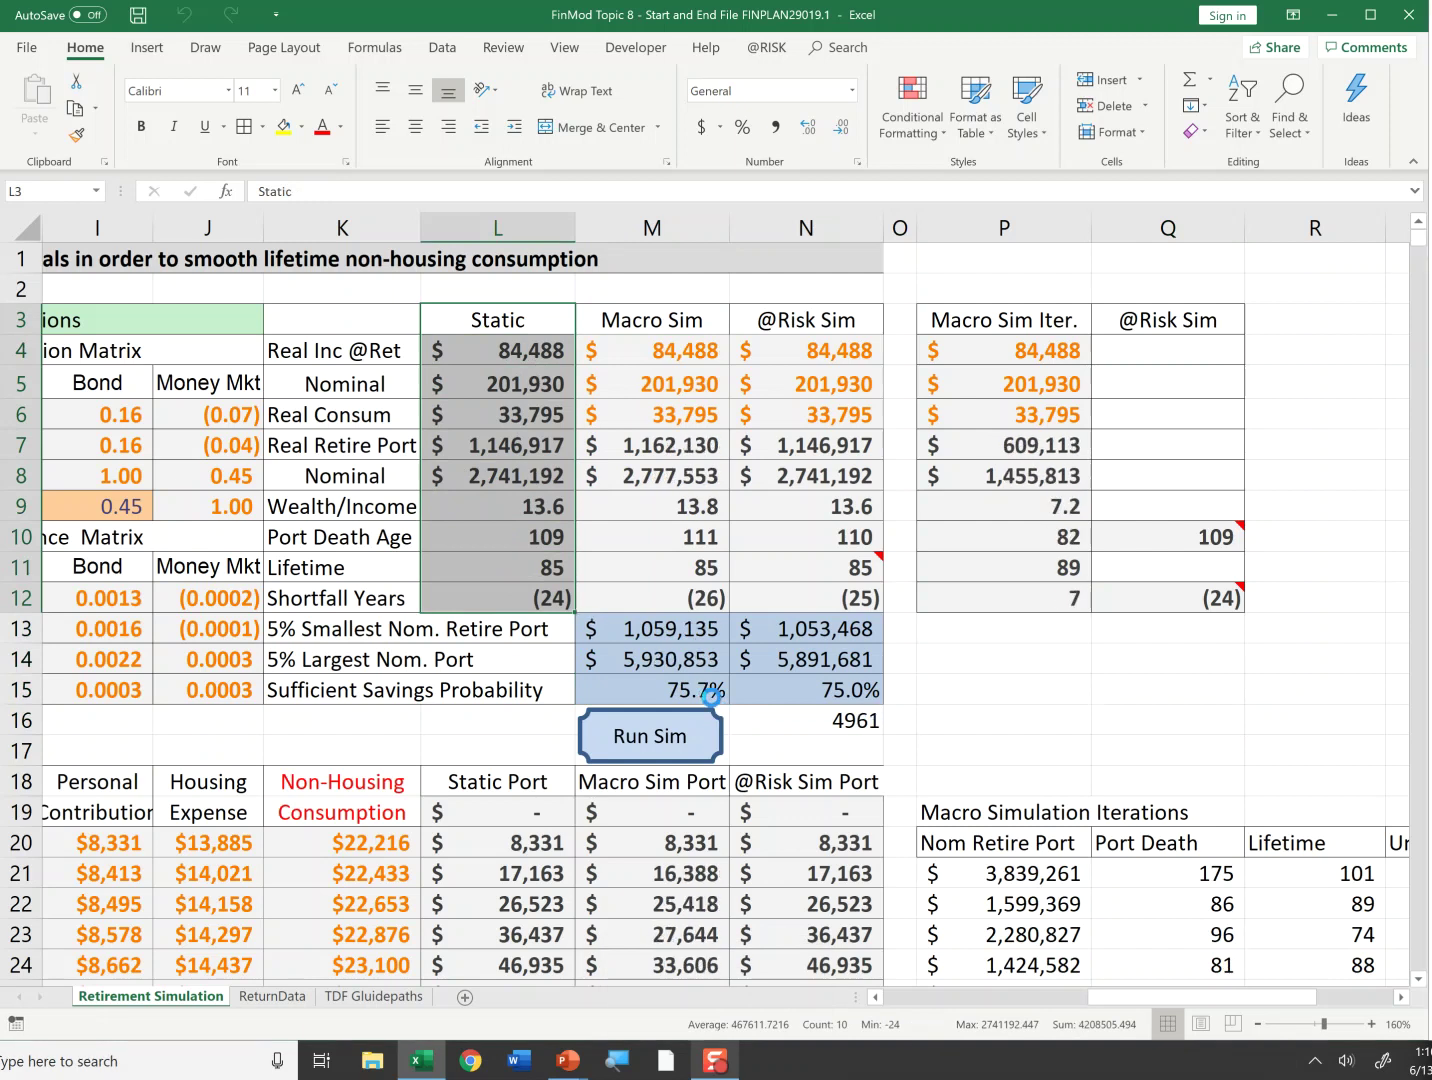
Step: Rerun the macro simulation, interrupt it partway through, and select the Sufficient Savings Probability in M15
{"action": "key", "text": "Escape"}
{"action": "left_click", "coordinate": [669, 456]}
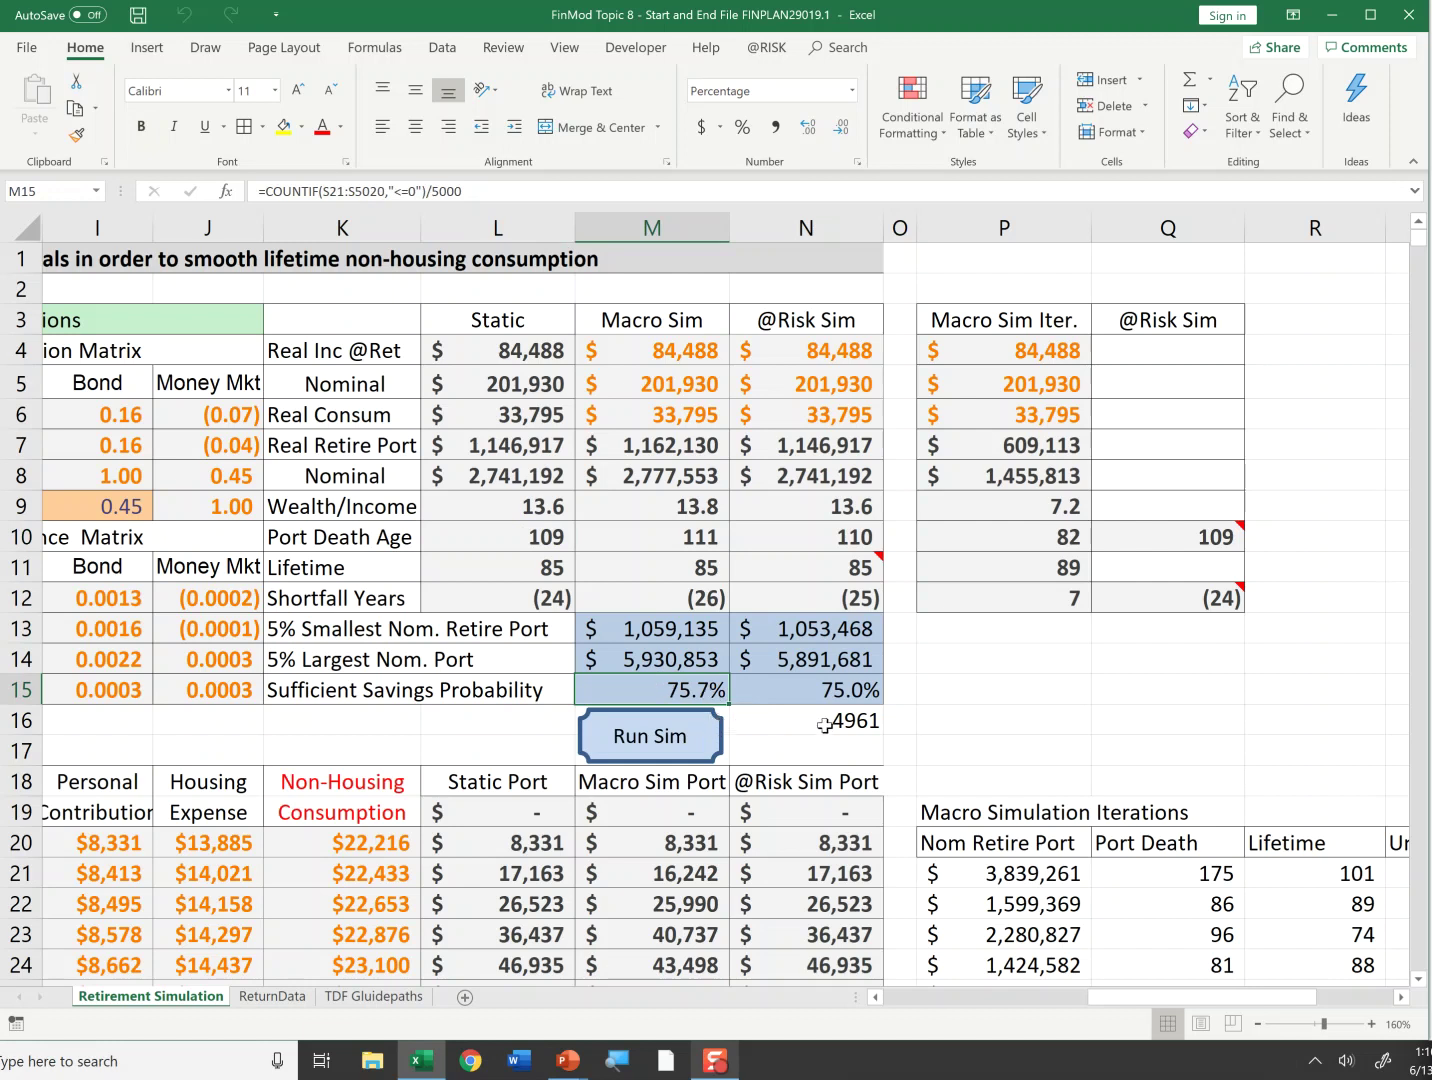
Step: Switch to the PowerPoint slide show, advance from the Macro slide to the Topic 8 Learning Objectives slide, and return to the Excel workbook
{"action": "key", "text": "alt+Tab"}
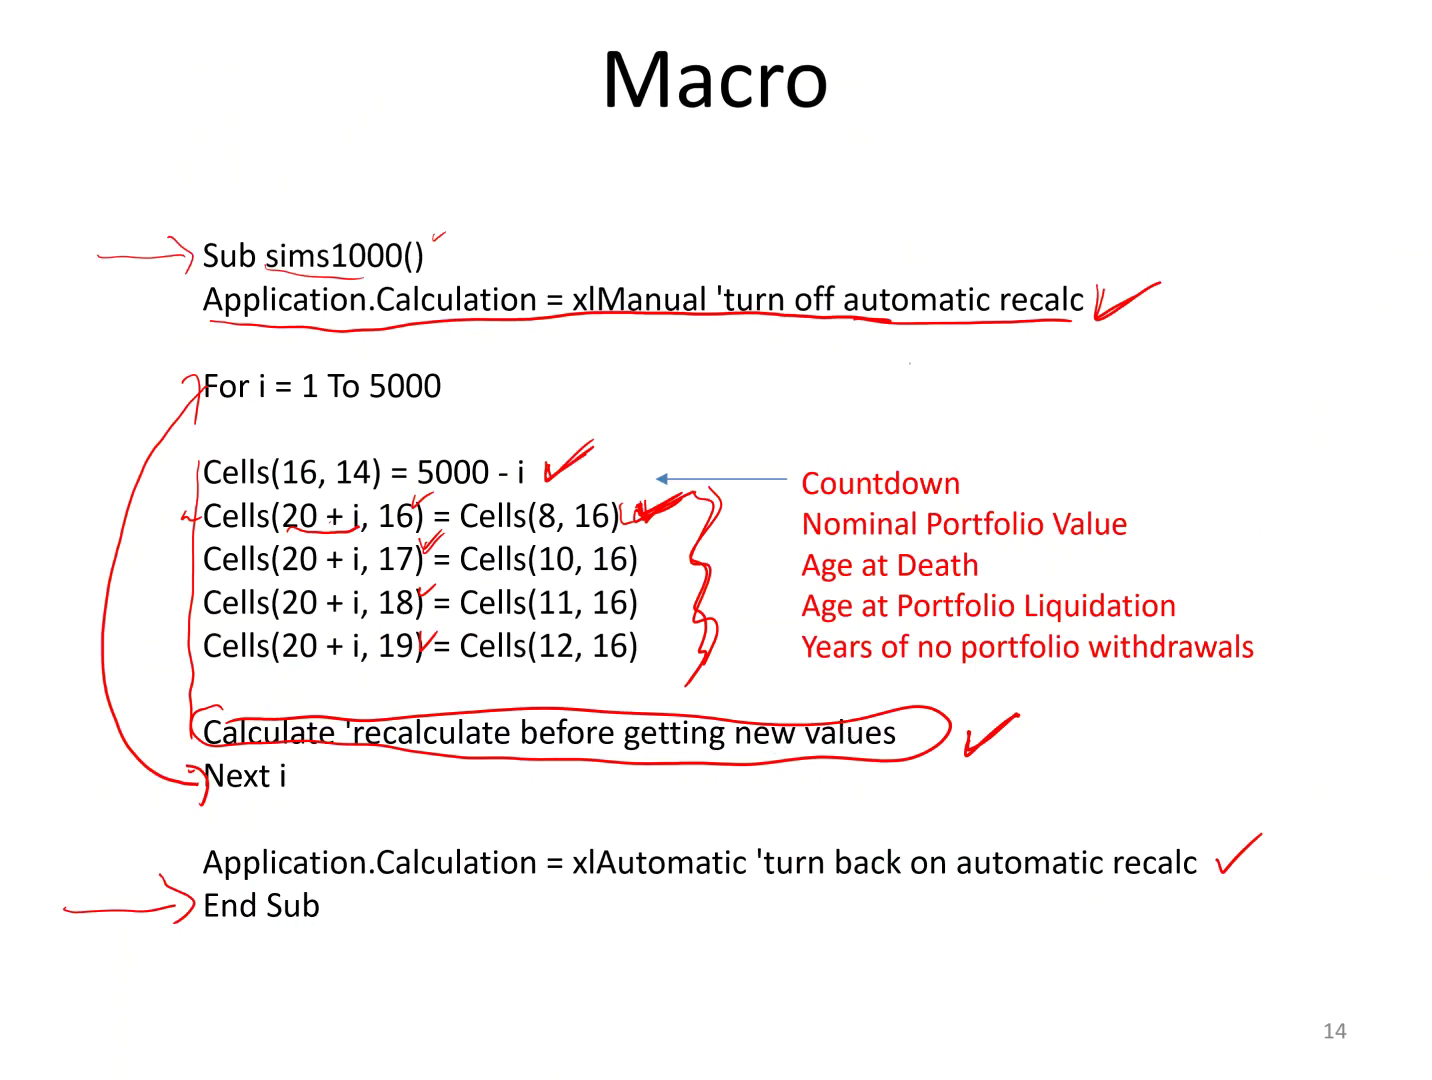
{"action": "key", "text": "Right"}
{"action": "key", "text": "Right"}
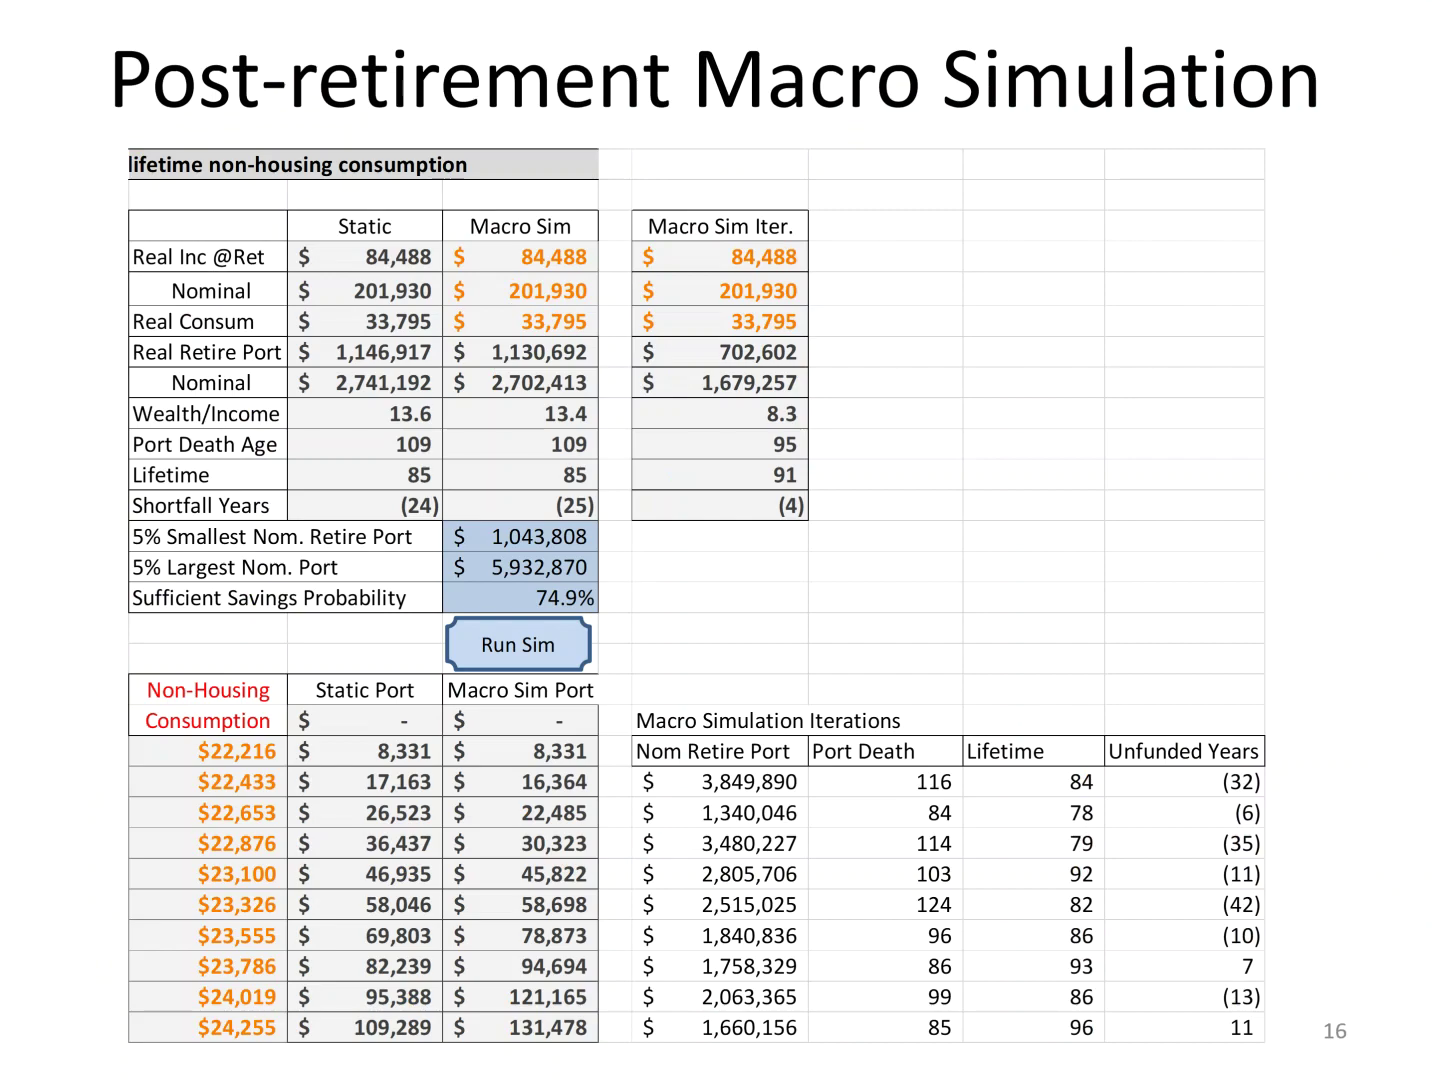
{"action": "key", "text": "Right"}
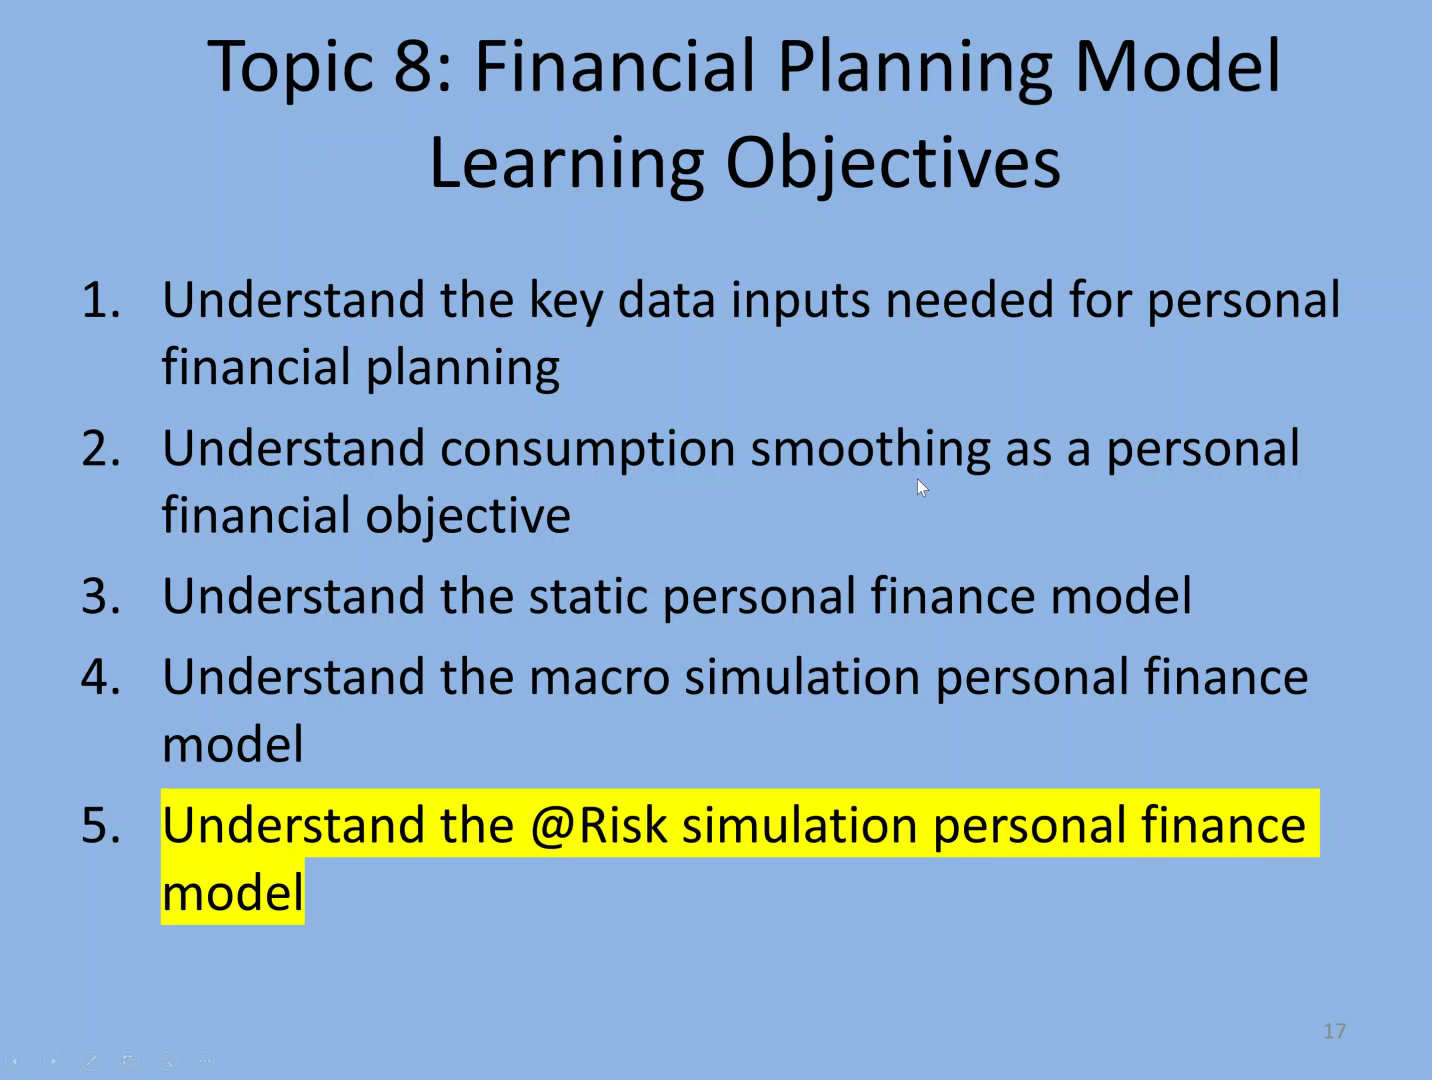
{"action": "key", "text": "alt+Tab"}
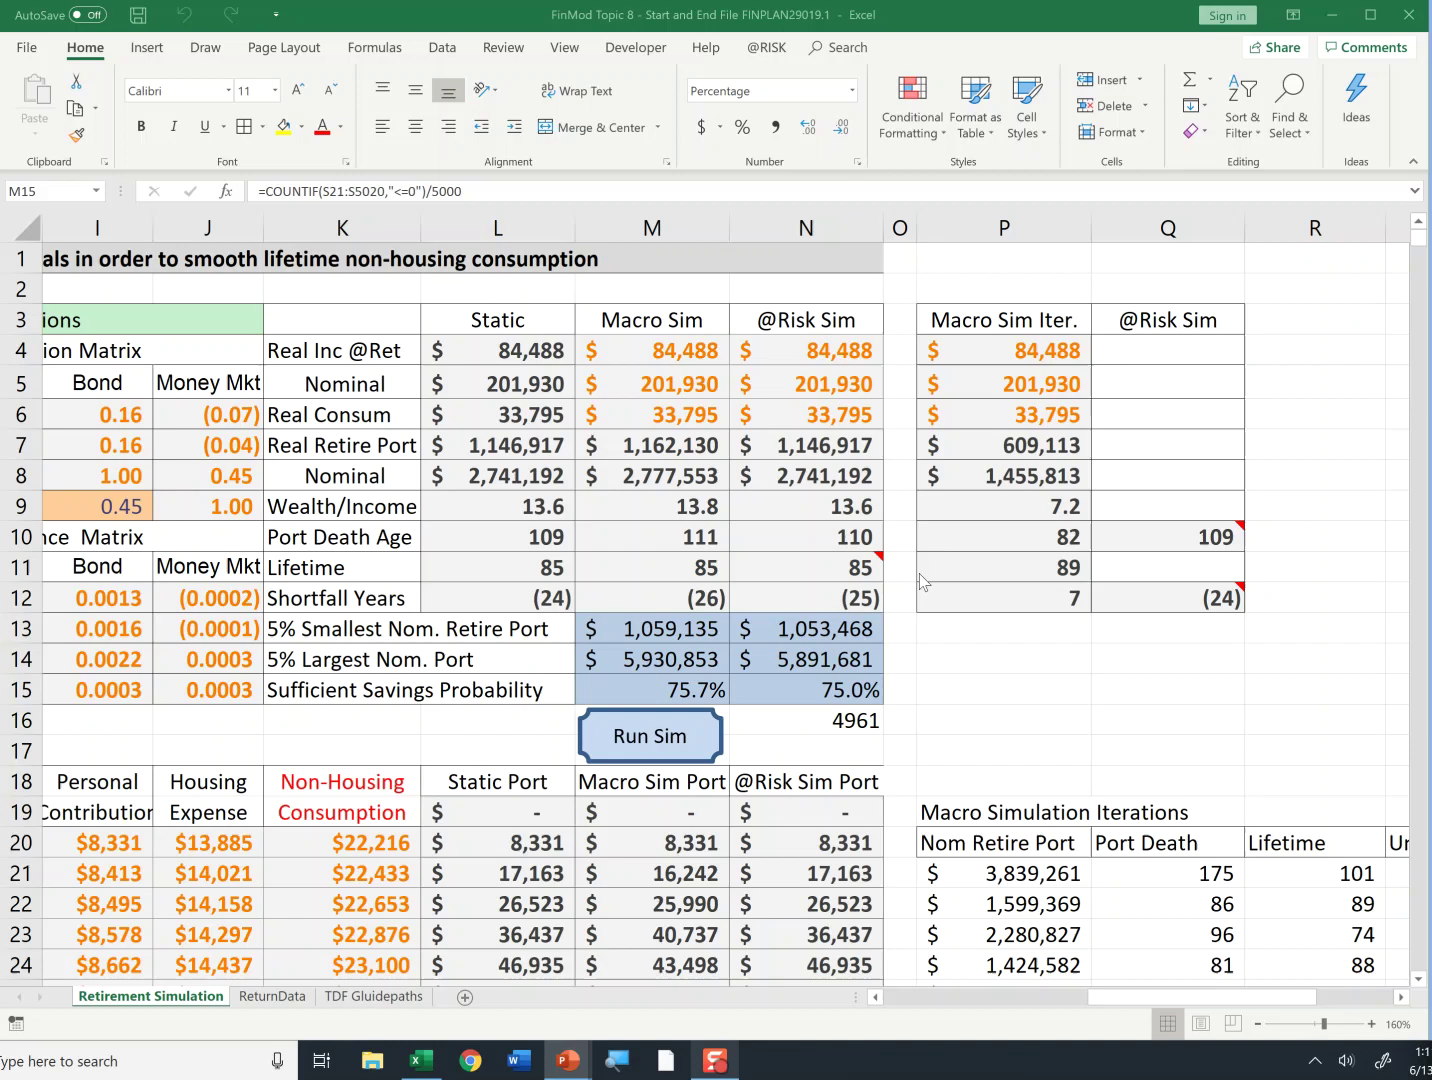